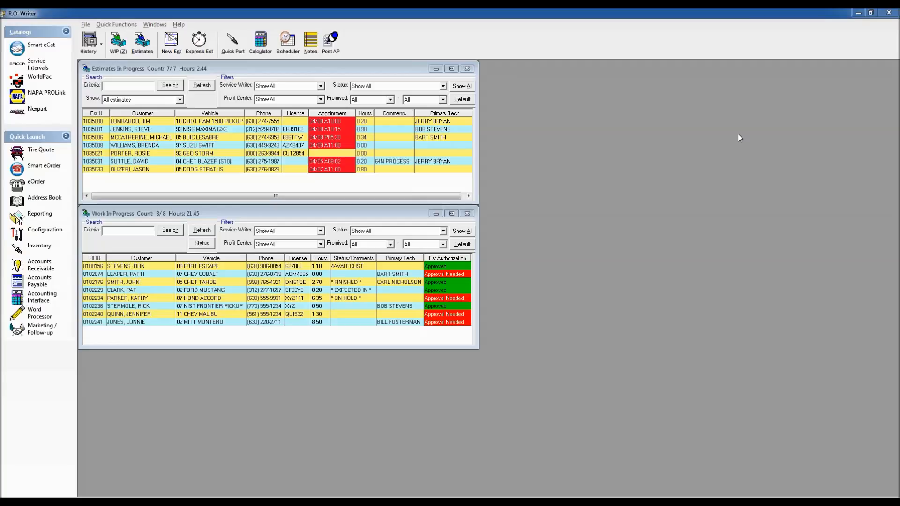
Step: Look up part number 21334 in Quick Parts at the RETAIL price level and close the lookup
click(232, 47)
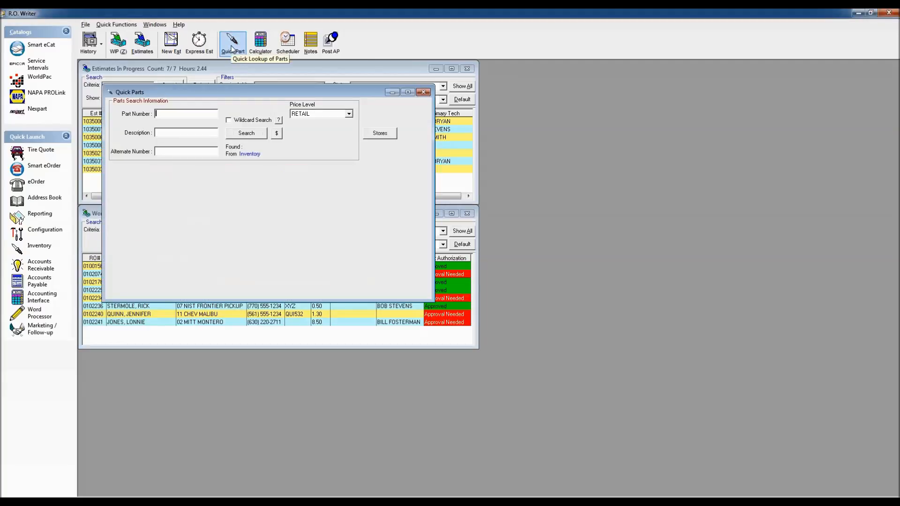
text(21344)
key(BackSpace)
key(BackSpace)
text(34)
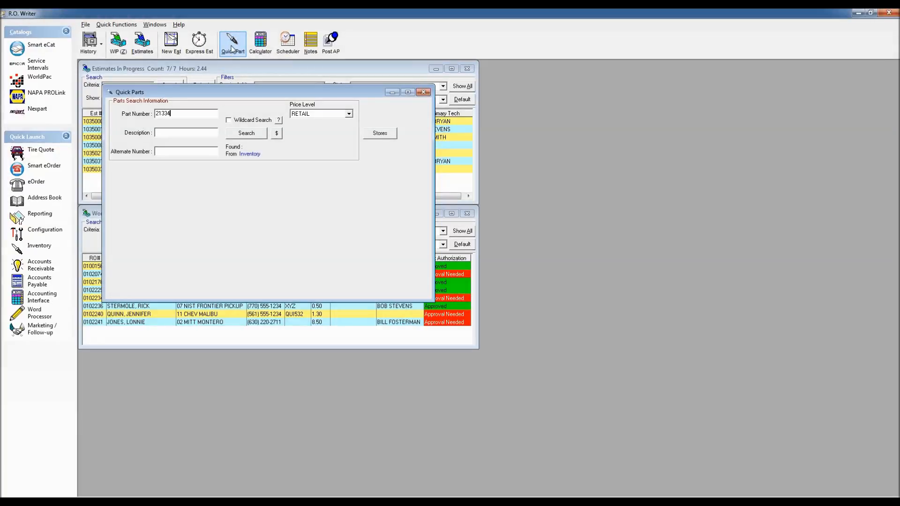
key(Return)
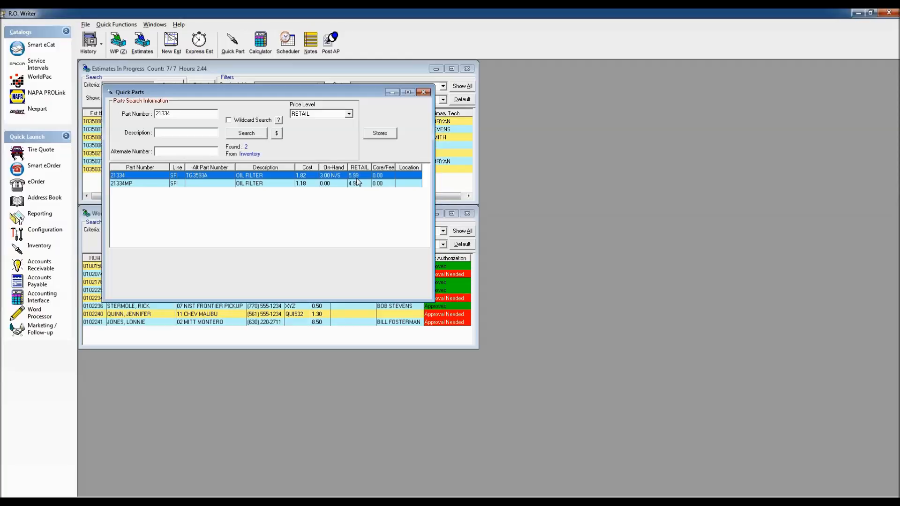
click(424, 92)
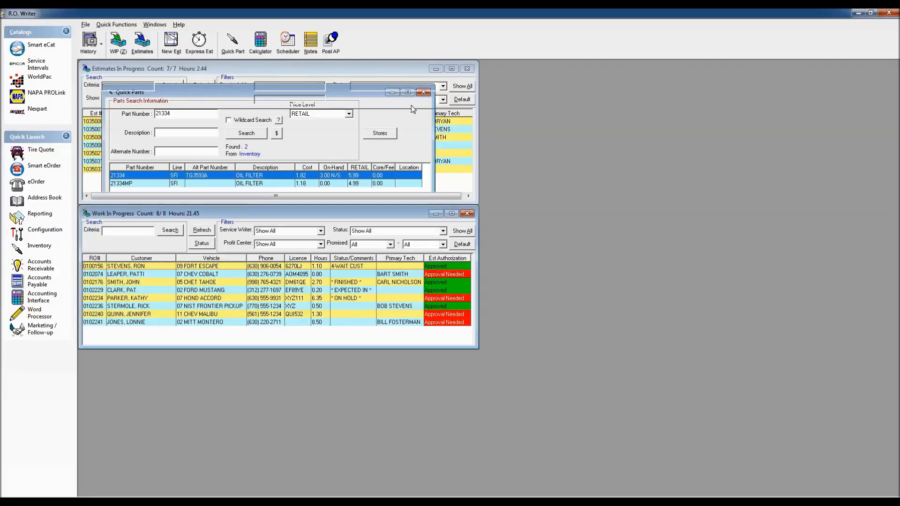
Step: Open the 2011 Chevrolet Malibu repair order and choose 5W20 Full Service Oil Change from the Oil Change-Standard jobs in Smart eCat
double_click(155, 315)
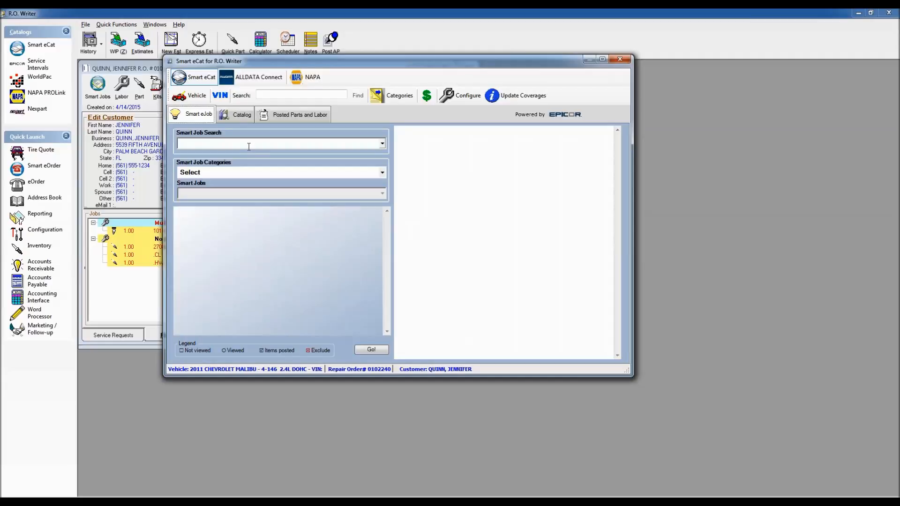
click(383, 173)
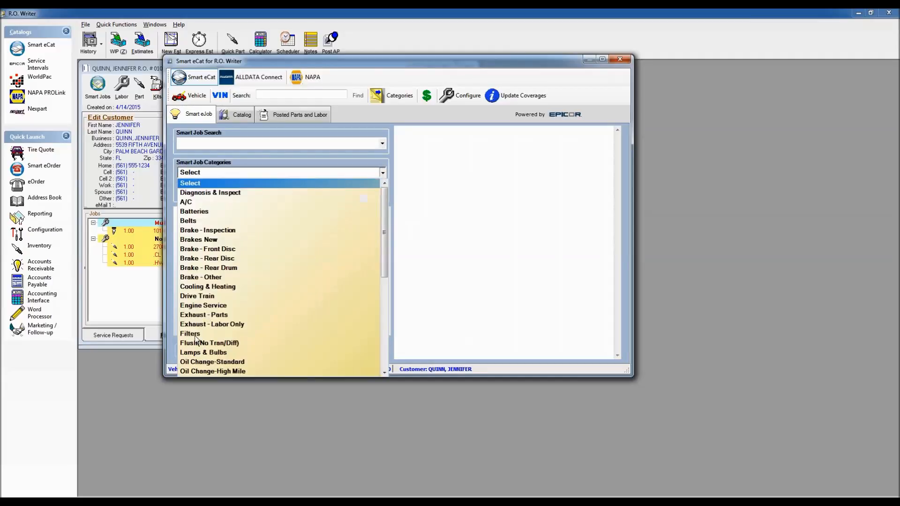
click(212, 362)
click(218, 197)
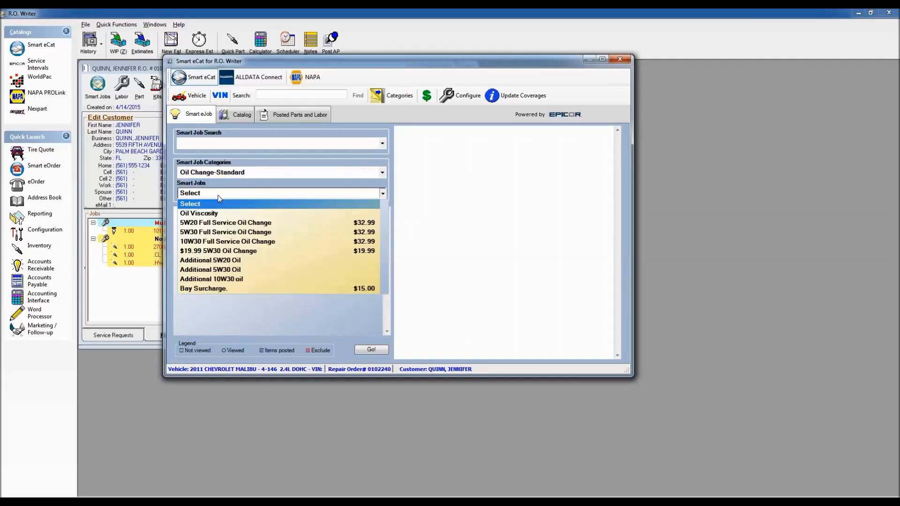
click(220, 222)
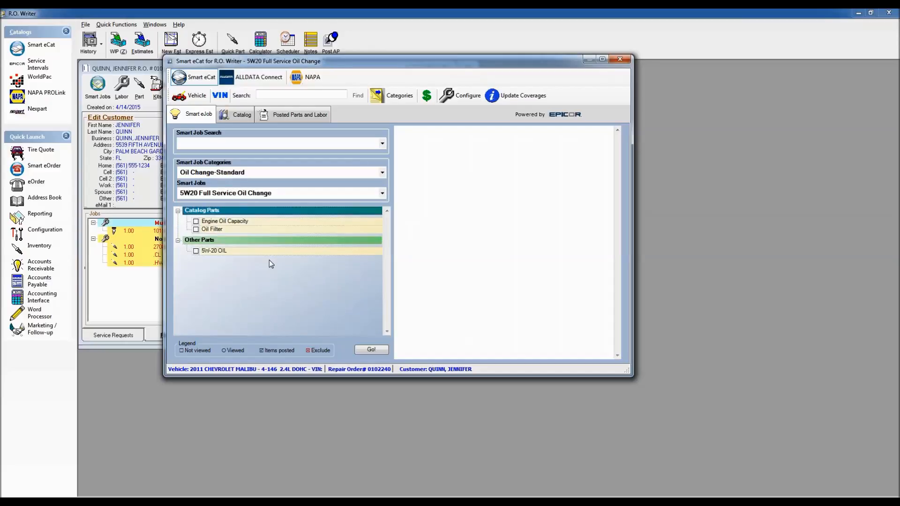
Step: Look up the job's engine oil capacity and oil filter in the catalog, and close the catalog and repair order without posting
click(371, 351)
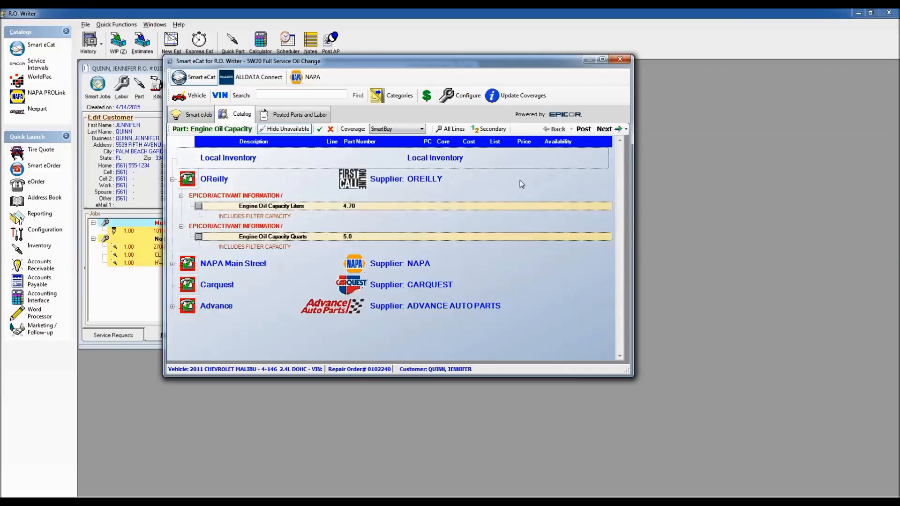
click(604, 129)
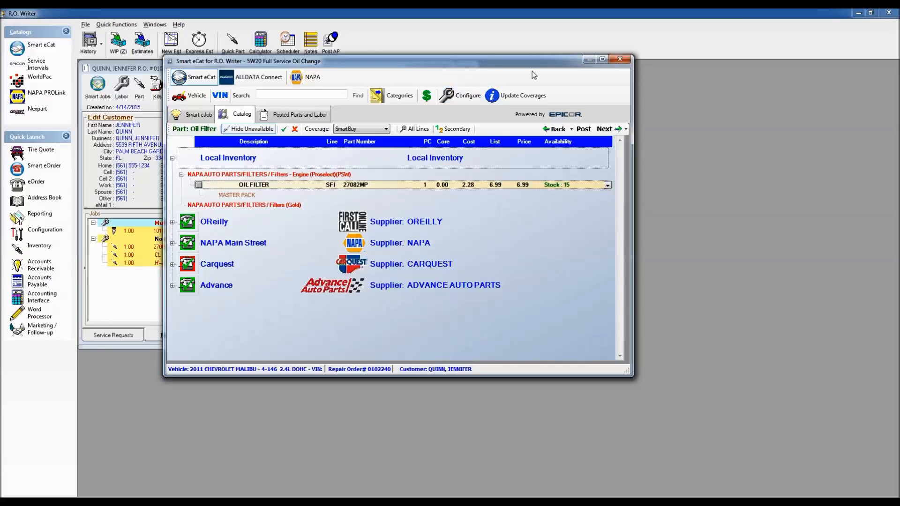
click(620, 60)
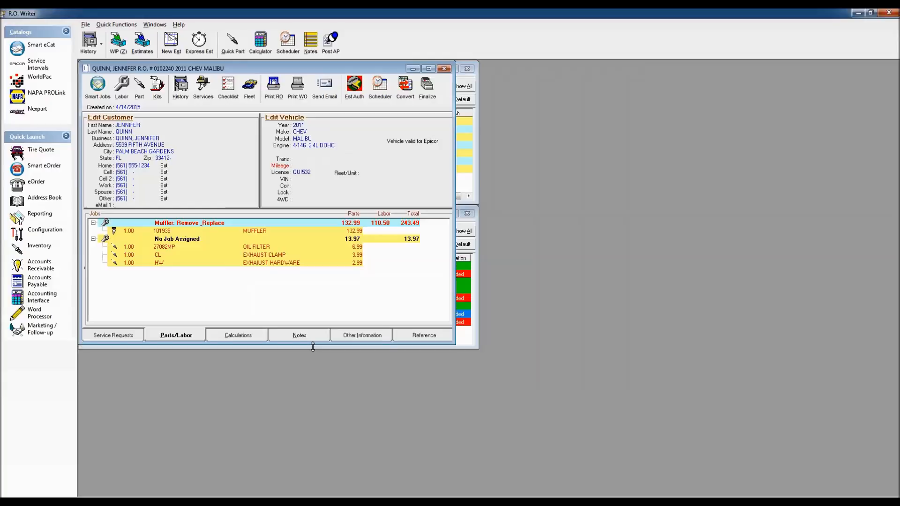
click(444, 69)
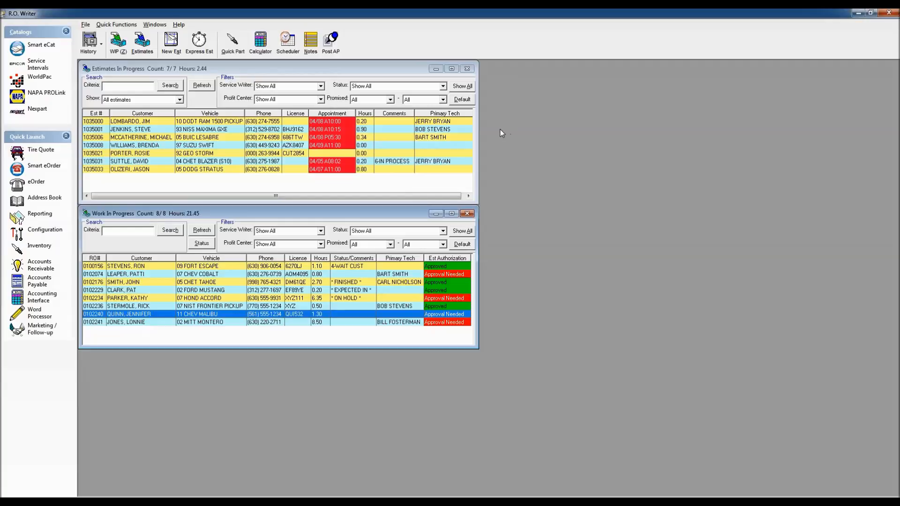
Step: Open the Inventory module, look over its inventory functions, and return to the main R.O. Writer window
click(39, 247)
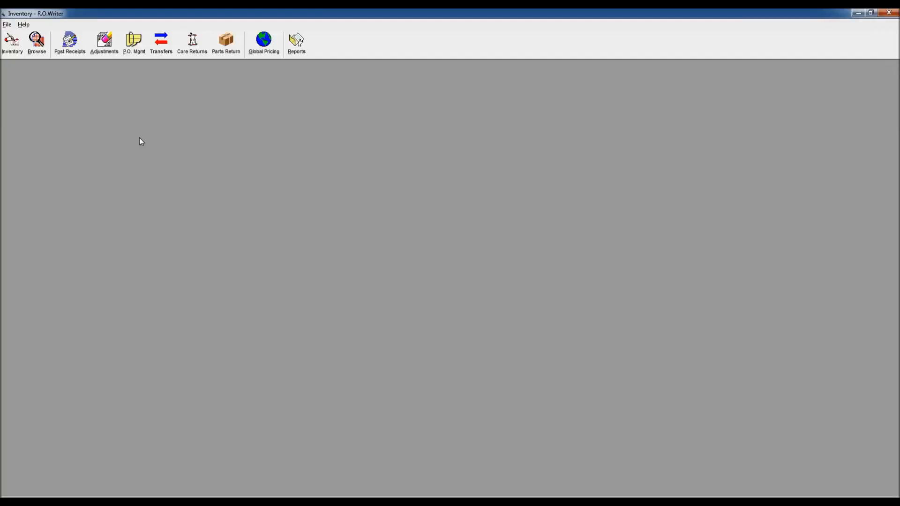
click(12, 53)
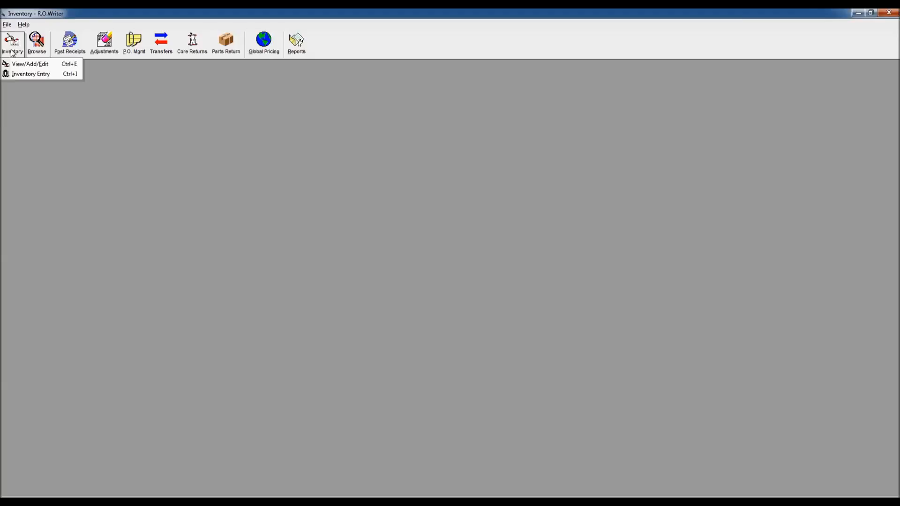
click(48, 52)
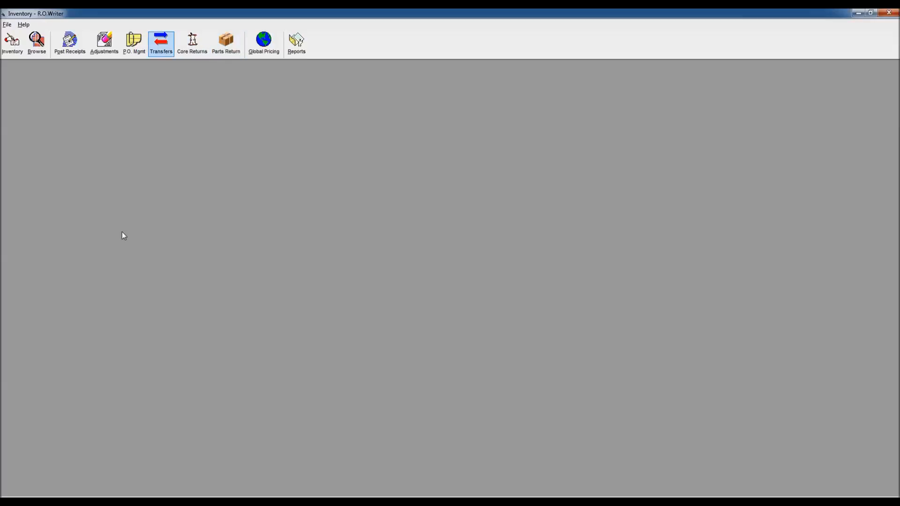
click(202, 500)
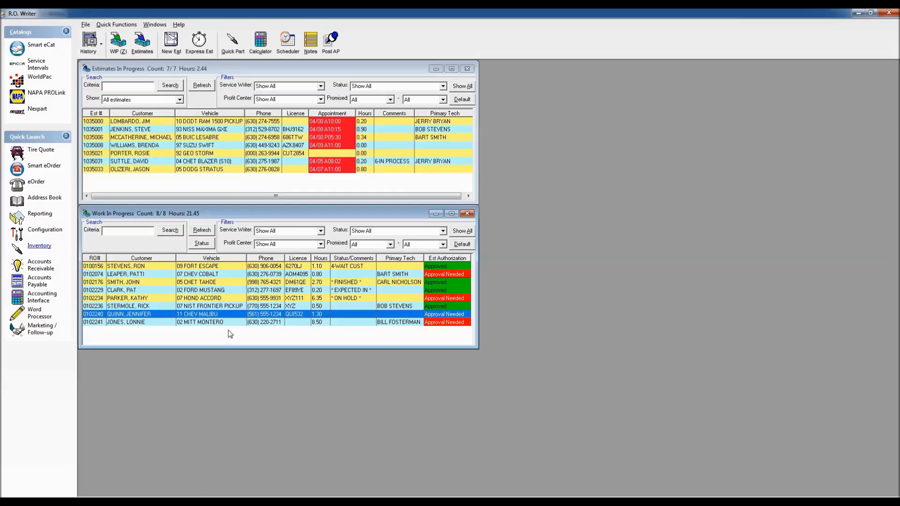
Step: Open the PO/Transfer & Other Parts Options in the Configuration module, entering the required password
click(39, 233)
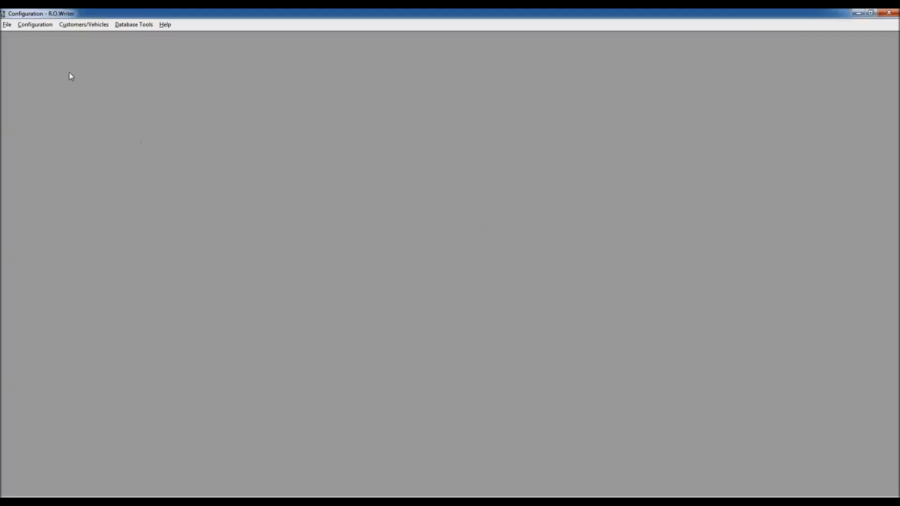
click(34, 24)
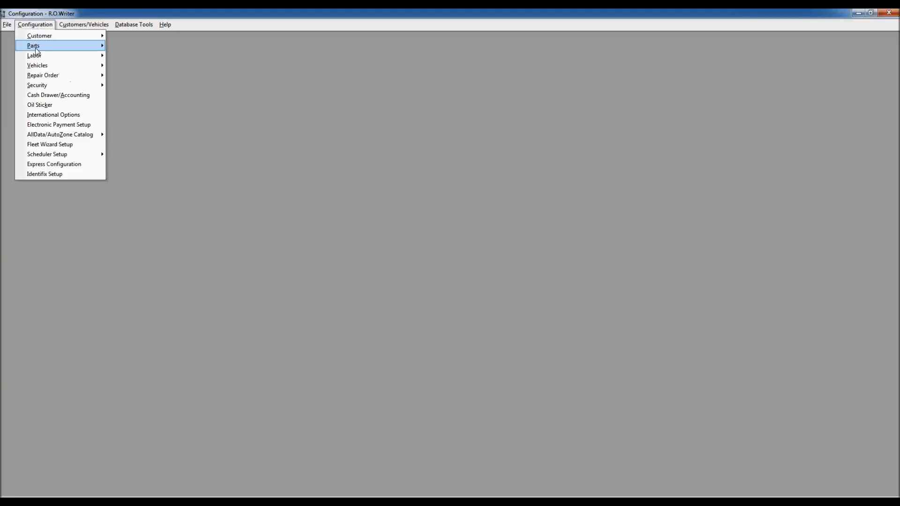
mouse_move(35, 49)
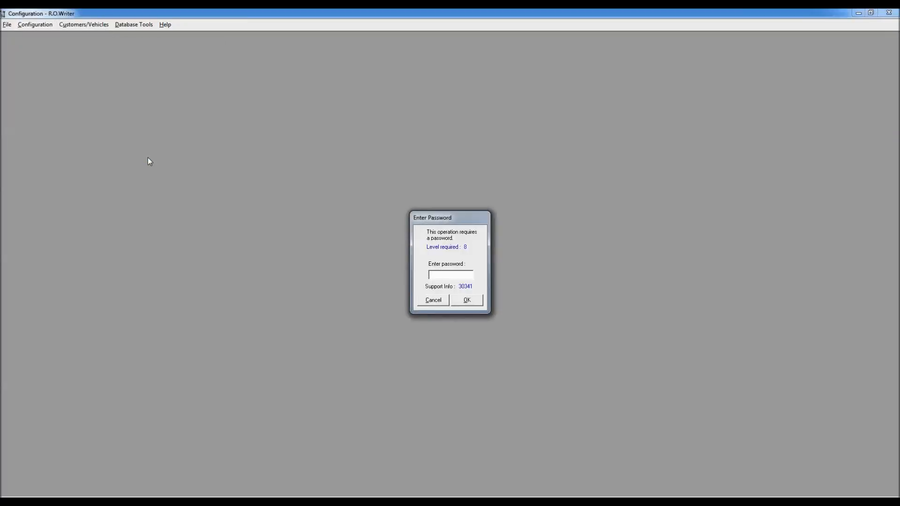
key(Return)
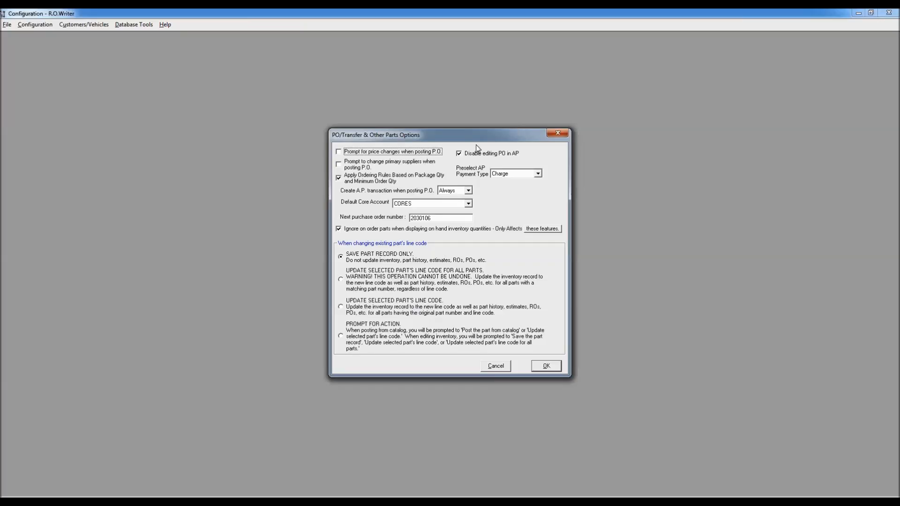
Step: Show which features are affected by ignoring on-order parts in on-hand quantities, with both dialogs moved aside
drag(470, 133, 181, 60)
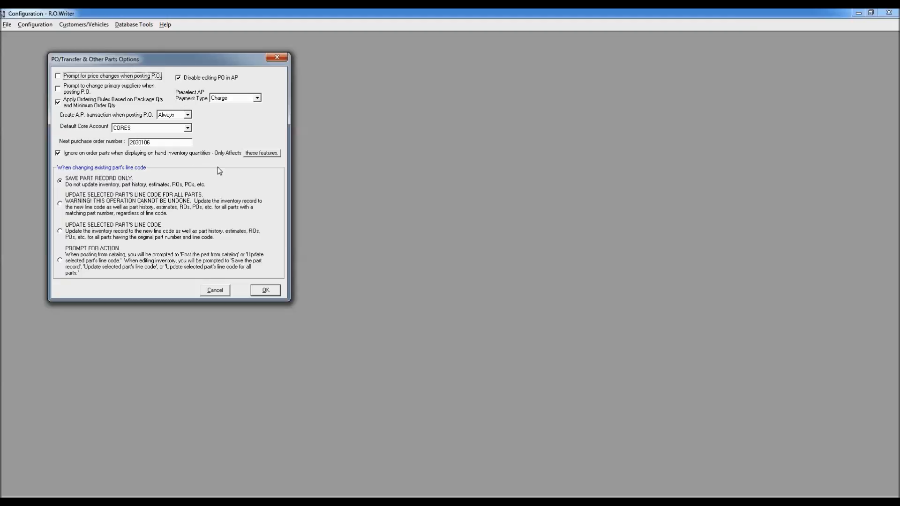
click(270, 156)
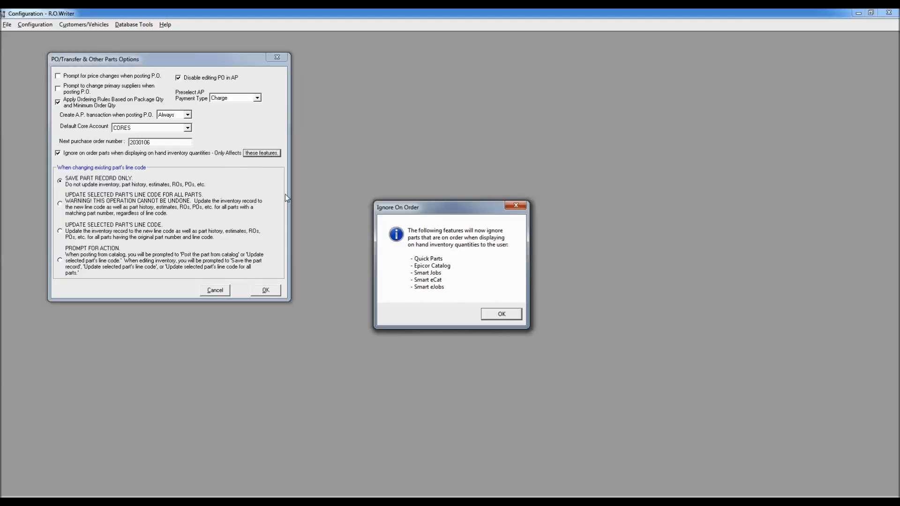
drag(439, 211, 214, 56)
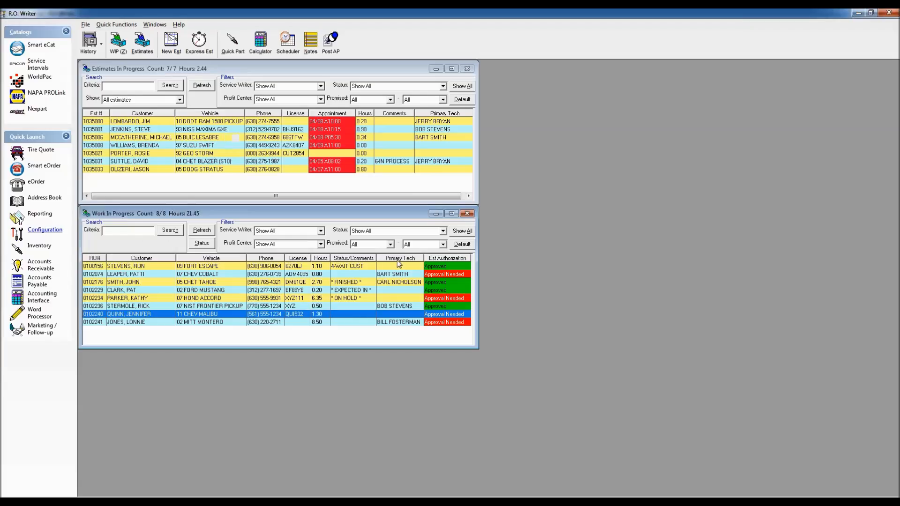
Step: Look up part number 21334 in Quick Parts and dismiss the Ignore On Order notice in Configuration
click(232, 43)
text(21334)
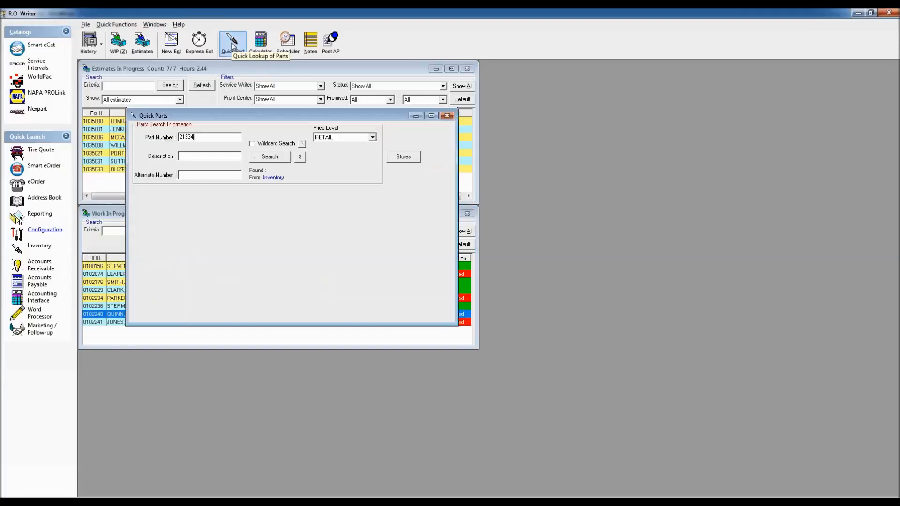
key(Return)
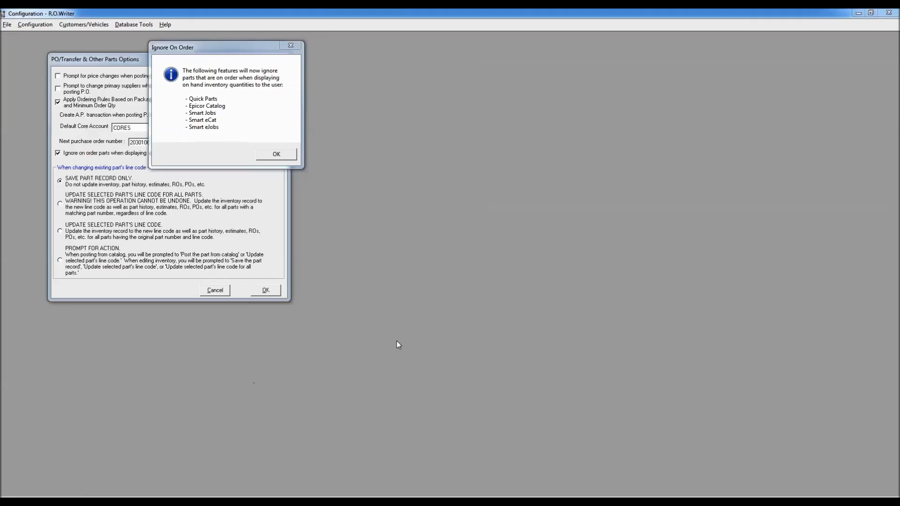
click(277, 154)
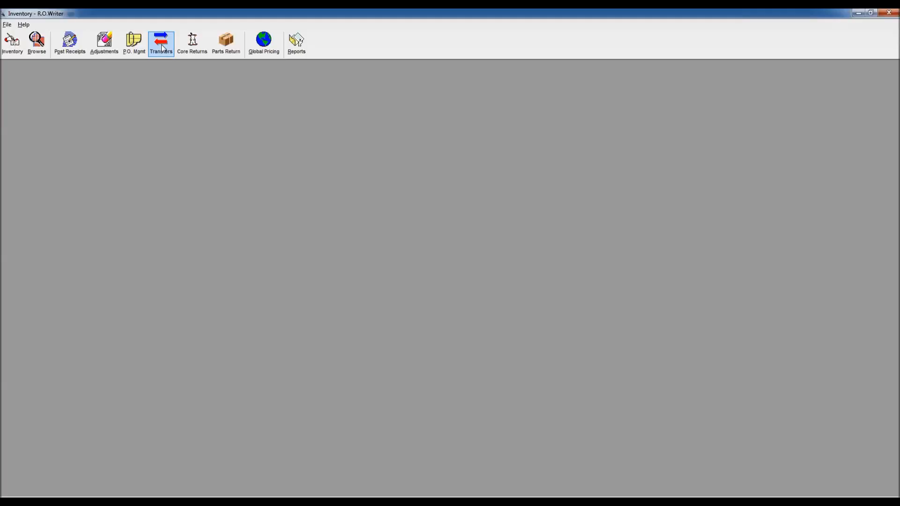
Step: Open Post Parts Receipts in the Inventory module, entering the required password, and move its dialog aside
click(68, 43)
text(5)
key(Return)
drag(398, 194, 152, 117)
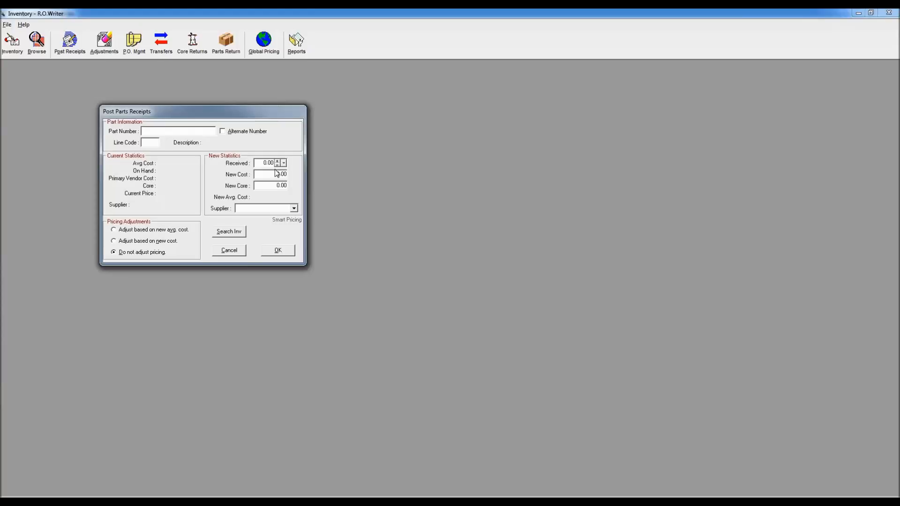
Step: Post a receipt of 2 oil filters, part number 21040, line code SFI, at a new cost of $2.00
text(21040)
key(Return)
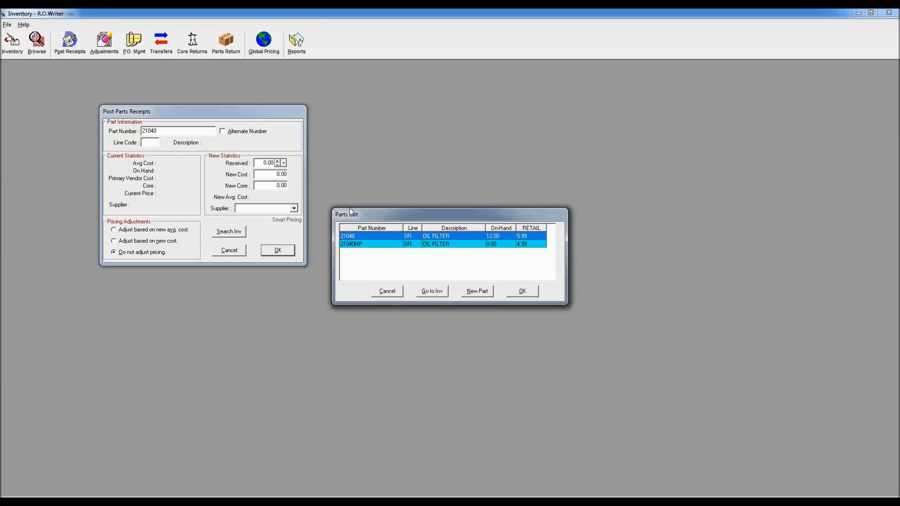
drag(393, 217, 135, 148)
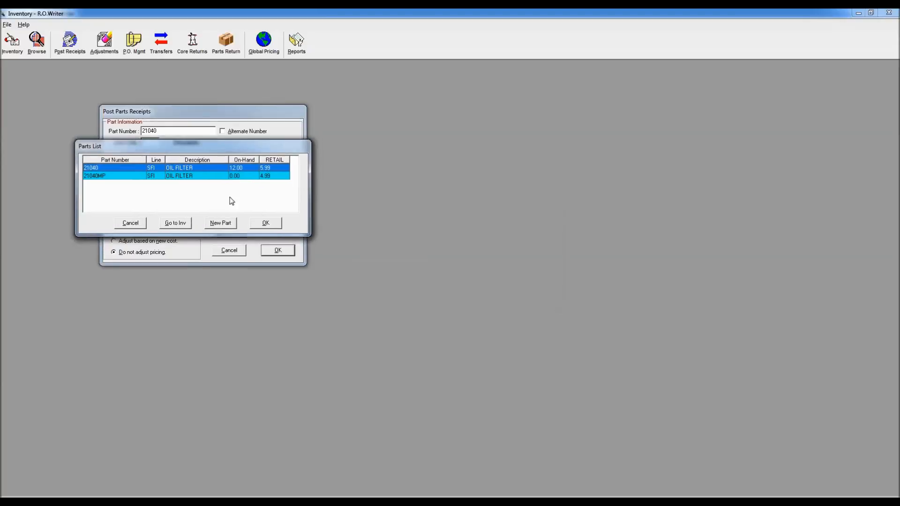
key(Return)
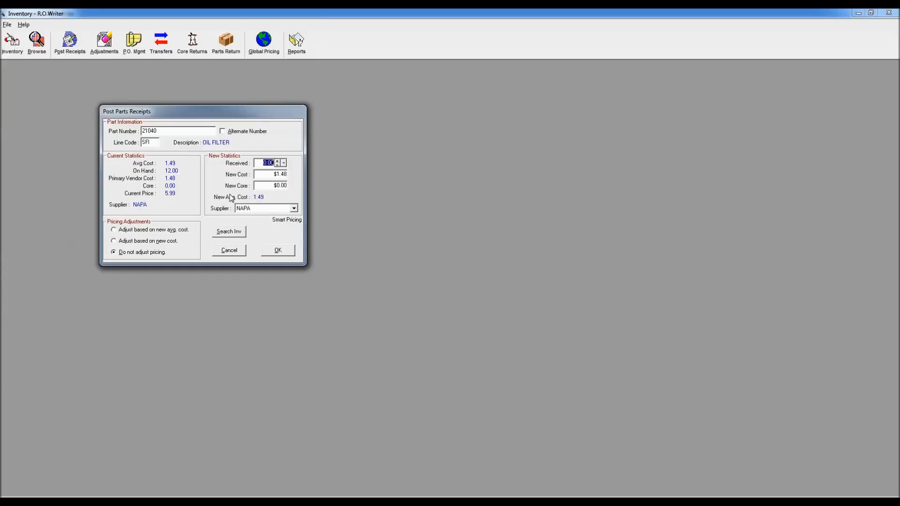
text(2)
drag(274, 174, 315, 174)
text(2.00)
click(276, 251)
Step: Post a receipt of 3 oil filters, part number 21334, line code SFI, and close the Quick Parts lookup in the main window
text(21334)
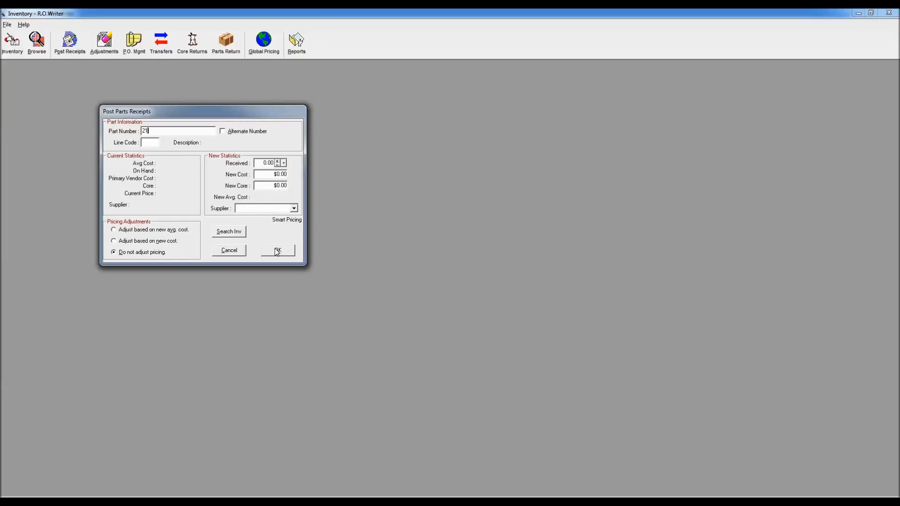
click(277, 251)
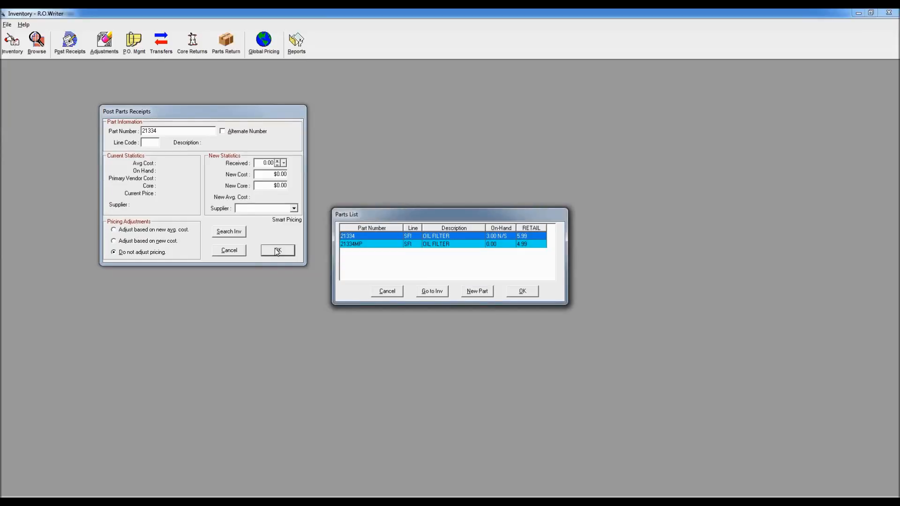
key(Return)
text(3)
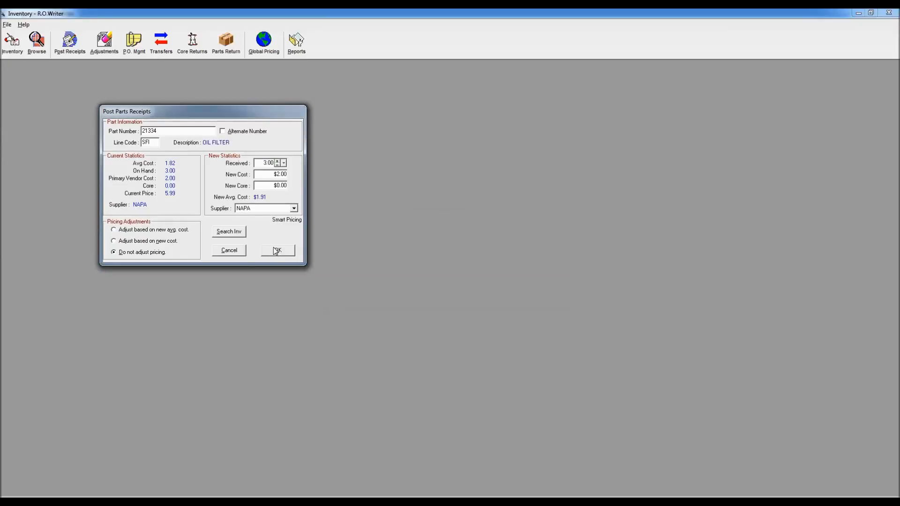
click(277, 251)
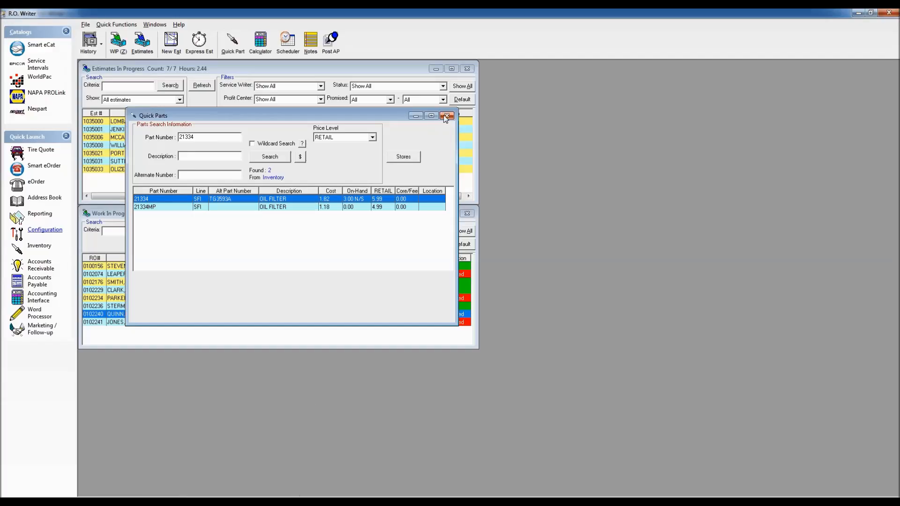
click(446, 116)
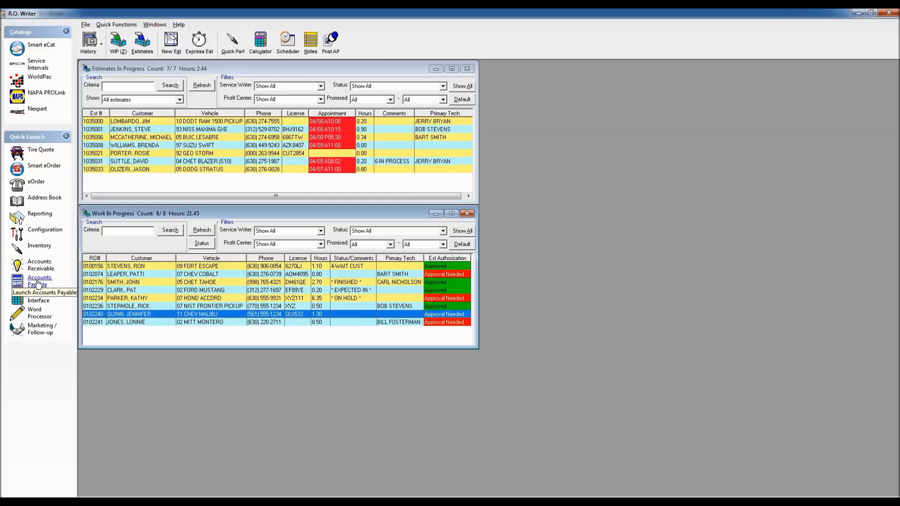
Step: Start a Post Accounts Payable Invoice for supplier NAPA with invoice number NAP123 and payment type Charge, moving its dialog aside
click(39, 265)
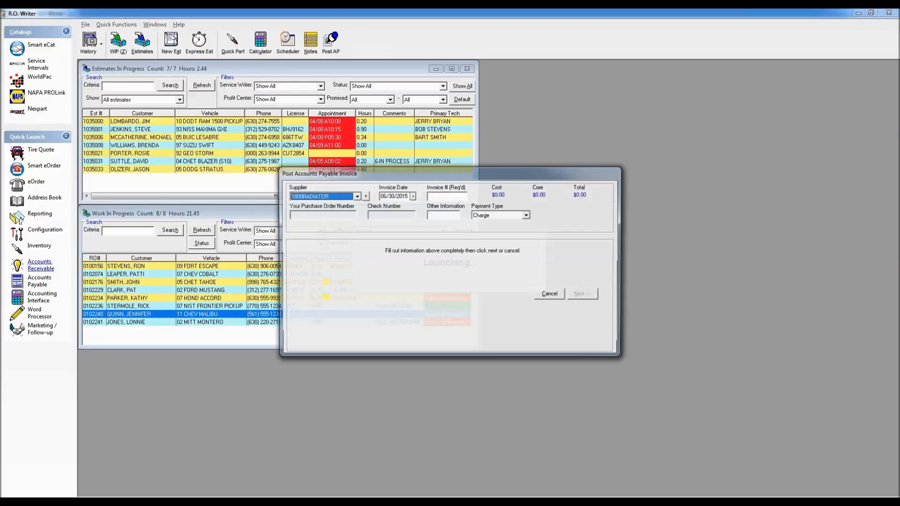
drag(390, 173, 249, 83)
click(296, 107)
text(NAP123)
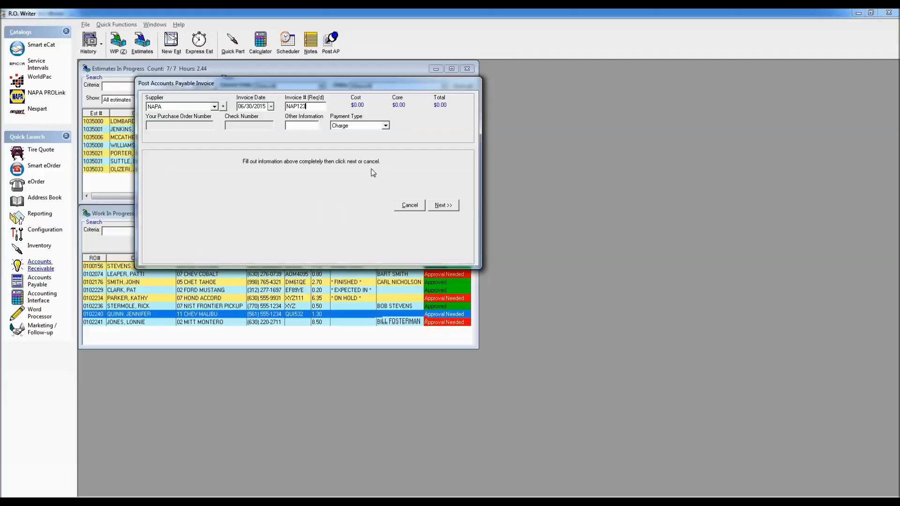
click(449, 206)
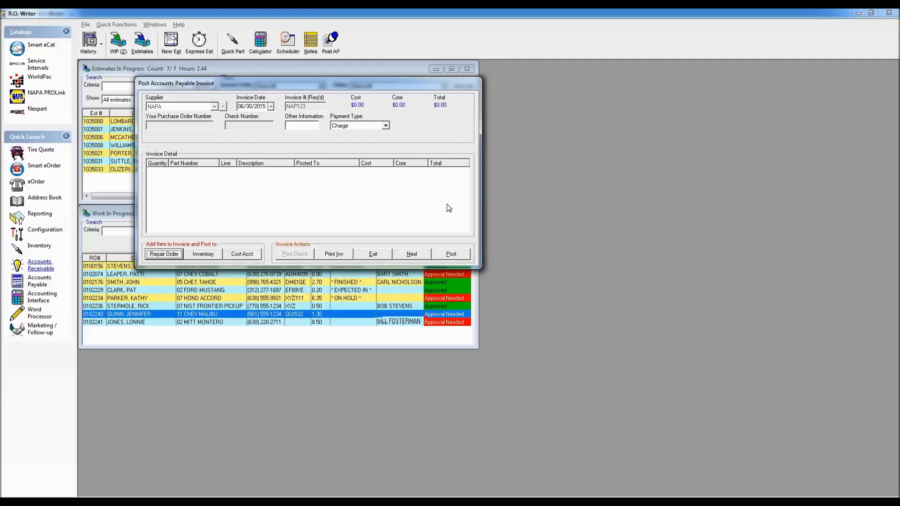
Step: Add 3 oil filters, part number 21334, line code SFI, to the invoice and post them to inventory
click(203, 254)
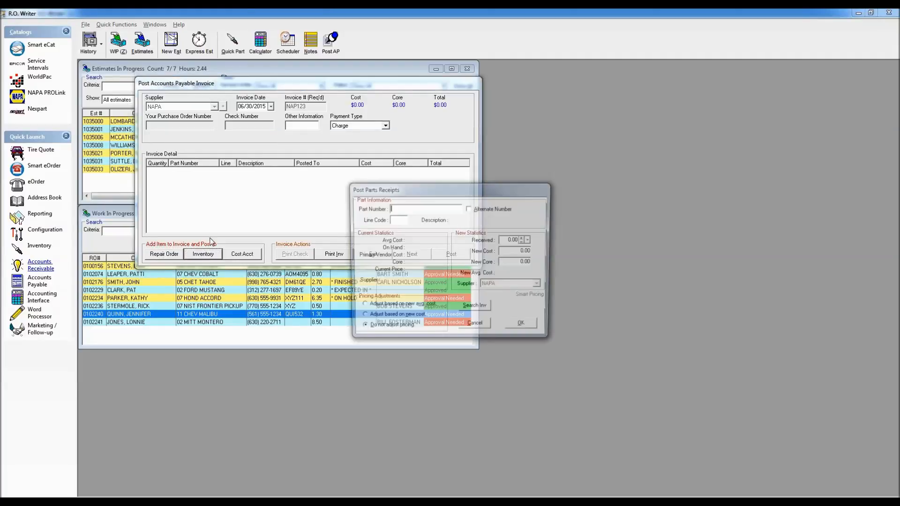
text(21334)
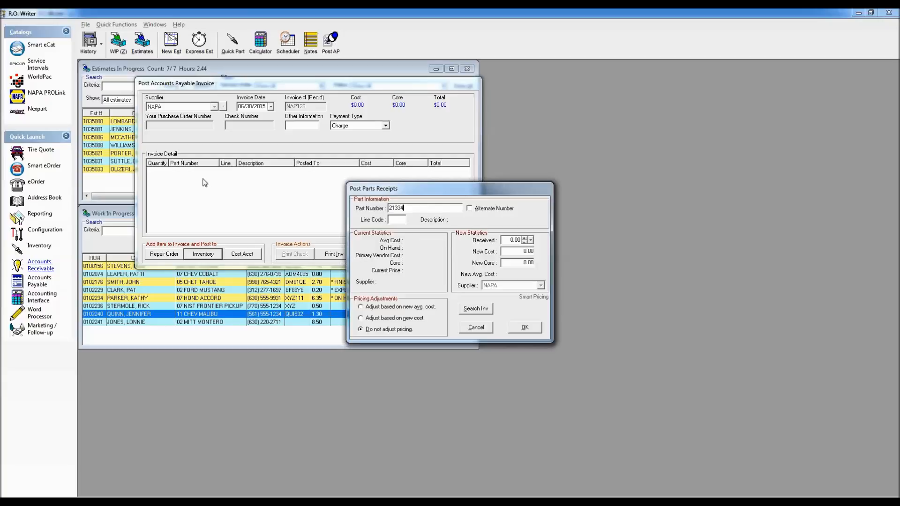
key(Return)
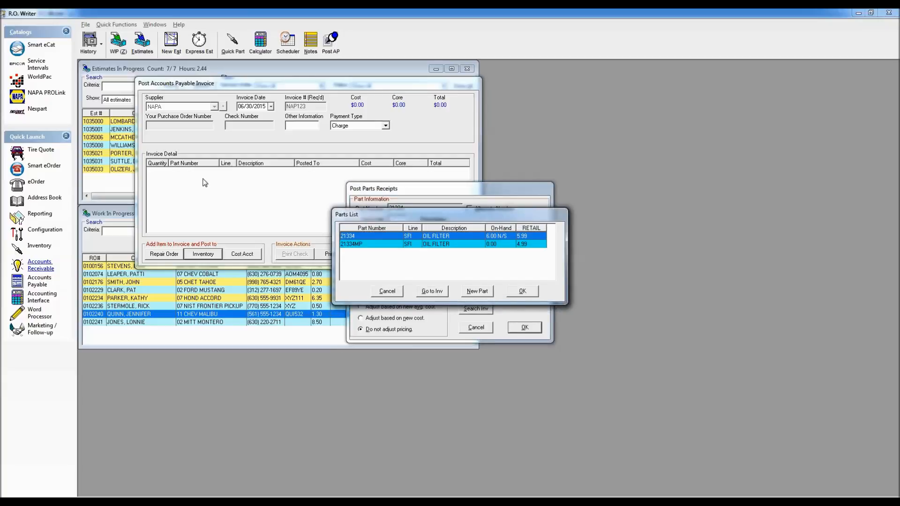
click(517, 293)
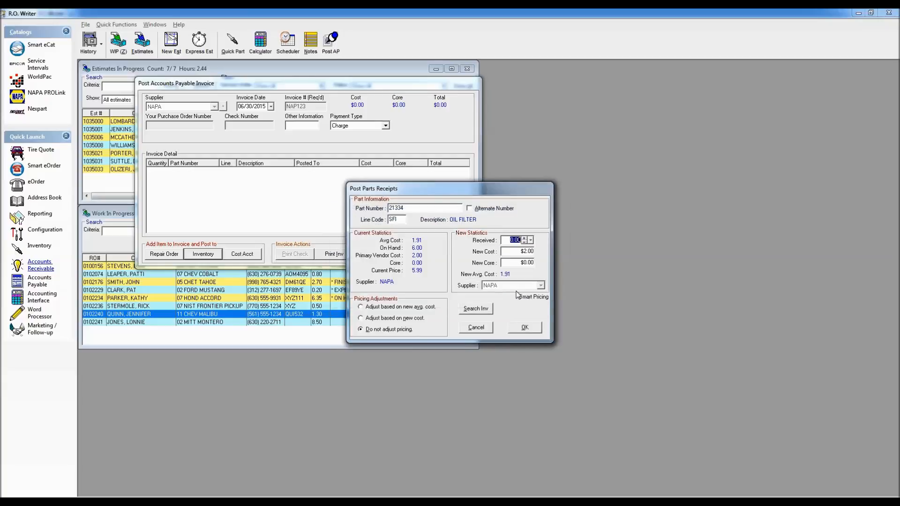
text(3)
click(525, 330)
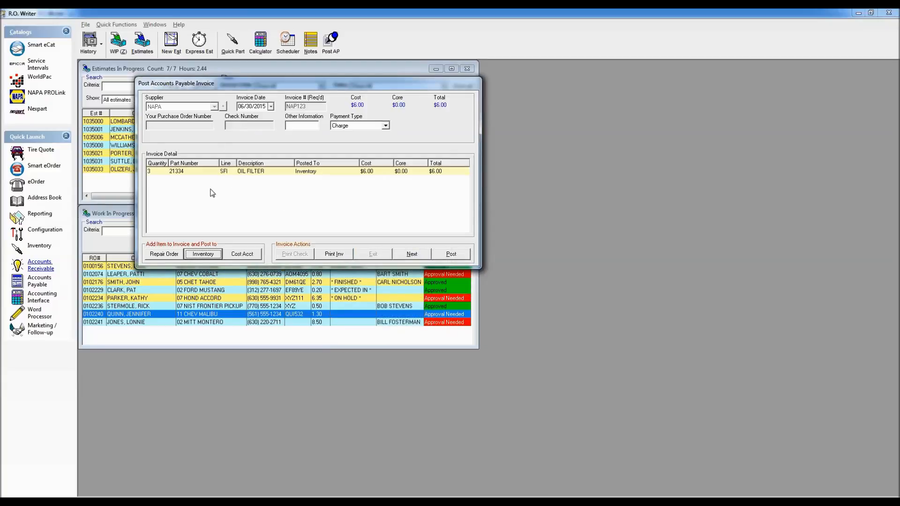
Step: Add 4 oil filters, part number 21040, line code SFI, to the invoice and post them to inventory
click(206, 257)
text(21040)
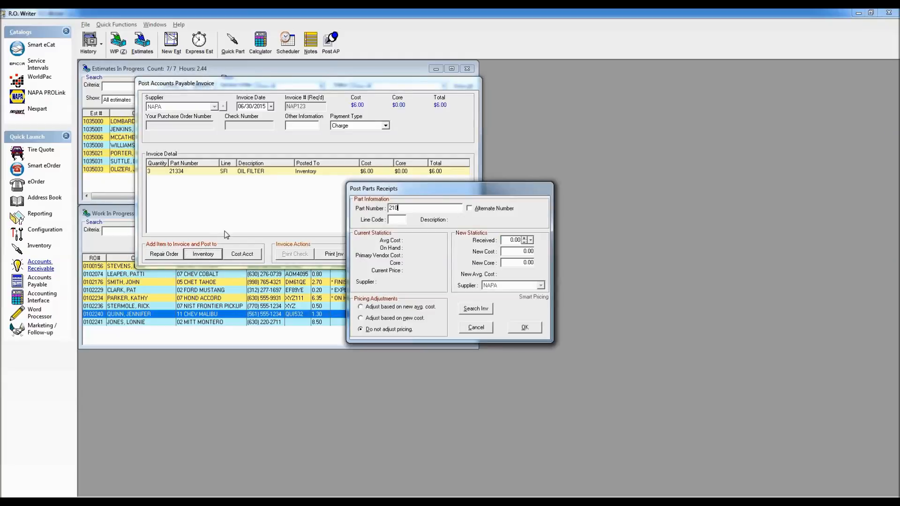
key(Return)
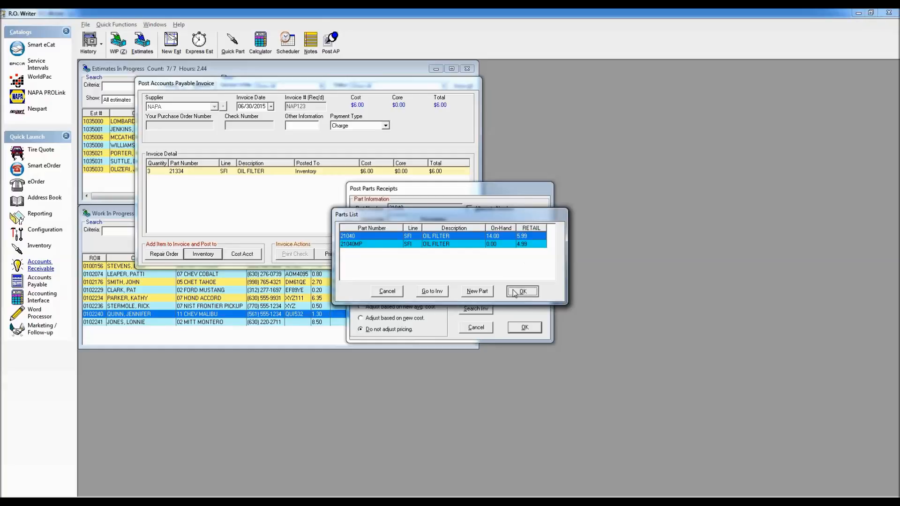
click(522, 291)
text(4)
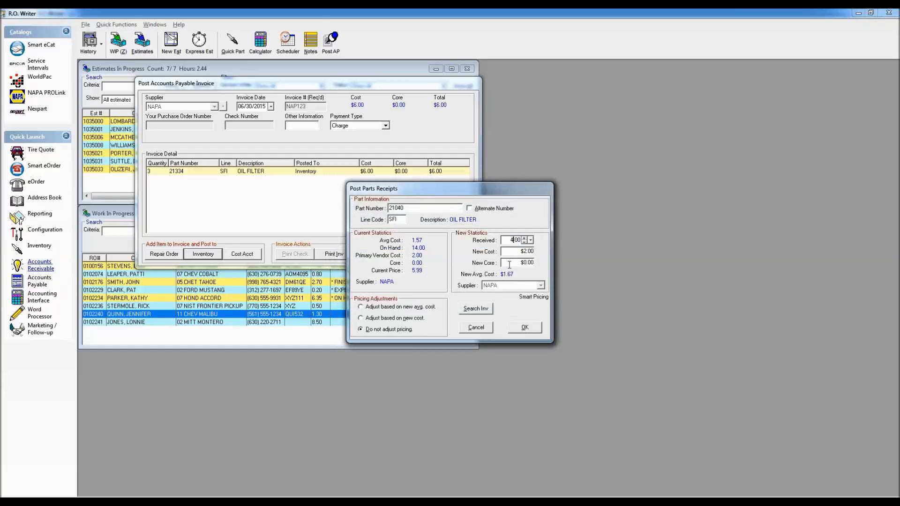
click(525, 327)
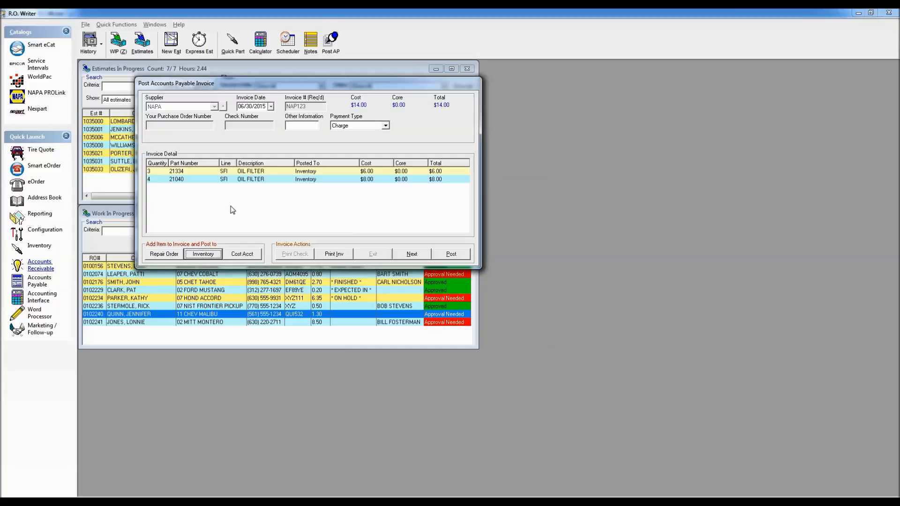
Step: Post the accounts payable invoice, filling in the missing purchase order number and declining to print an invoice
click(441, 254)
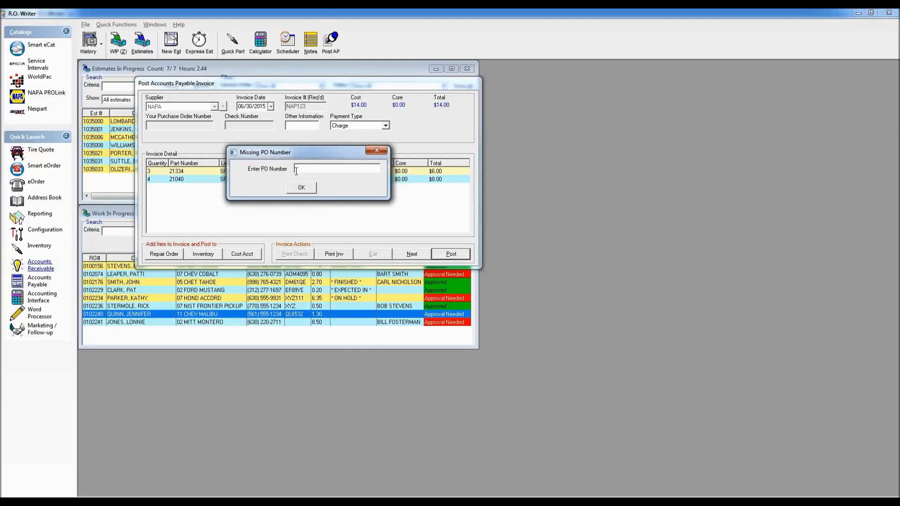
text(123456)
click(302, 189)
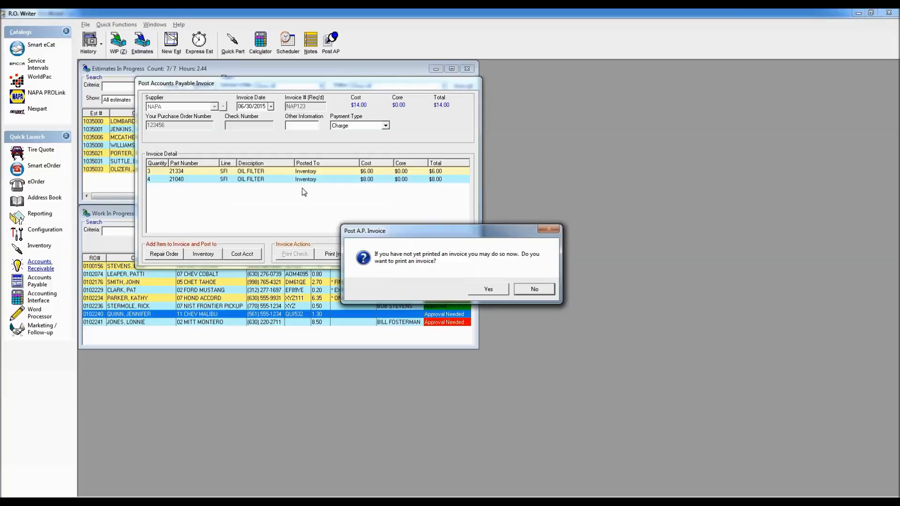
click(530, 290)
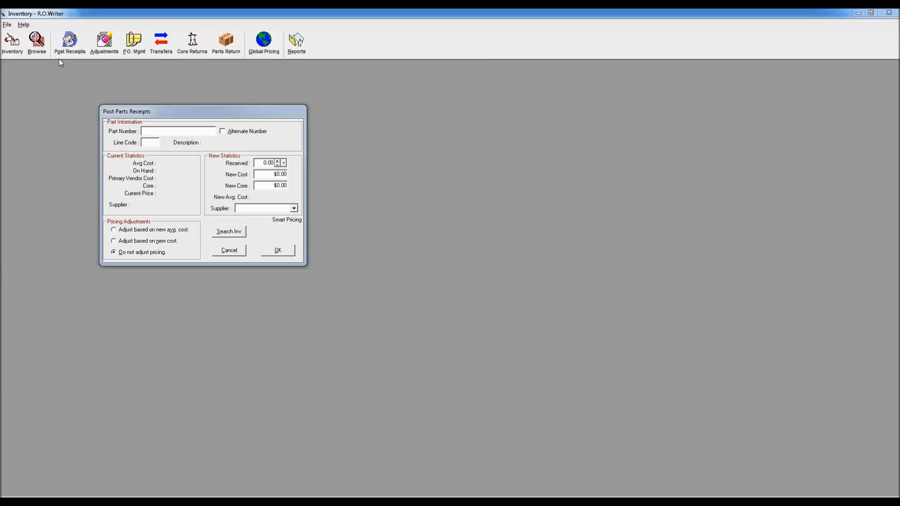
Step: In the Inventory module, cancel Post Parts Receipts, preview the Parts Receipt Report for 06/30/2015 on screen, and close the report windows
click(235, 252)
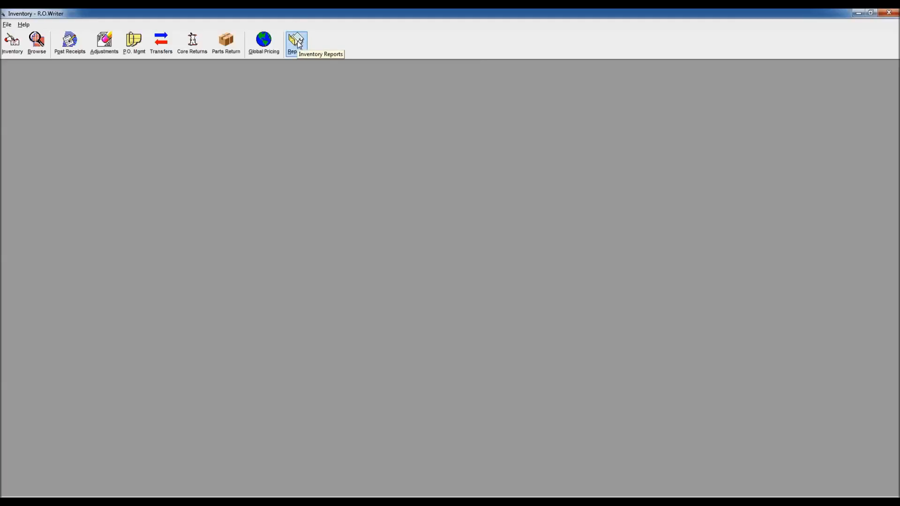
click(297, 42)
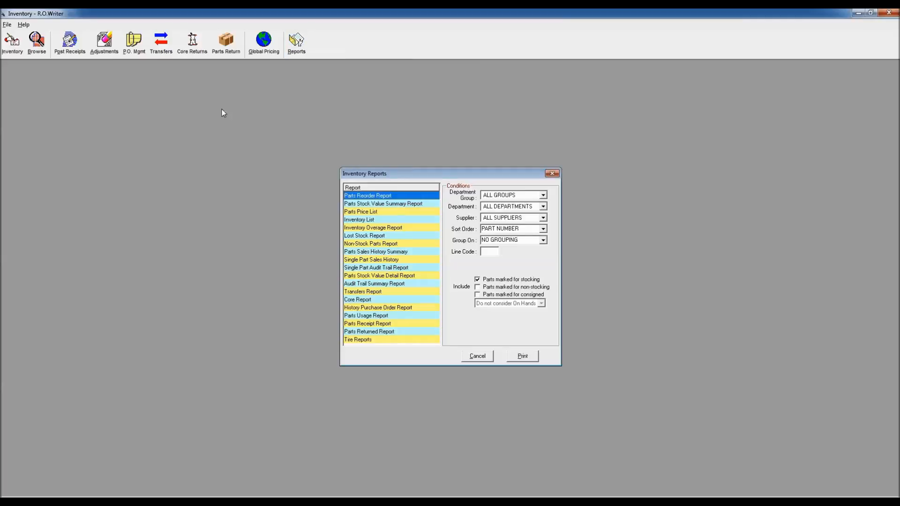
drag(414, 177, 248, 109)
click(216, 256)
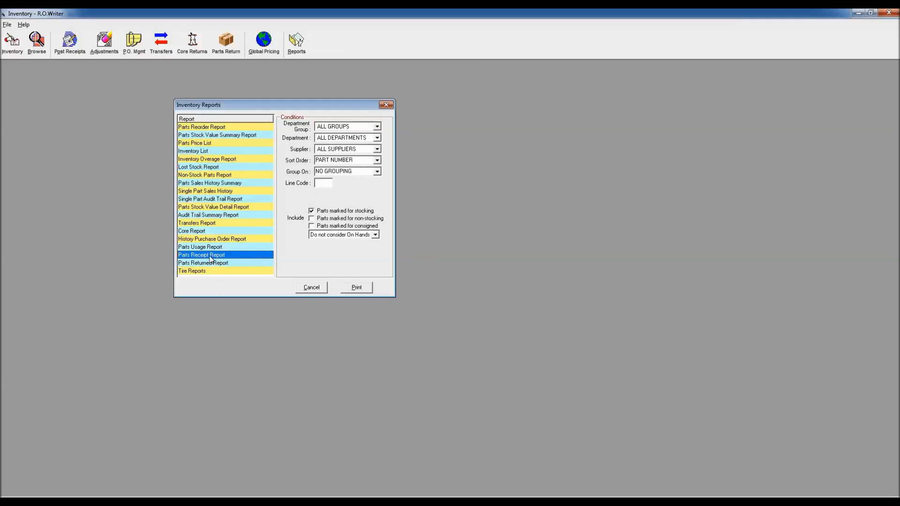
click(356, 288)
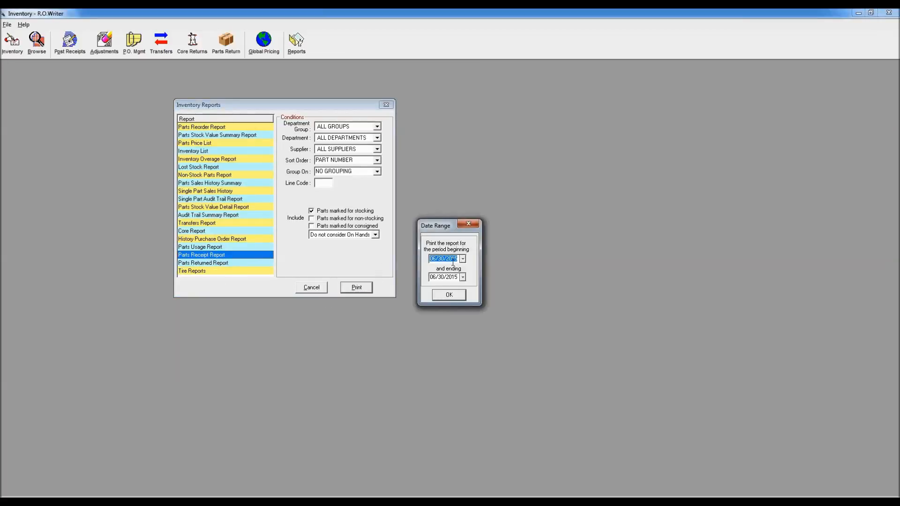
click(451, 296)
click(478, 265)
click(492, 305)
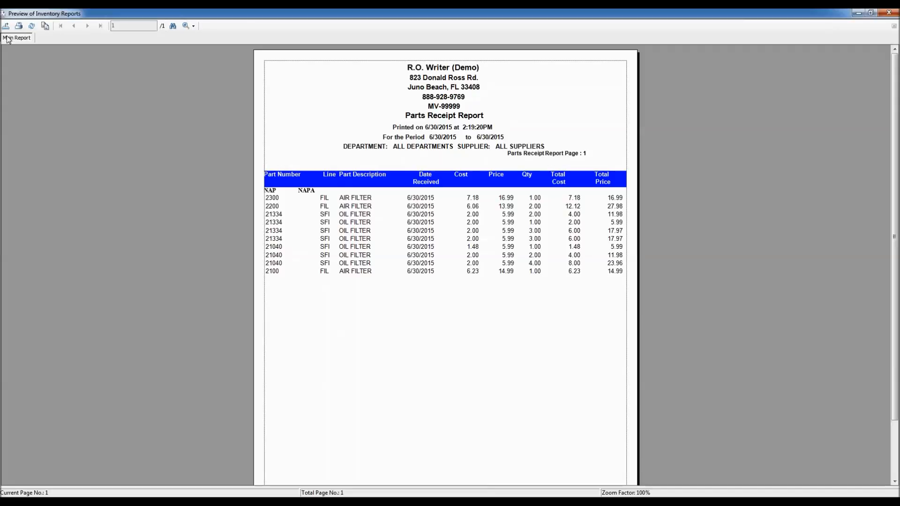
double_click(4, 13)
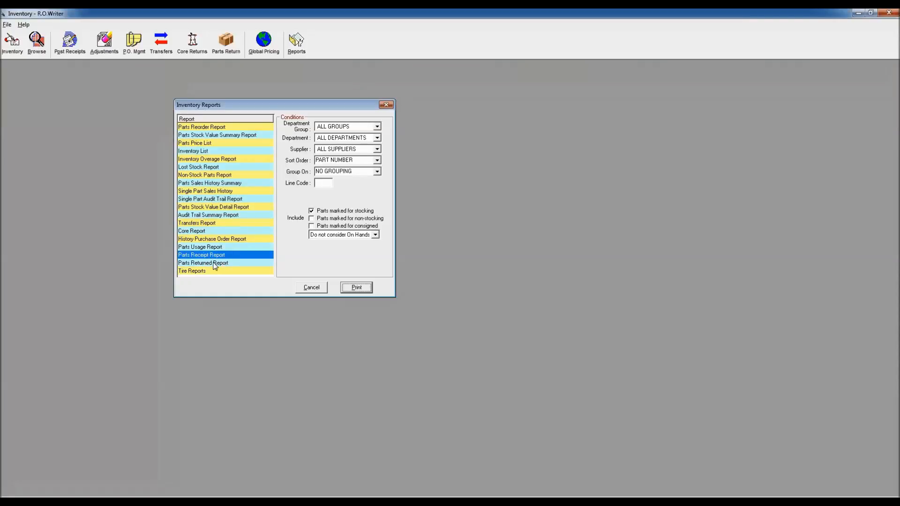
click(308, 290)
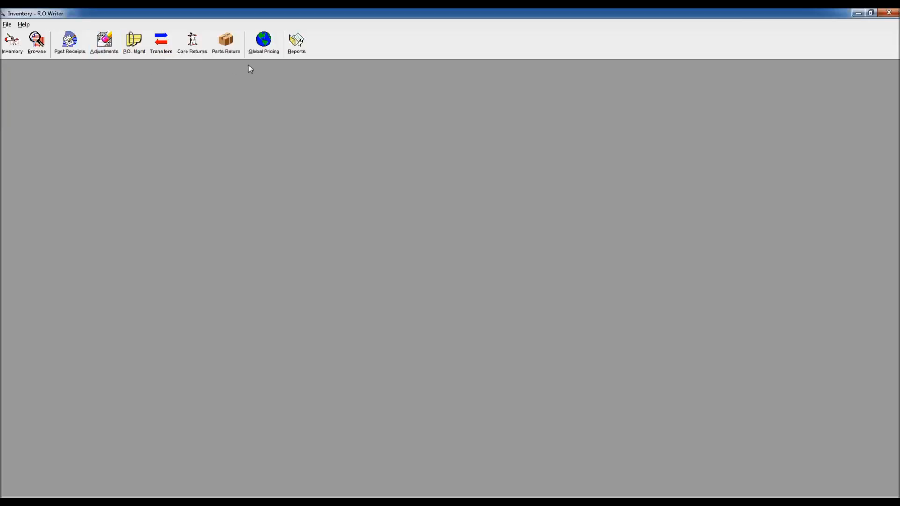
Step: Set up the Inventory List report for the FILTERS-OIL department, including only parts that are On Hand
click(296, 42)
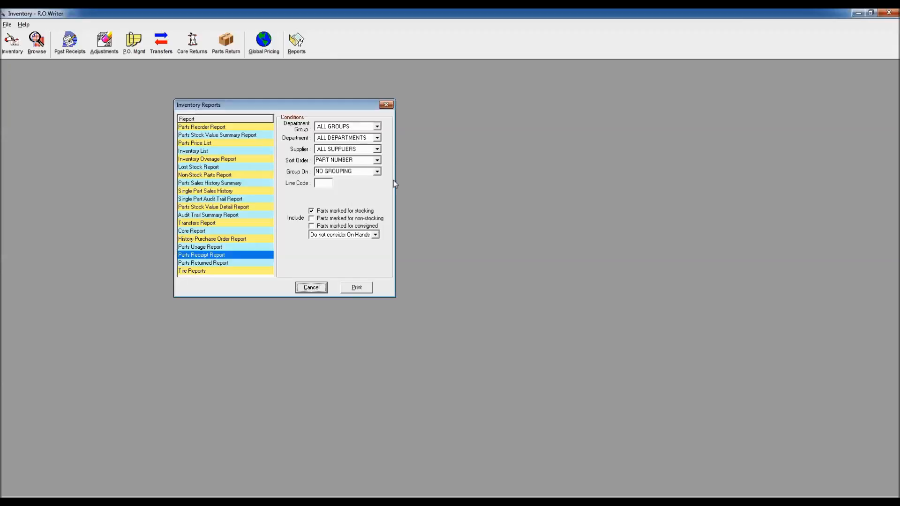
click(195, 151)
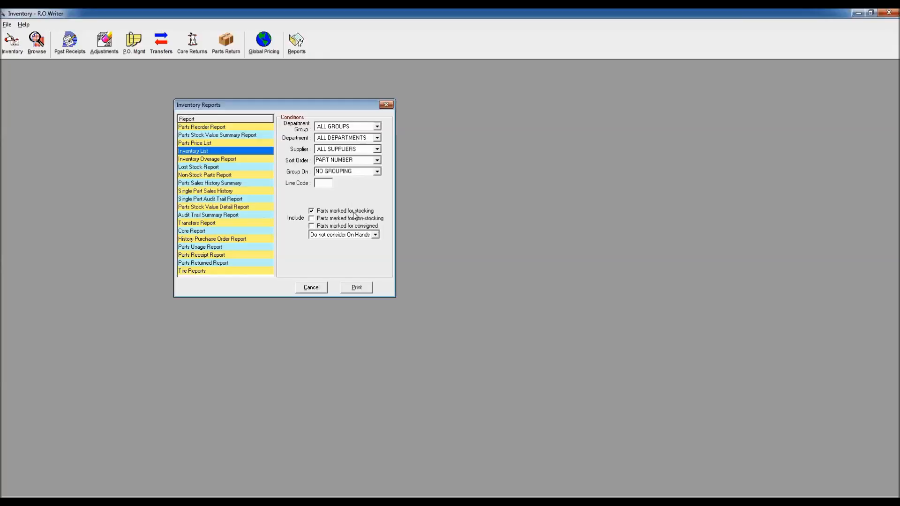
click(377, 138)
scroll(378, 180, down, 3)
scroll(379, 180, down, 3)
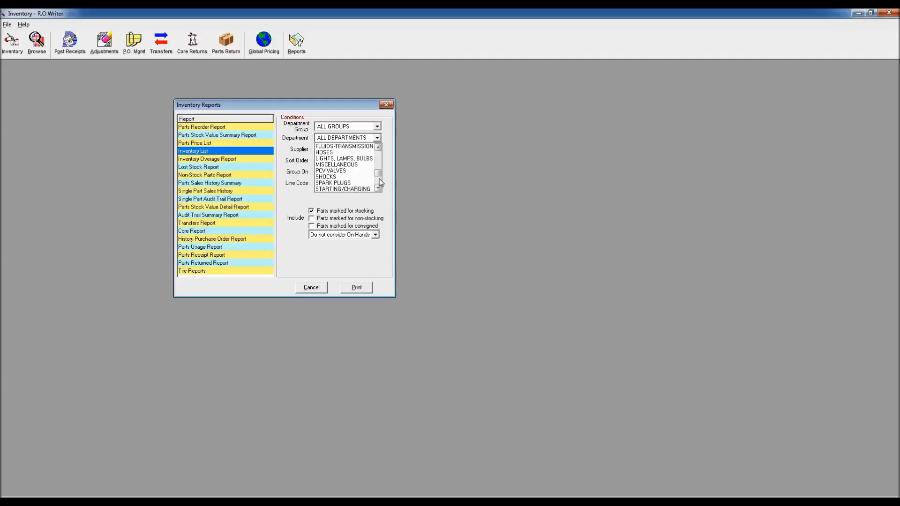
click(379, 147)
click(379, 147)
click(379, 147)
click(379, 147)
click(344, 152)
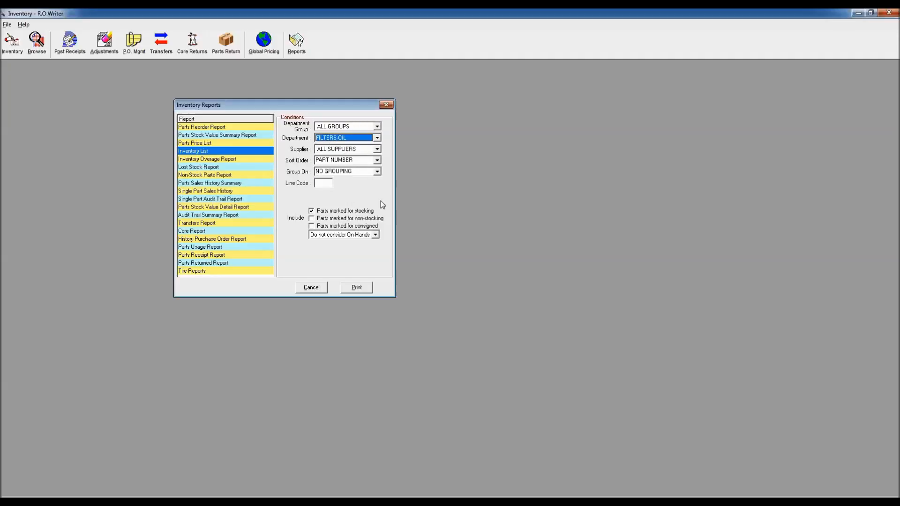
click(375, 235)
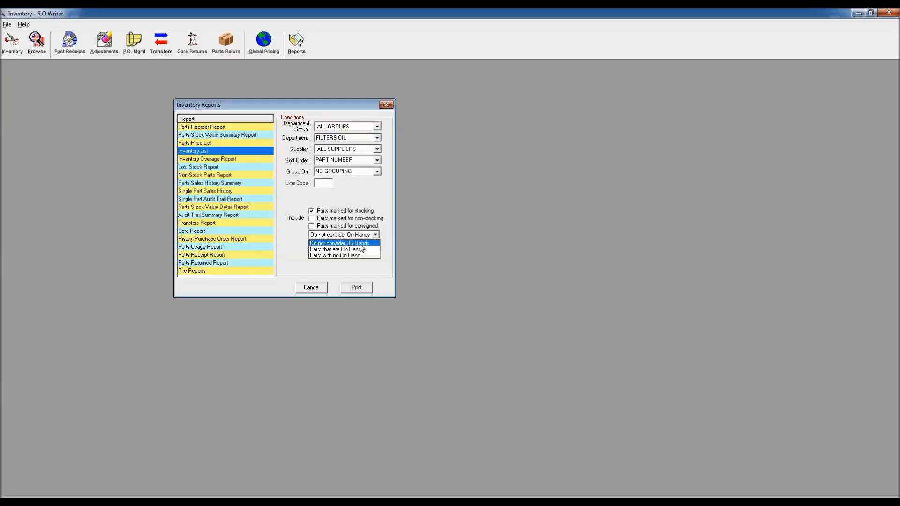
click(361, 250)
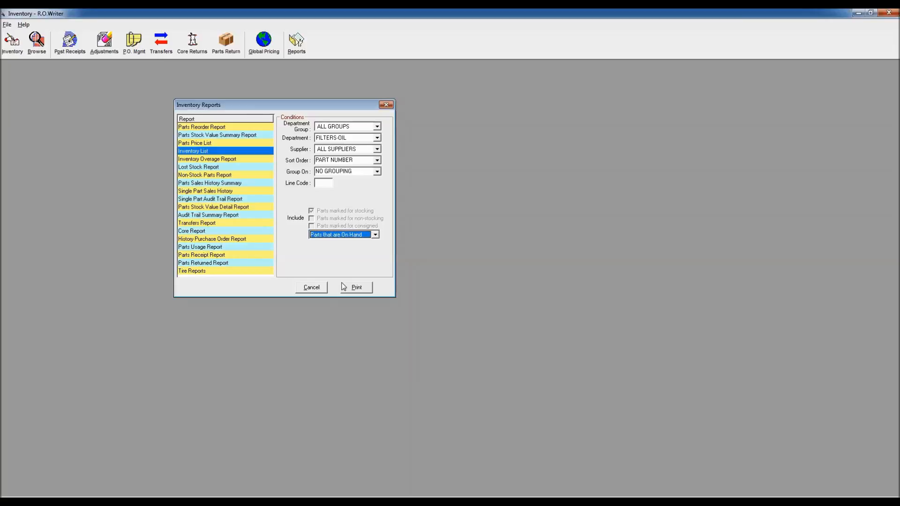
Step: Preview the Inventory List on screen, examine its part, description, on-hand, committed and count columns, and close the report windows
click(355, 289)
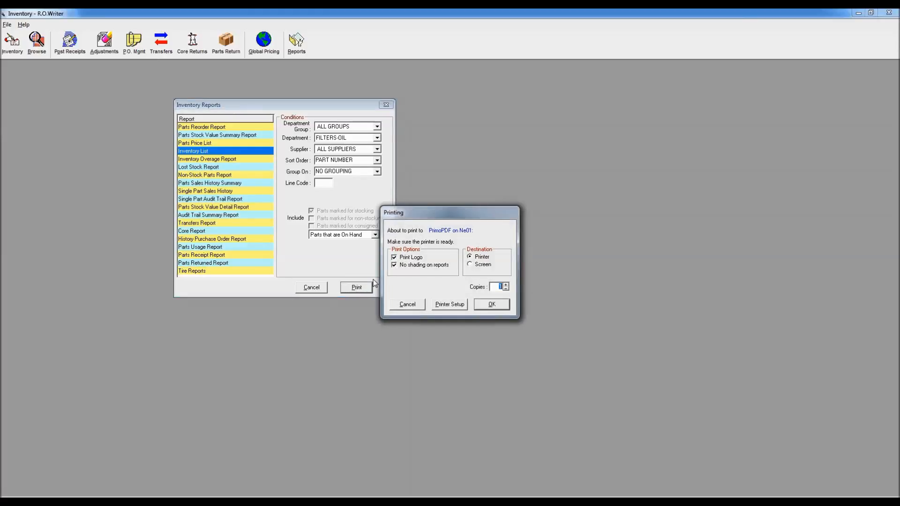
click(470, 264)
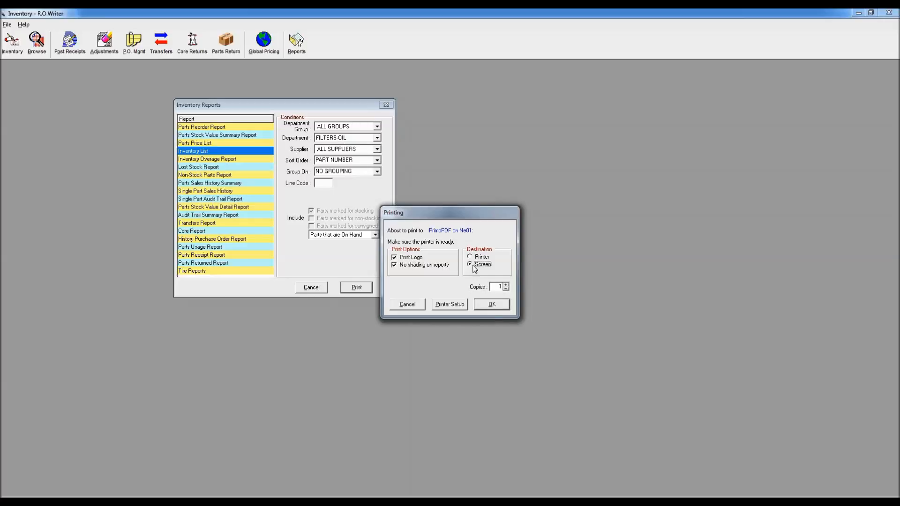
click(492, 305)
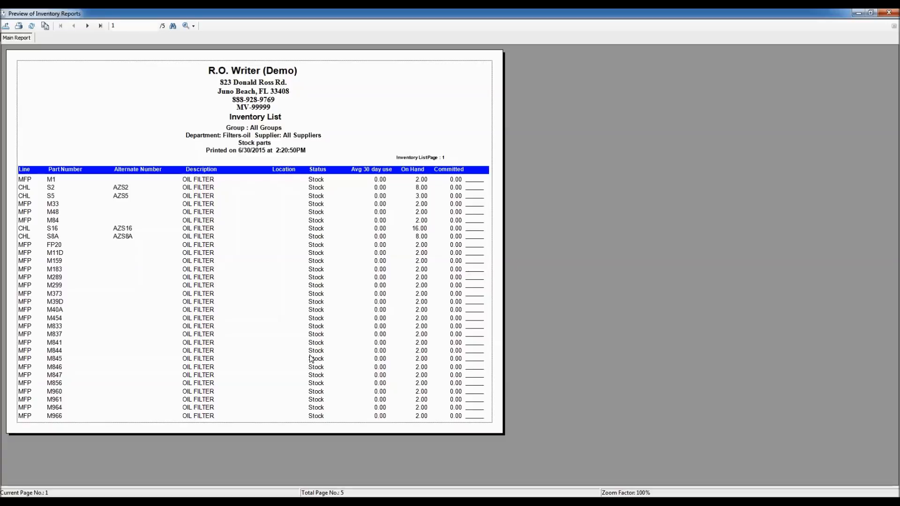
click(65, 181)
click(206, 188)
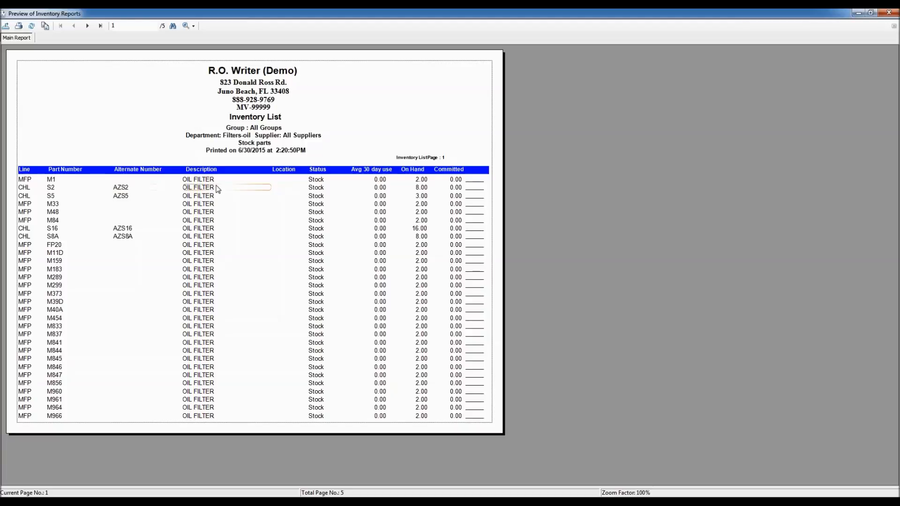
click(414, 181)
click(455, 182)
click(470, 181)
double_click(4, 14)
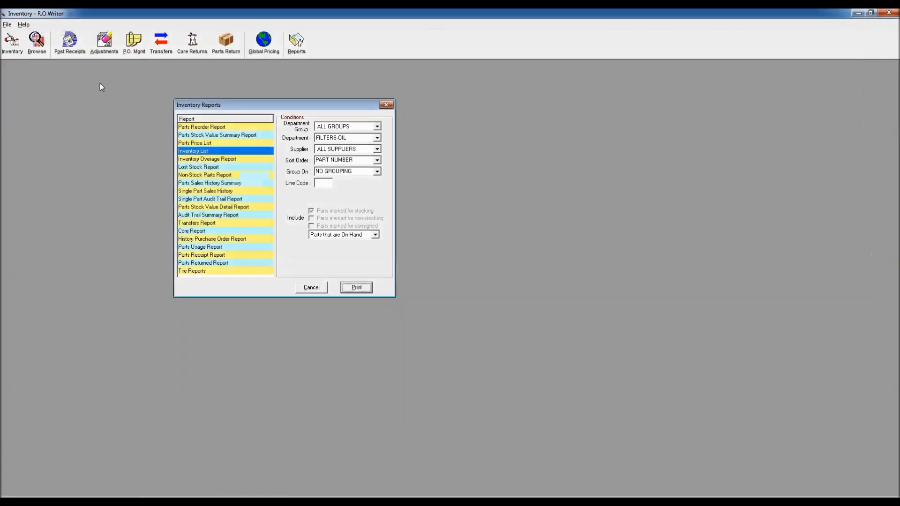
click(386, 104)
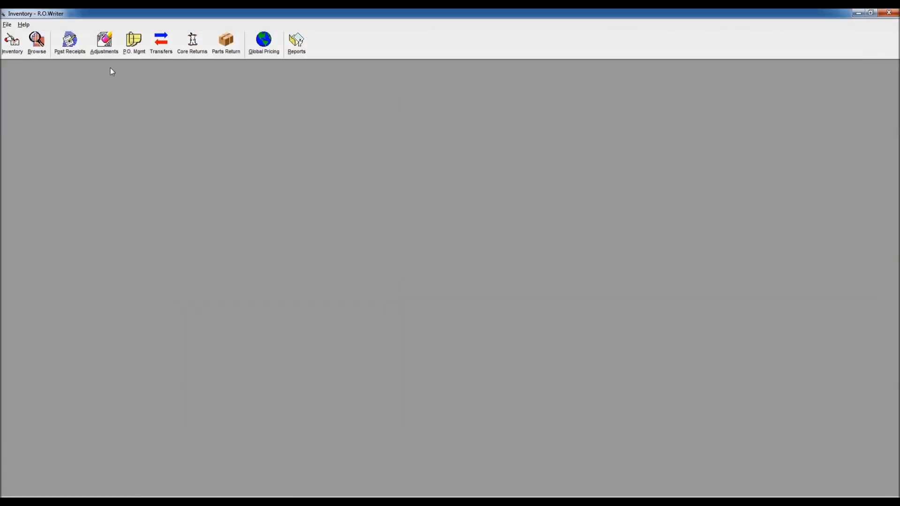
Step: Open Post Parts Adjustments, entering the required password, and load oil filter part M844 from line MFP
click(101, 44)
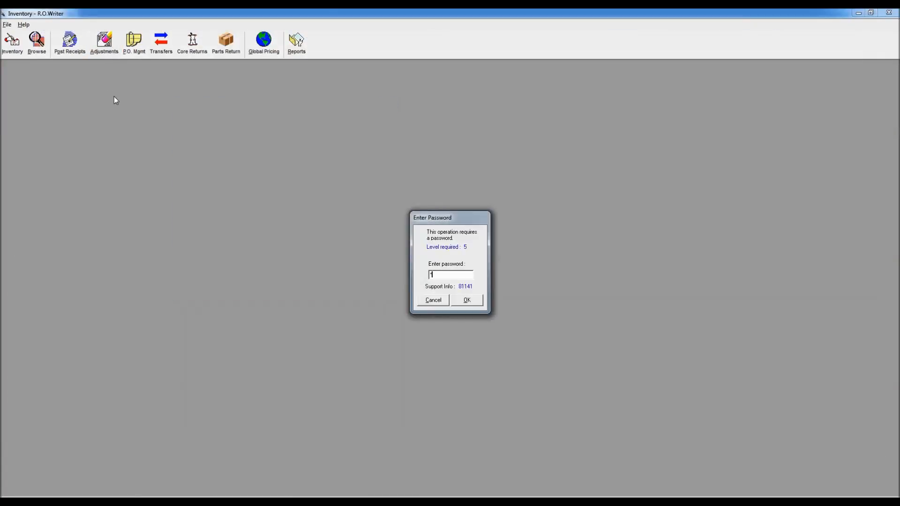
key(Return)
text(M844)
key(Return)
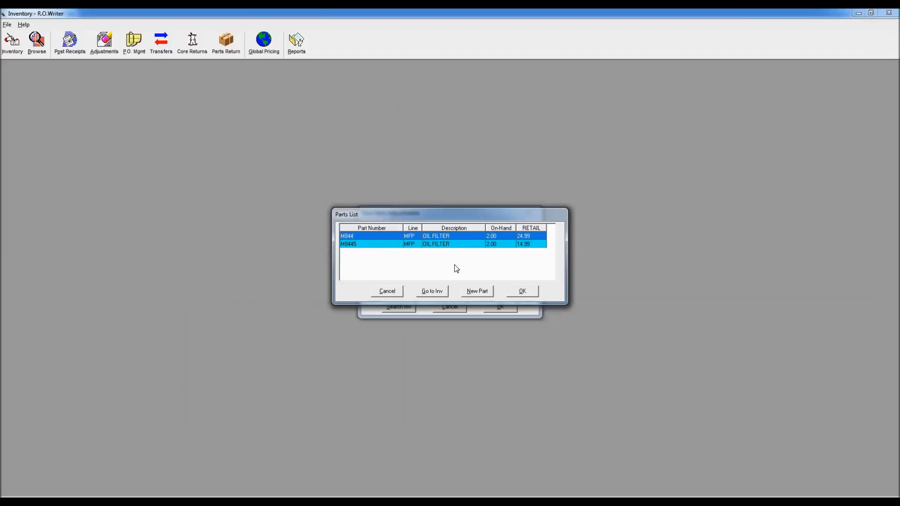
click(521, 292)
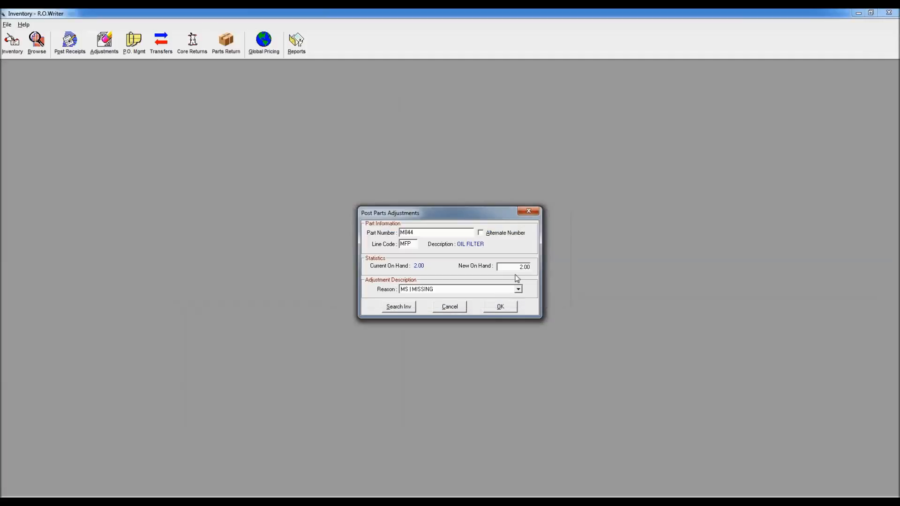
Step: Set the new on-hand quantity of part M844 to 3 with the adjustment reason ON SHELF
double_click(521, 267)
text(0)
click(518, 290)
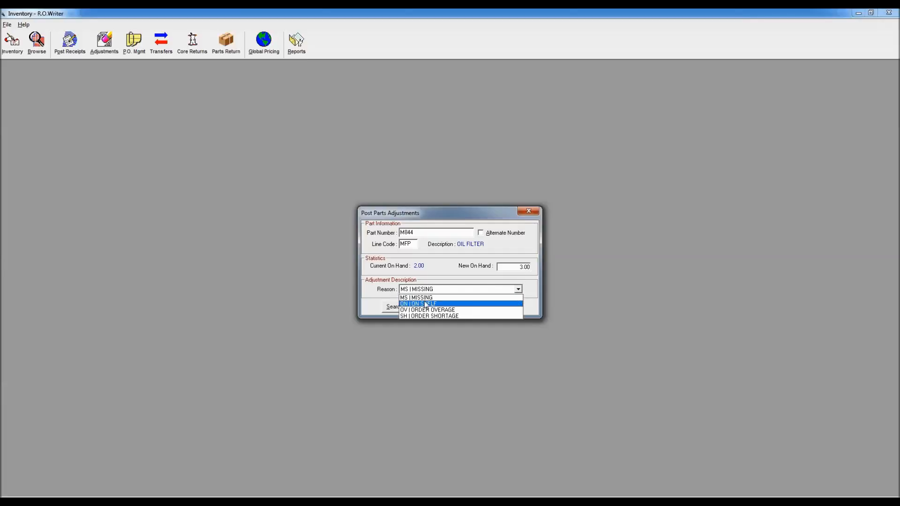
click(448, 304)
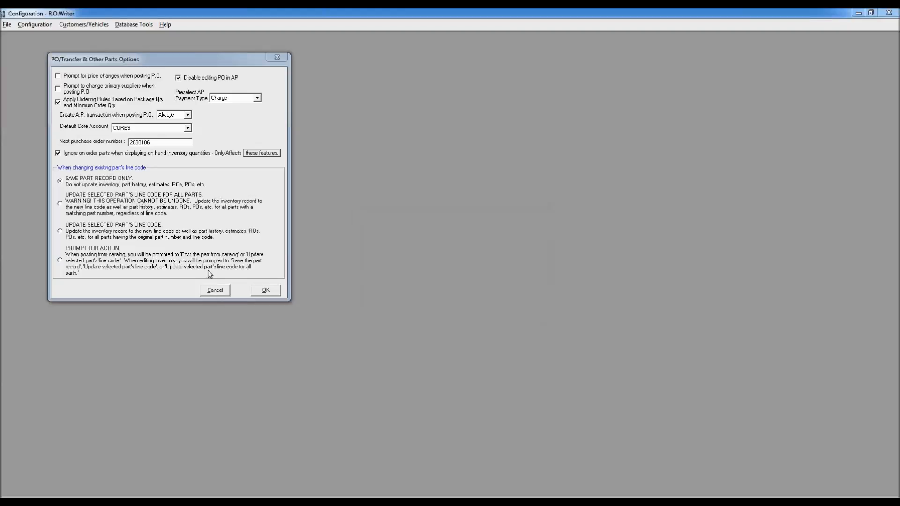
Step: In the Configuration module, cancel the PO/Transfer & Other Parts Options, review the Inventory Adjustment Descriptions codes and close their setup window
click(215, 290)
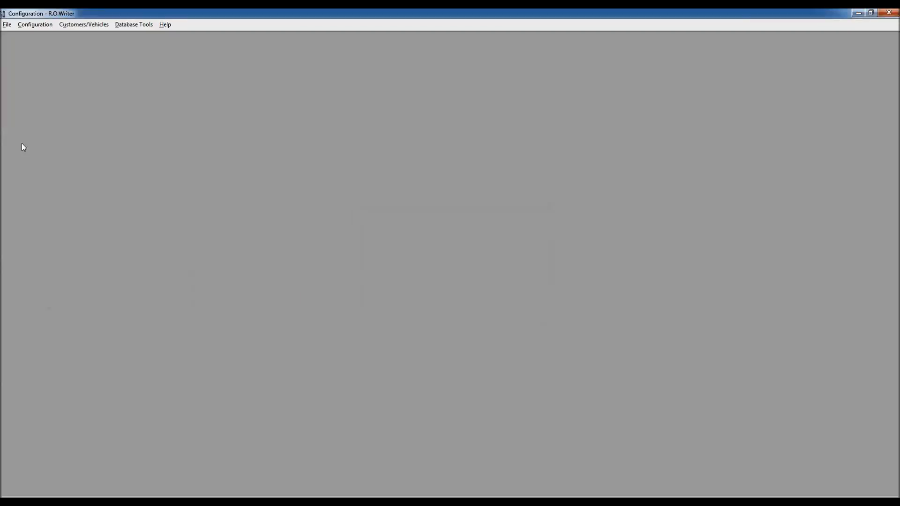
click(47, 27)
mouse_move(49, 46)
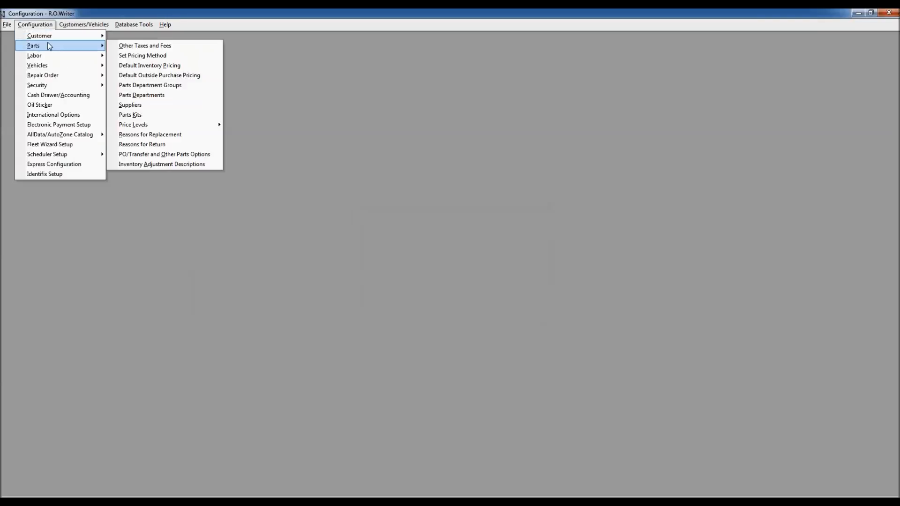
click(154, 164)
key(Return)
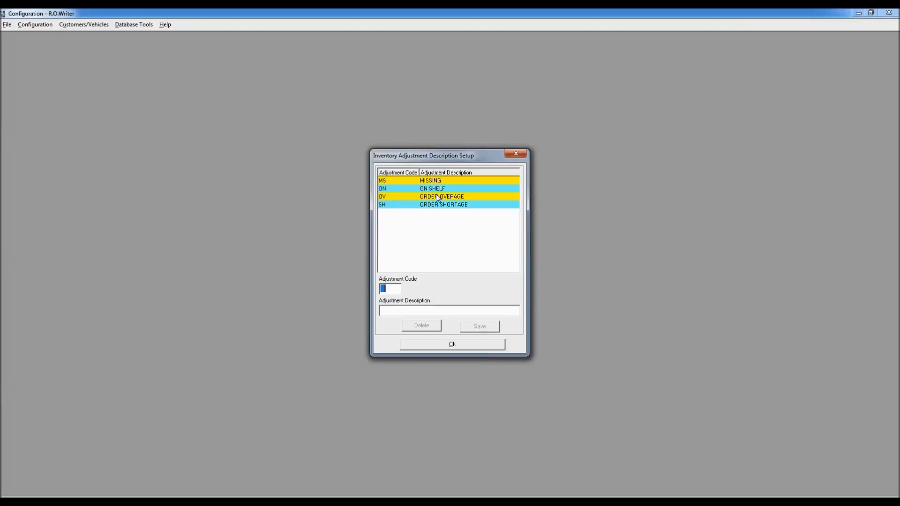
click(516, 154)
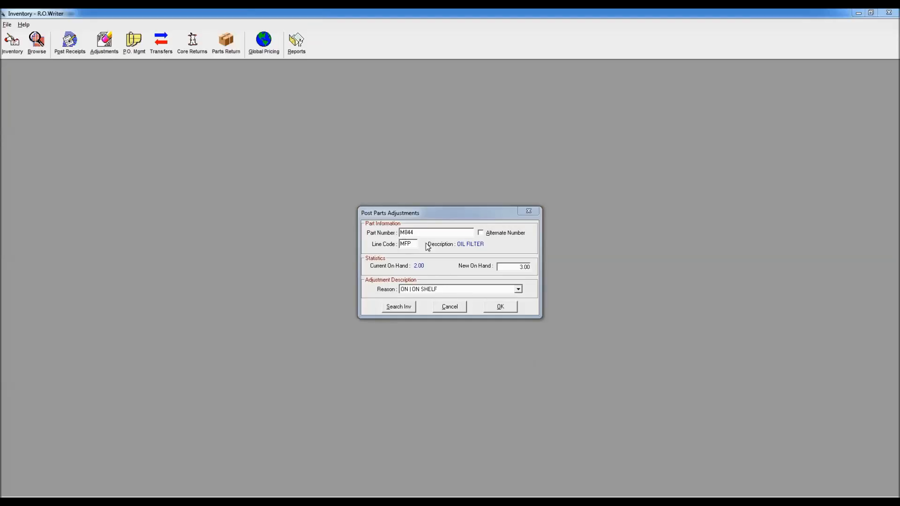
Step: Back in Inventory, post the M844 adjustment, post part 21334 with 2 on hand as ON SHELF, and close Post Parts Adjustments
click(504, 310)
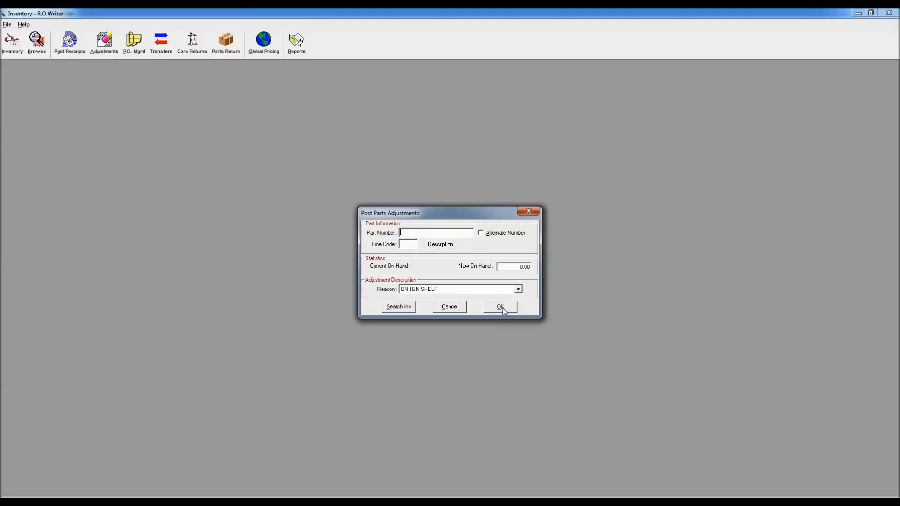
text(21334)
key(Return)
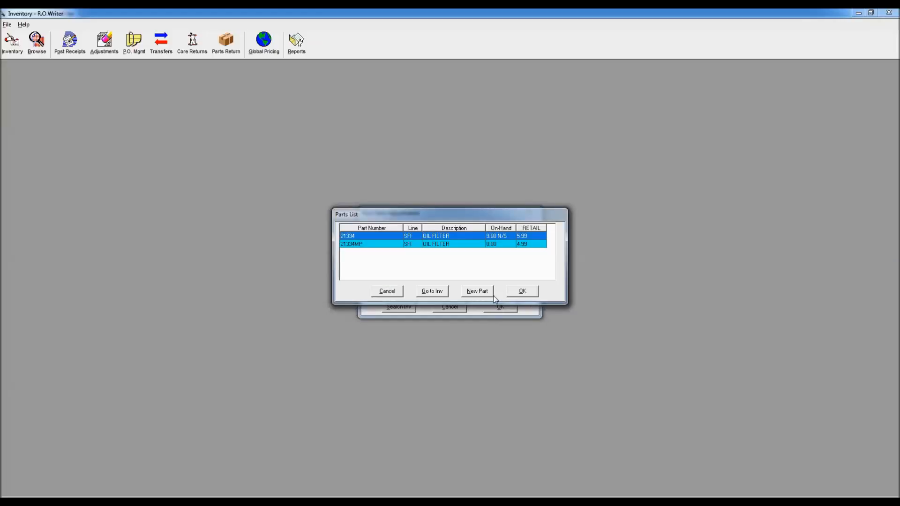
click(523, 293)
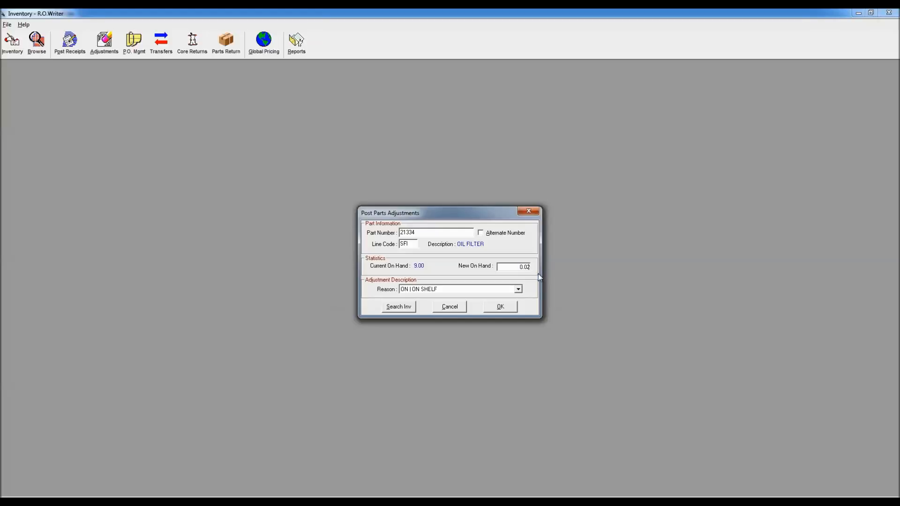
text(00)
click(500, 310)
click(528, 211)
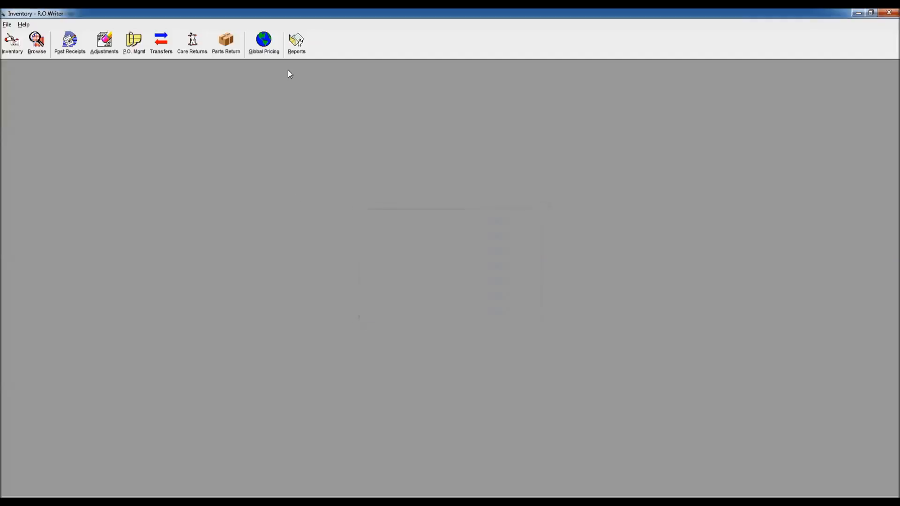
Step: Preview the Lost Stock Report for 6/30/2015 on screen for all departments and suppliers, examine the adjustments, and close the report windows
click(297, 45)
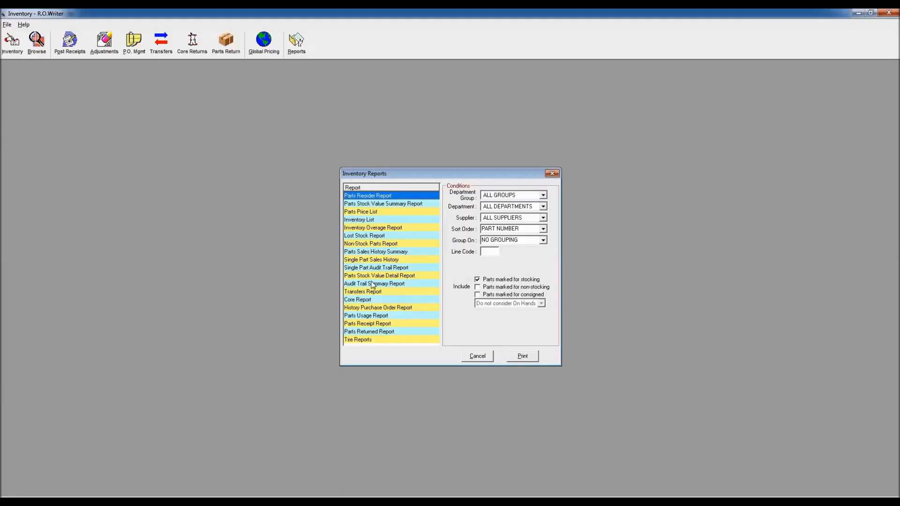
click(381, 235)
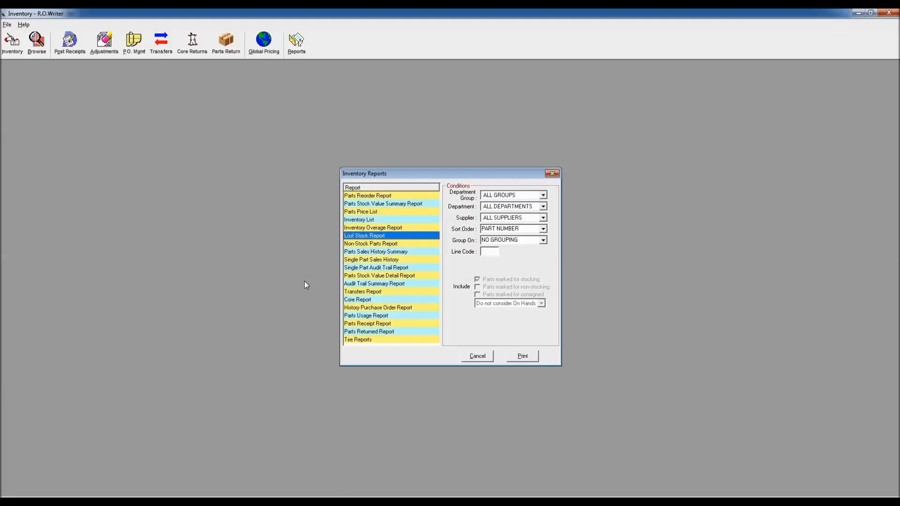
click(522, 356)
click(446, 296)
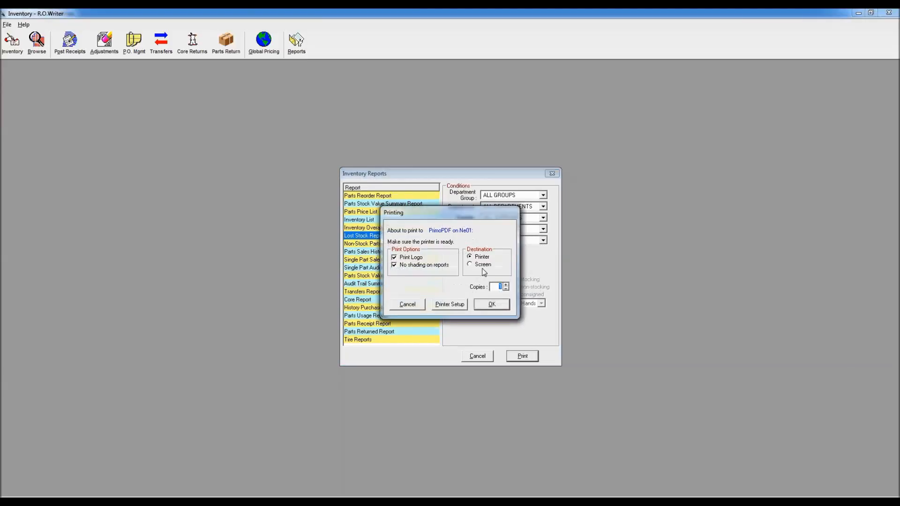
click(482, 265)
click(492, 305)
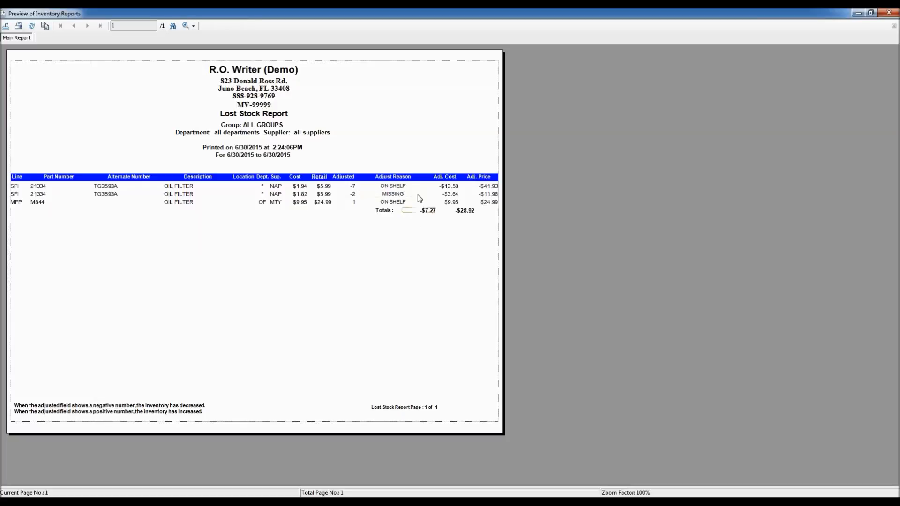
double_click(6, 15)
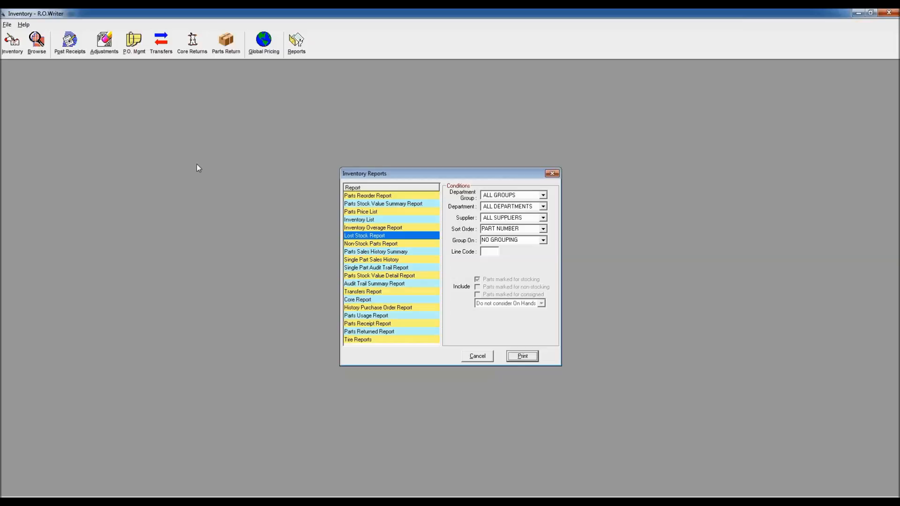
click(551, 174)
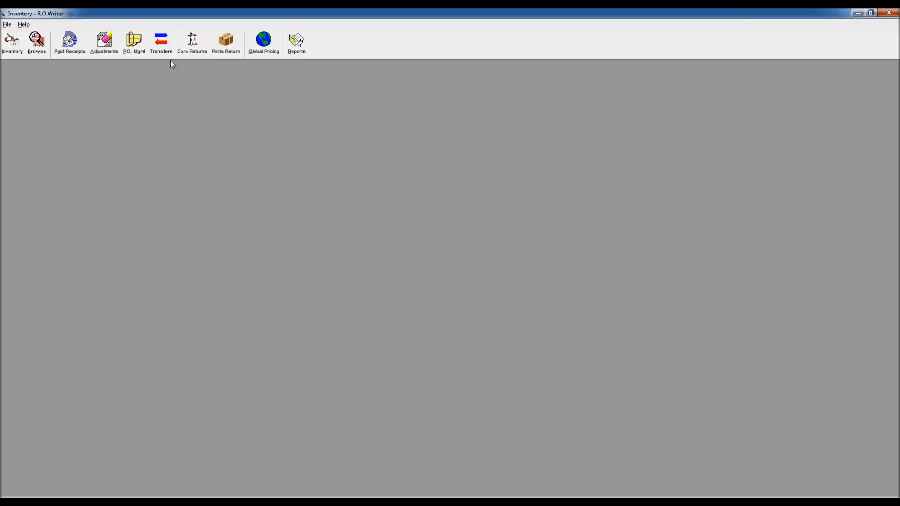
Step: Open Purchase Order Management and delete the existing INTERSTATE purchase order
click(134, 43)
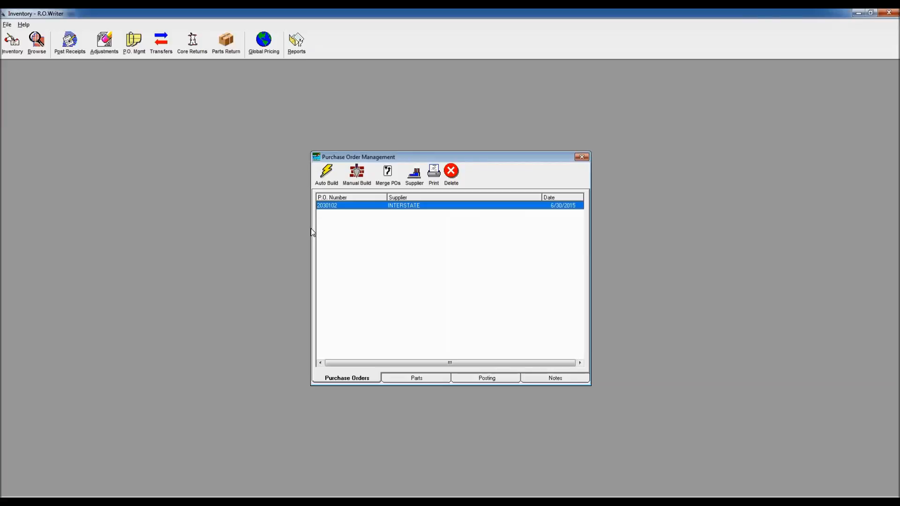
click(451, 173)
click(456, 289)
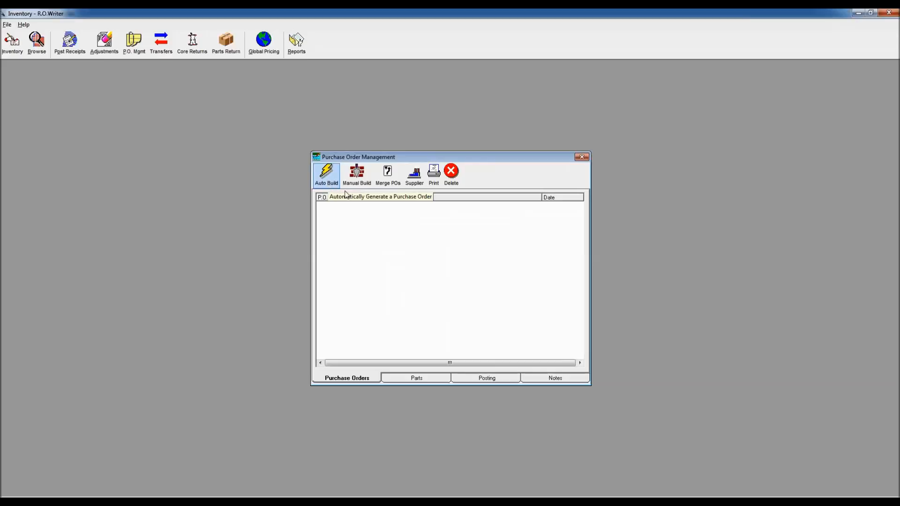
Step: Manually build a new purchase order for the supplier INTERSTATE, keeping the proposed P.O. number
click(357, 177)
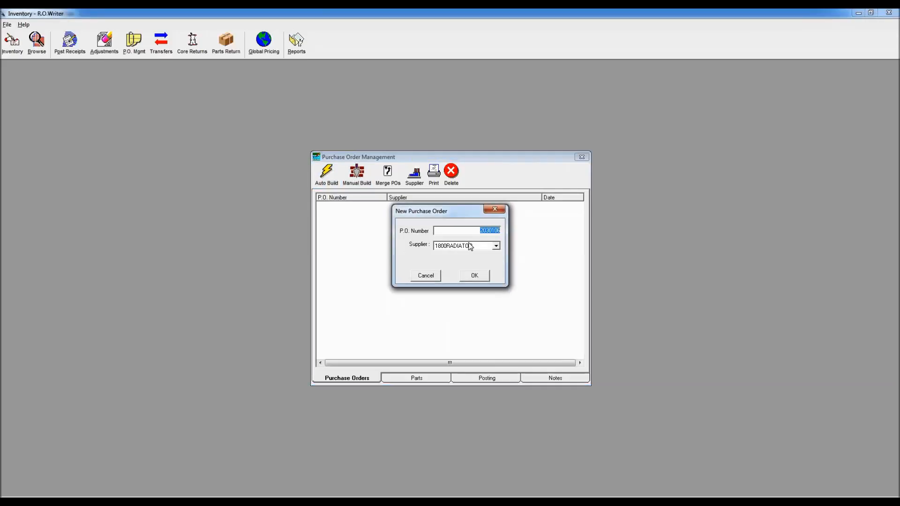
click(495, 247)
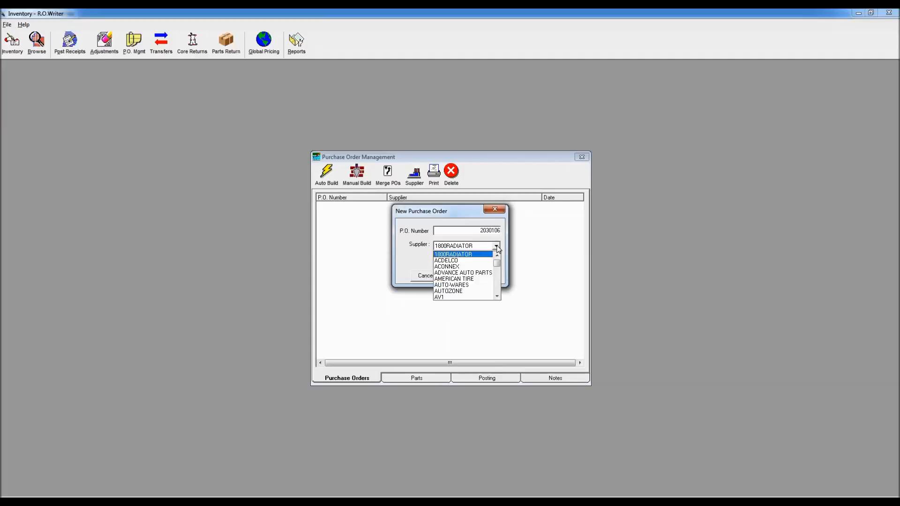
key(i)
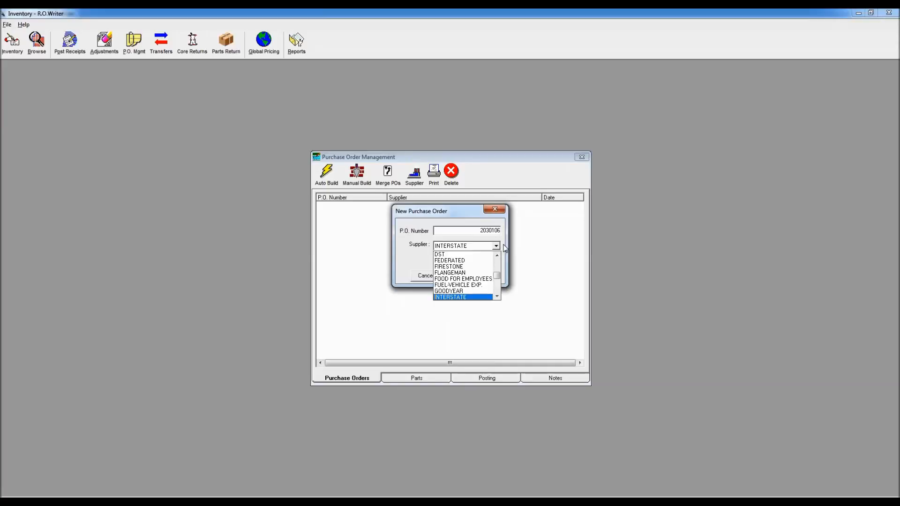
click(504, 245)
click(475, 277)
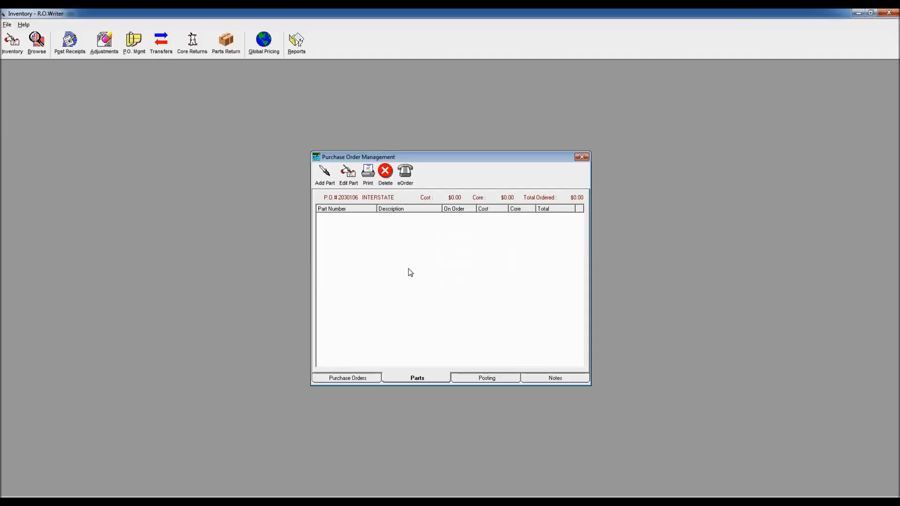
Step: Add 2 of battery part 27-A to the INTERSTATE purchase order and return to the list of purchase orders
click(323, 175)
text(27-A)
key(Tab)
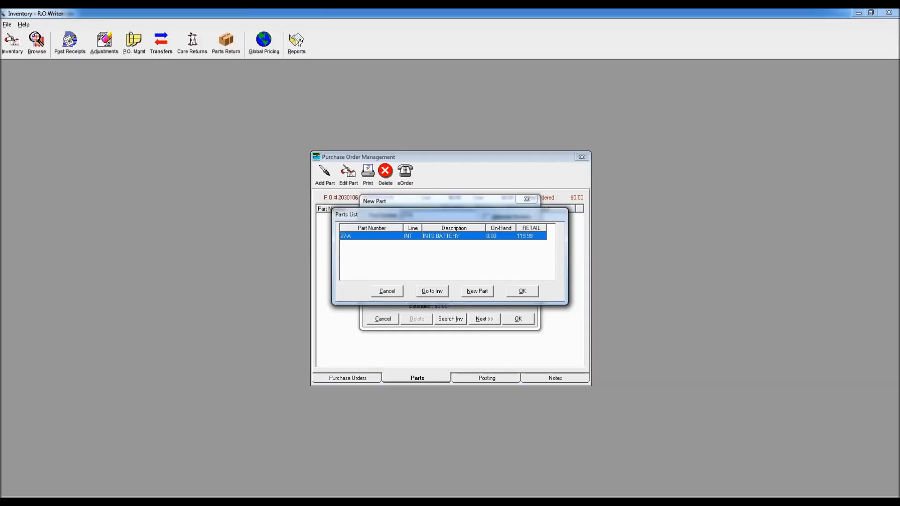
key(Return)
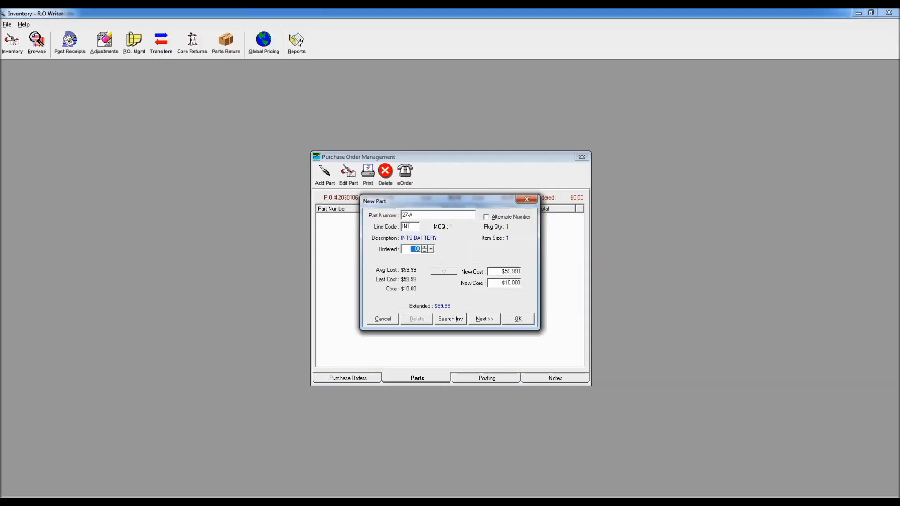
text(2)
click(519, 319)
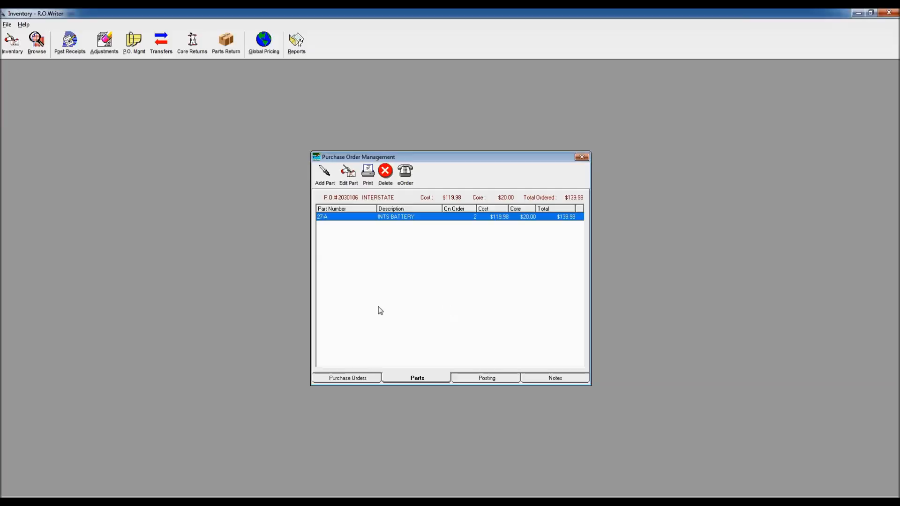
click(347, 379)
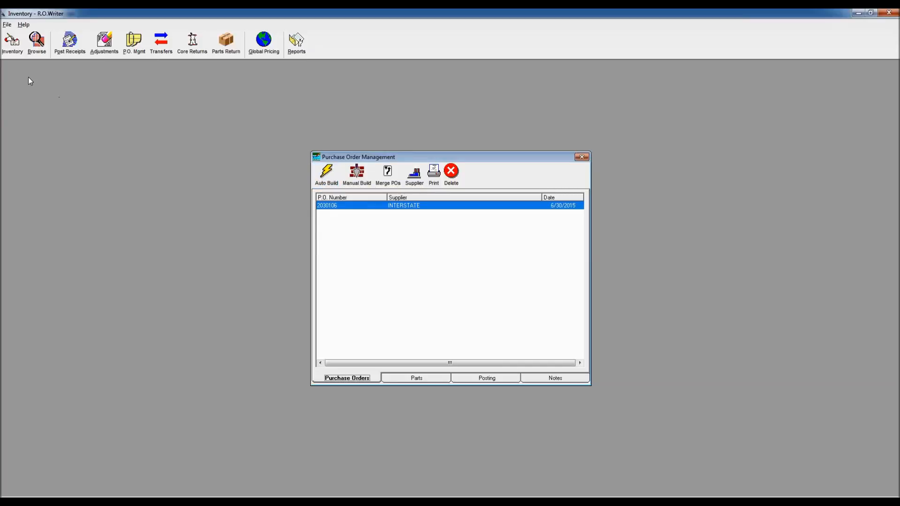
Step: Open the inventory record of oil filter part 21334, entering the required password, and switch it to editing
click(12, 41)
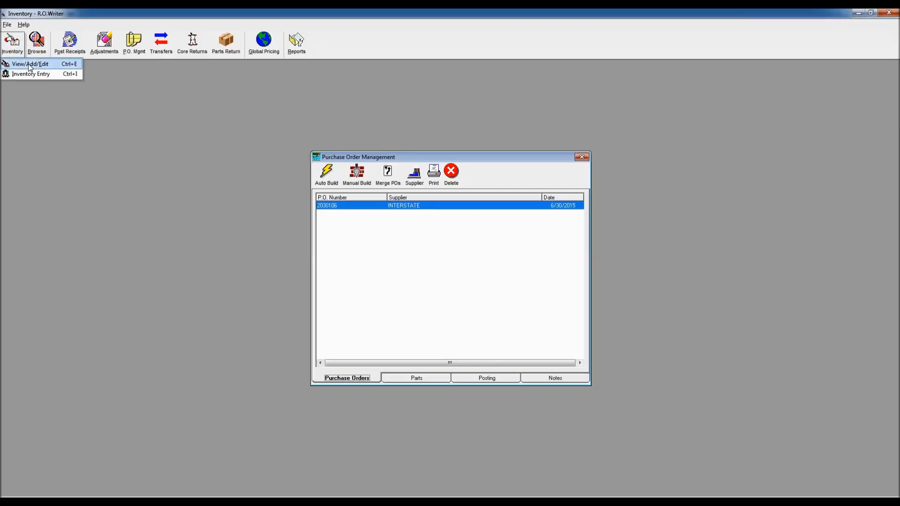
click(28, 64)
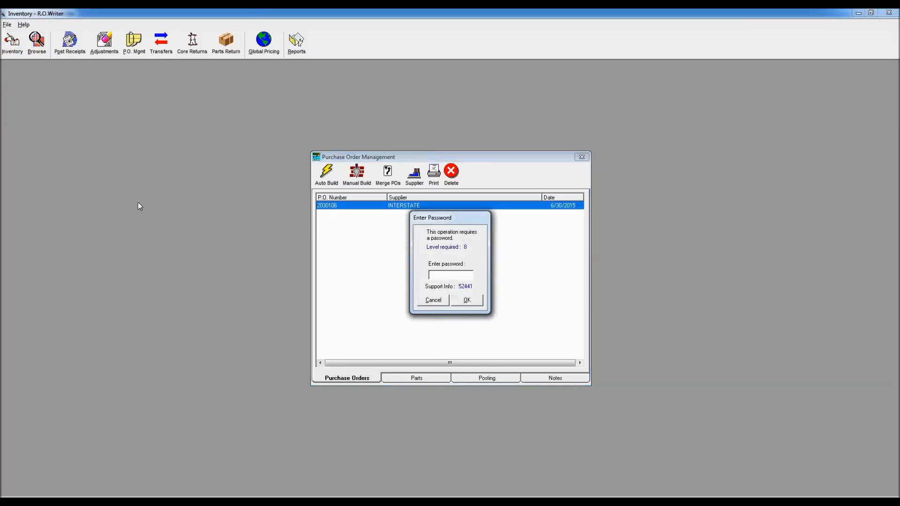
text(*)
key(Return)
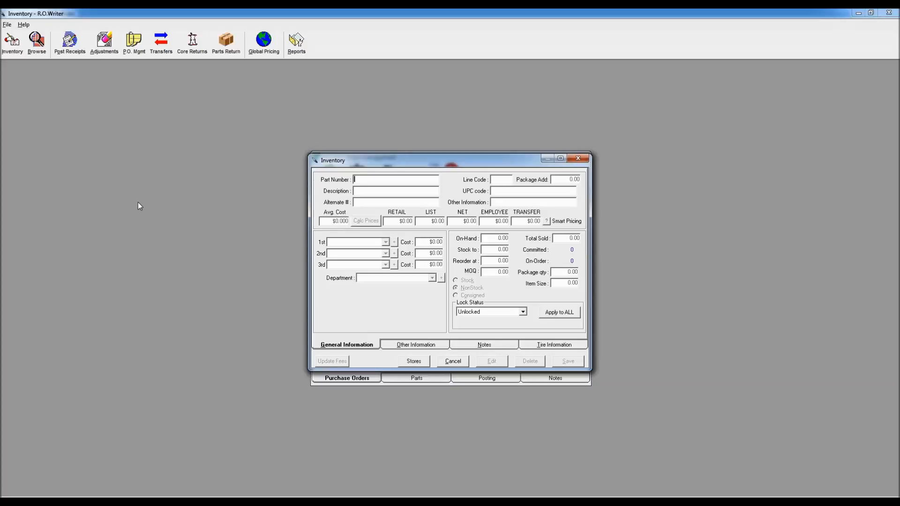
text(21334)
key(Return)
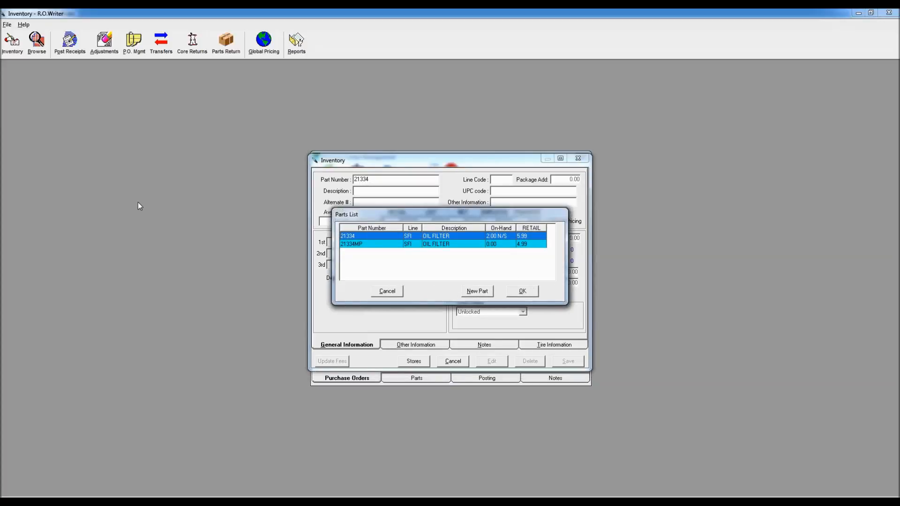
key(Return)
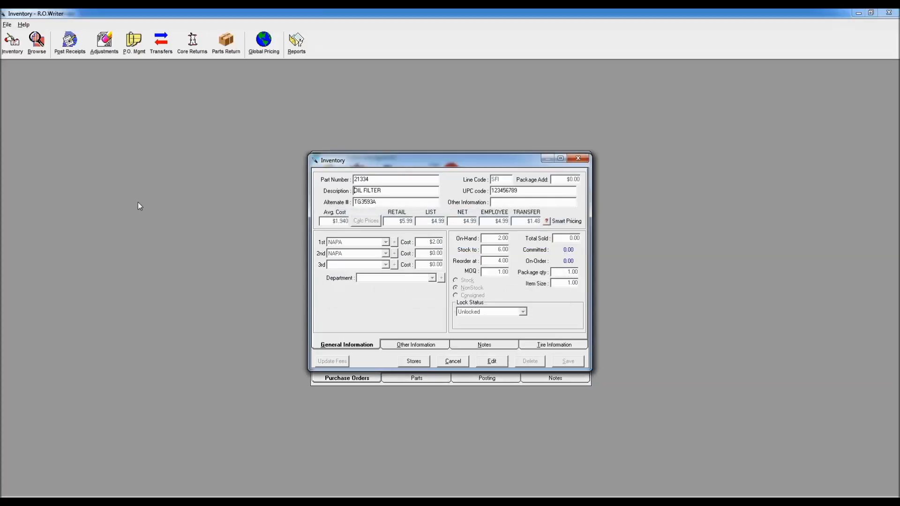
click(480, 358)
key(Return)
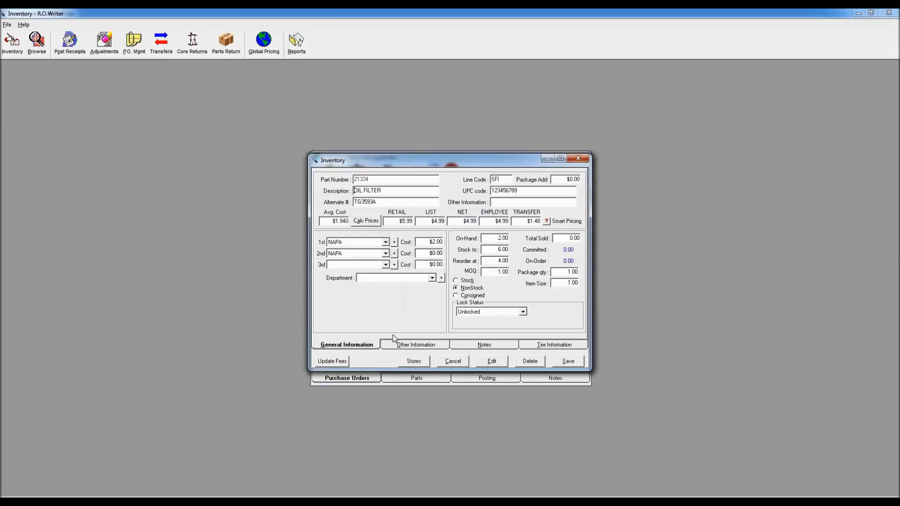
Step: Review the on-hand, stock-to and reorder-at quantities of oil filter 21334, mark it as a Stock part, and save the record
double_click(501, 250)
double_click(500, 261)
double_click(498, 239)
double_click(495, 262)
double_click(500, 249)
click(463, 280)
click(569, 364)
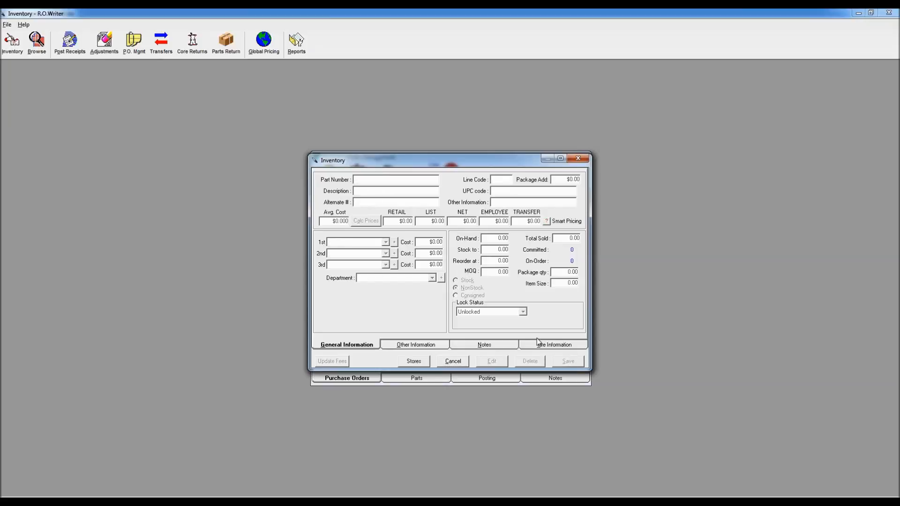
Step: Open the record of oil filter 21040 for editing with the required password, review its on-hand and reorder quantities, and close it
text(21040)
key(Return)
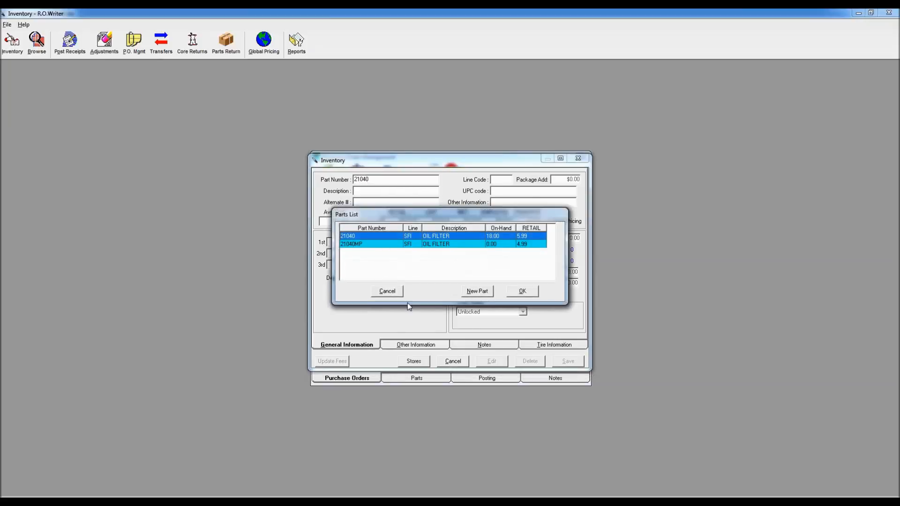
click(522, 293)
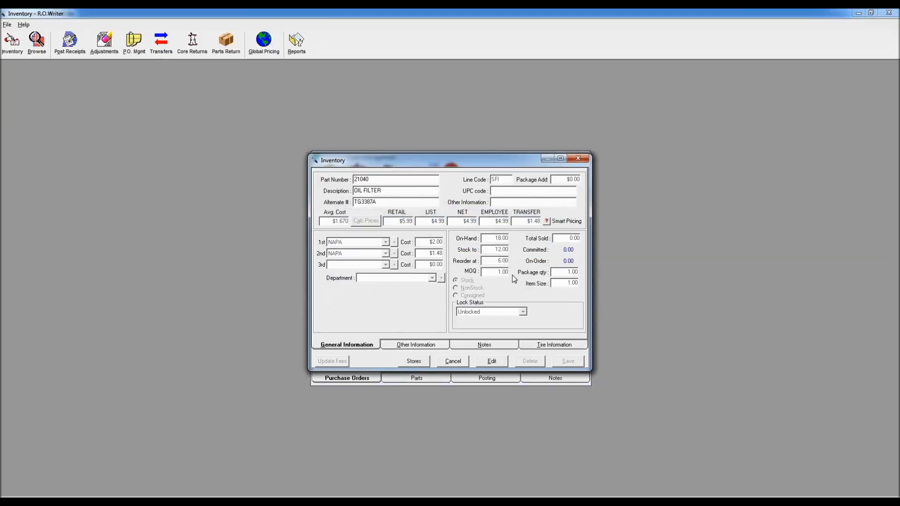
click(492, 362)
key(Return)
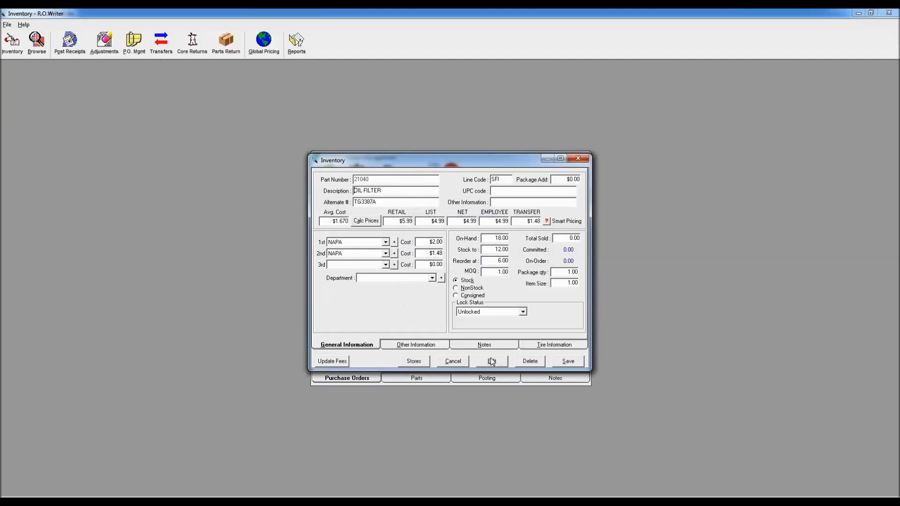
drag(497, 260, 511, 239)
click(579, 160)
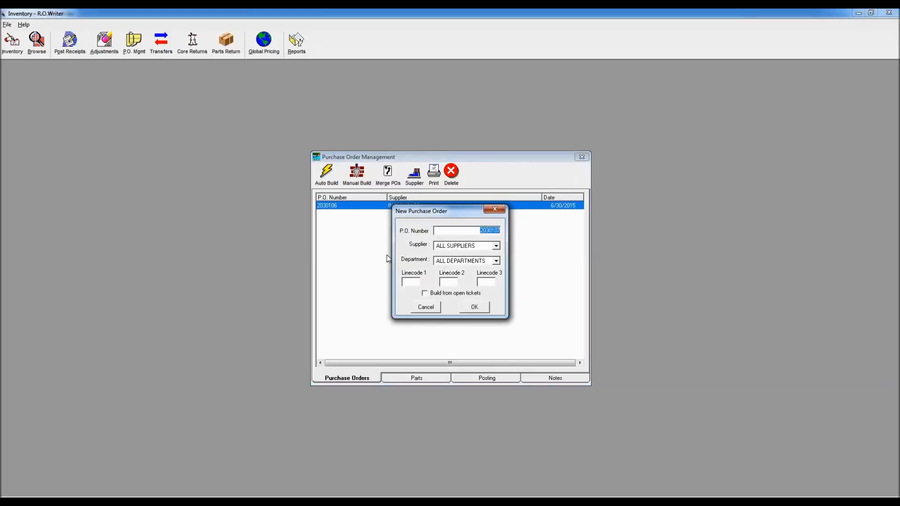
Step: Build a new purchase order for the supplier NAPA covering all departments, keeping the proposed P.O. number
click(496, 246)
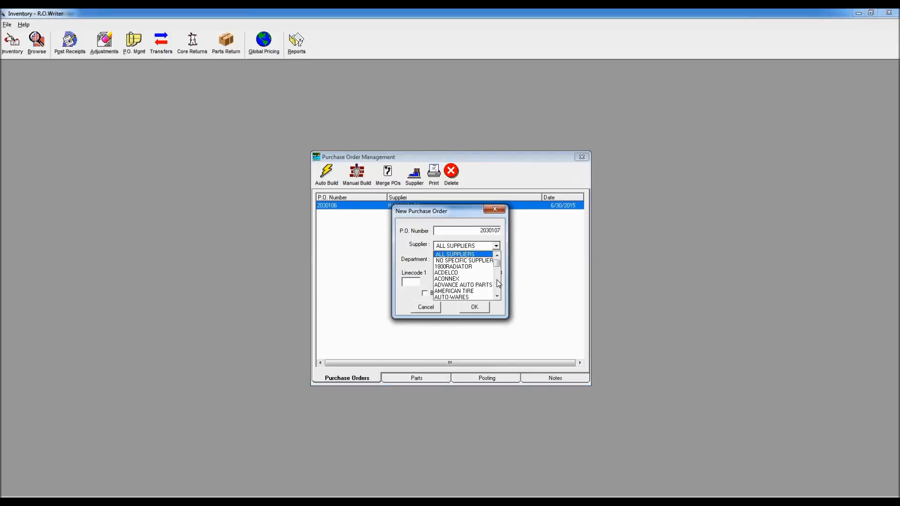
scroll(497, 283, down, 8)
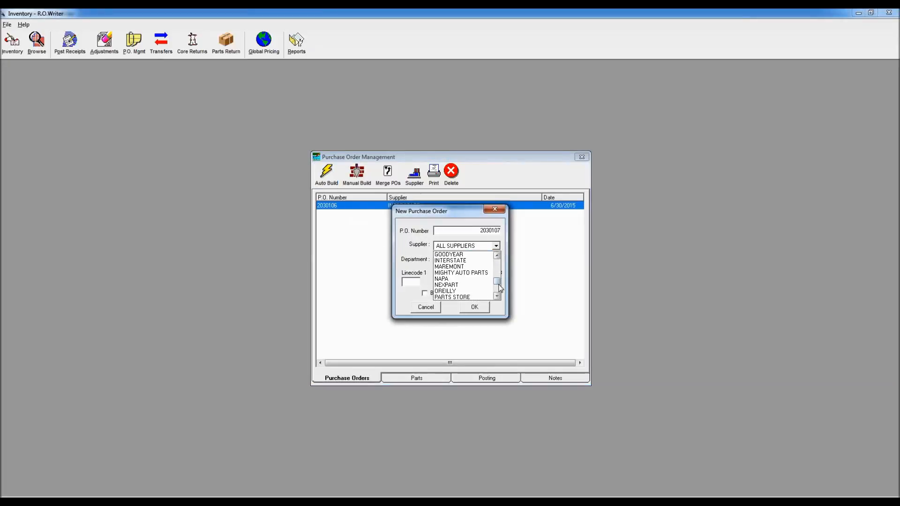
click(464, 279)
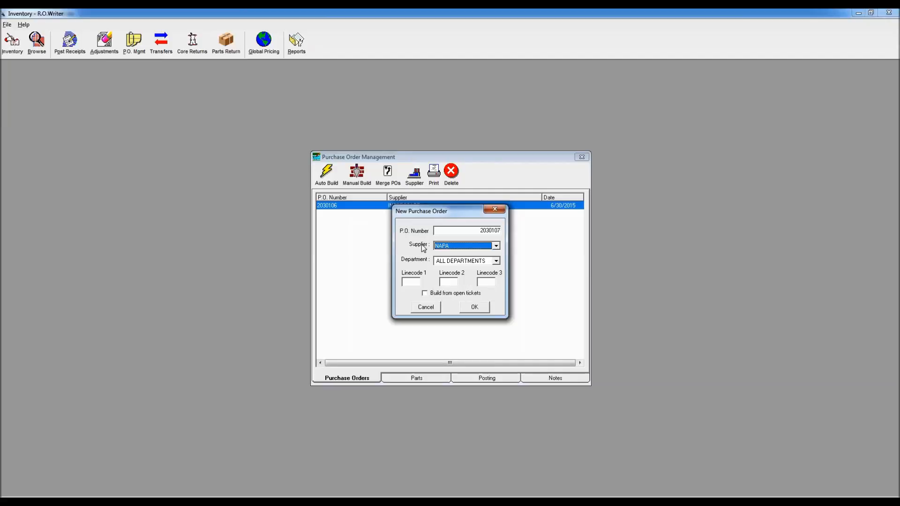
click(474, 308)
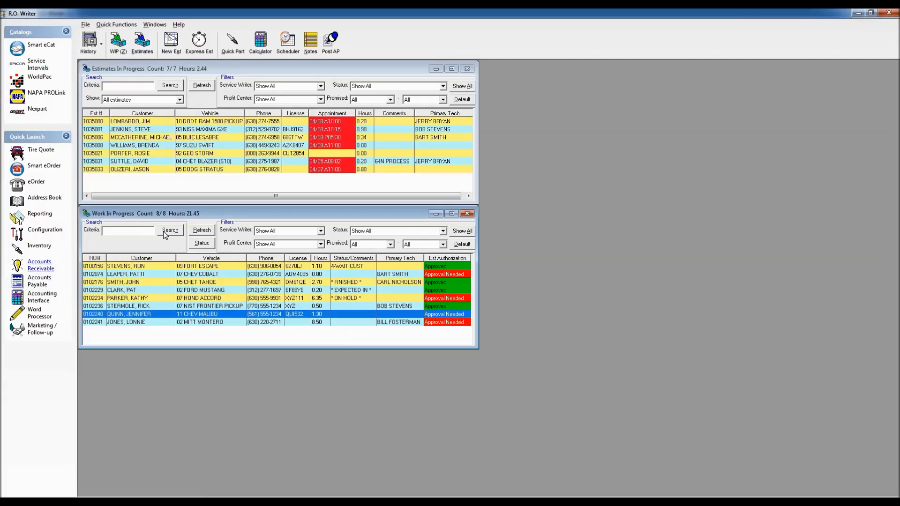
Step: Look up part 27082 in Quick Parts and open the record of 27082MP for editing, supplying the required password
click(231, 46)
text(27082)
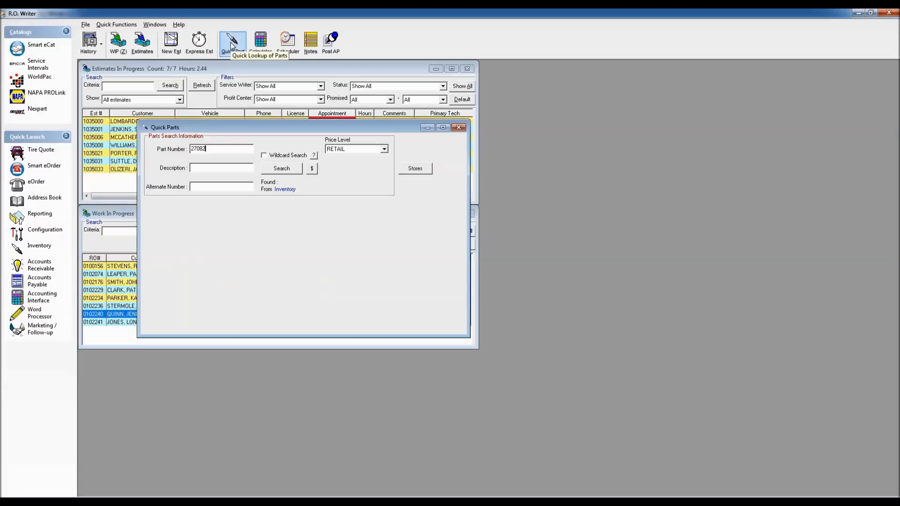
key(Return)
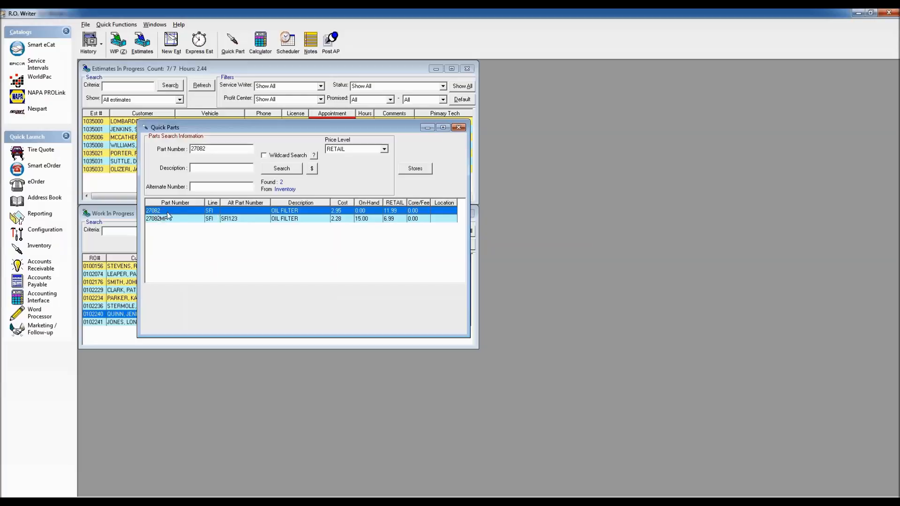
double_click(197, 219)
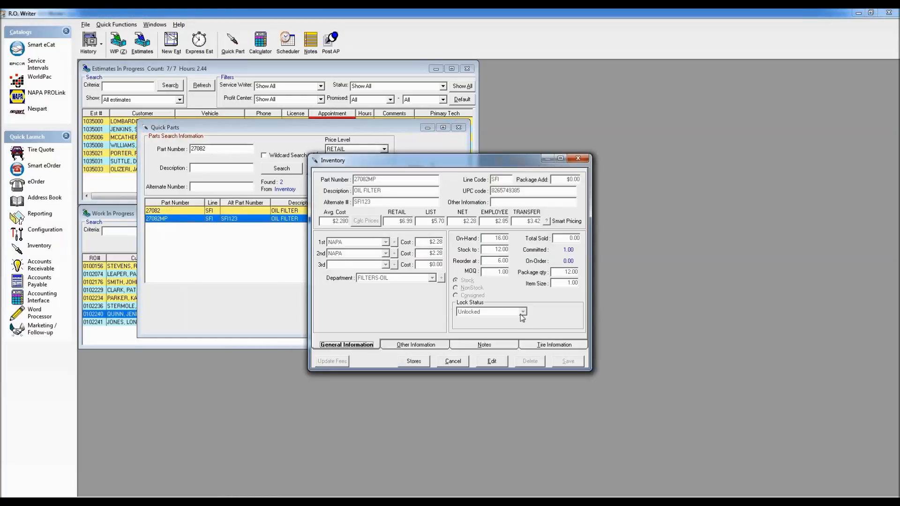
click(492, 362)
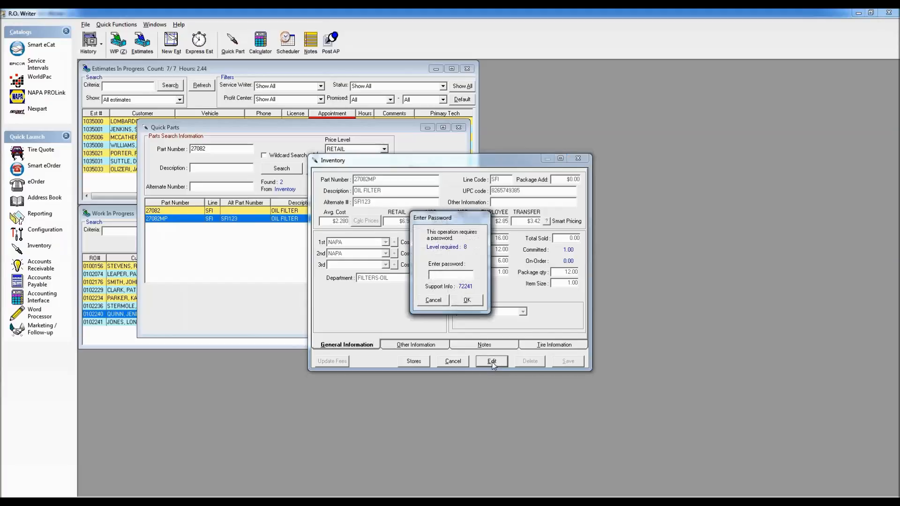
key(Return)
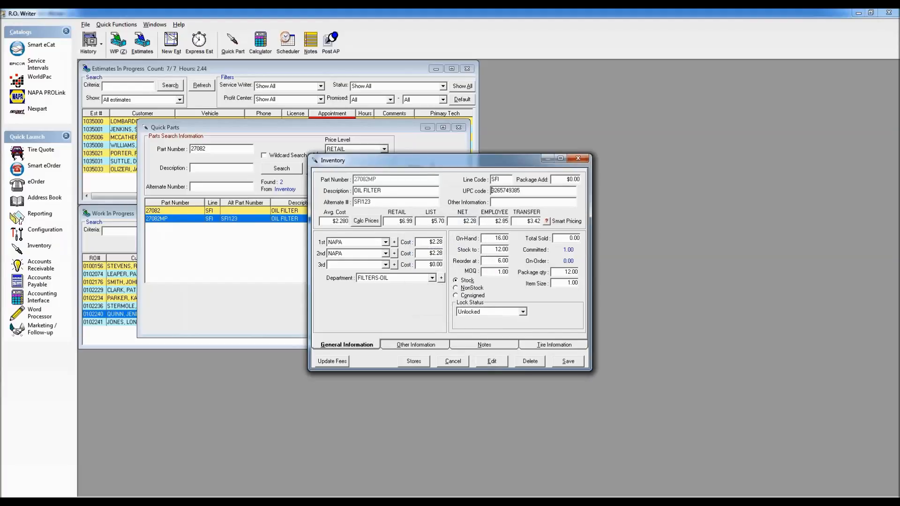
Step: Examine the on-hand, stock-to, reorder-at, minimum order and package quantity fields of oil filter 27082MP
click(492, 240)
click(505, 249)
click(488, 261)
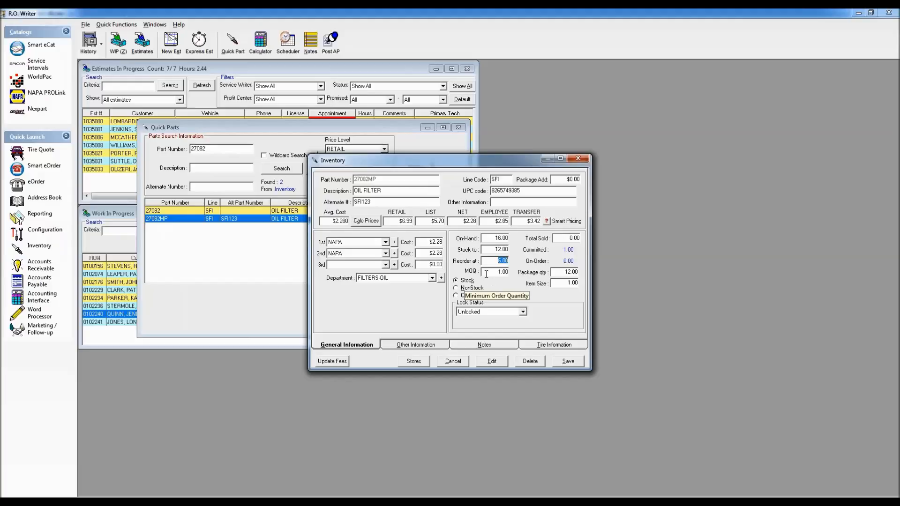
click(561, 272)
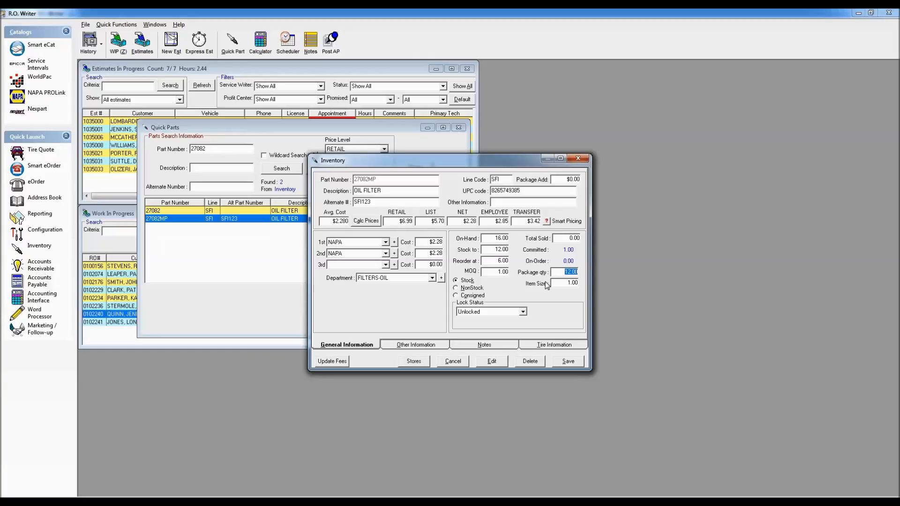
key(shift+Tab)
key(Tab)
click(503, 238)
double_click(502, 239)
double_click(498, 262)
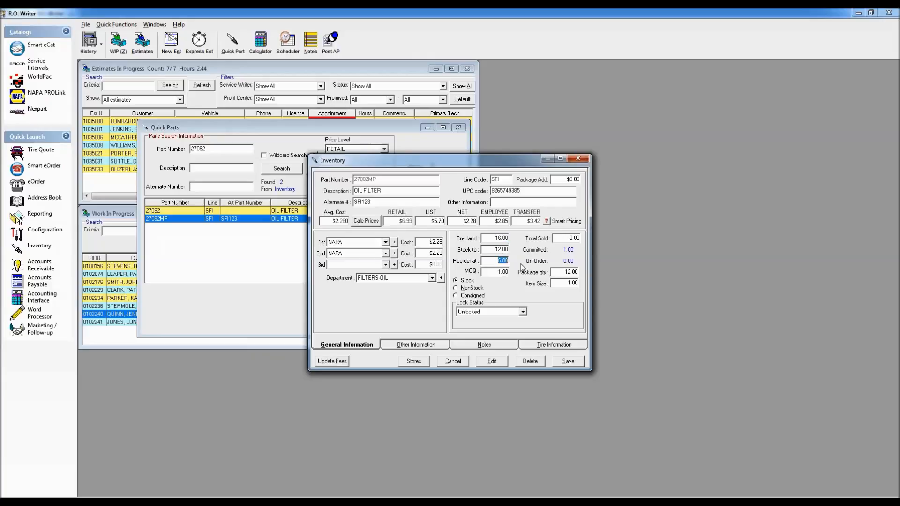
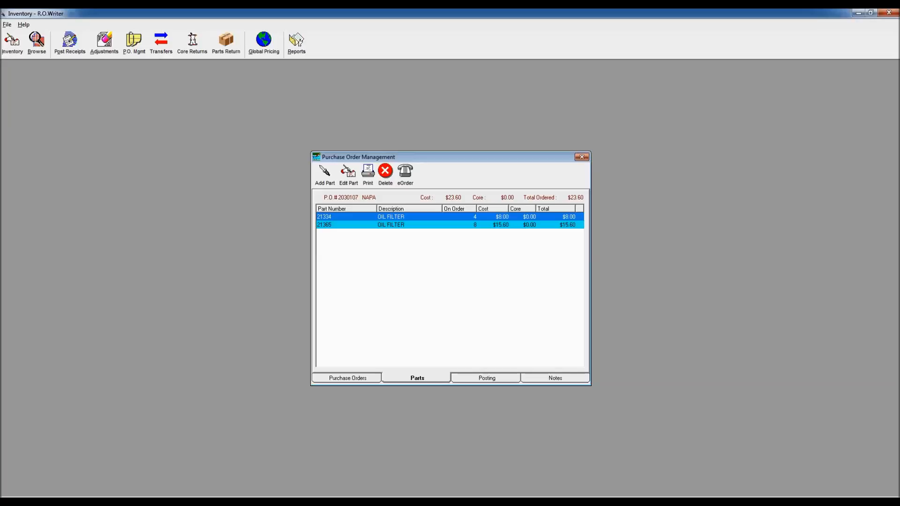
Step: Review the parts on the NAPA purchase order, check their availability through eOrder, and close the order without ordering
click(343, 379)
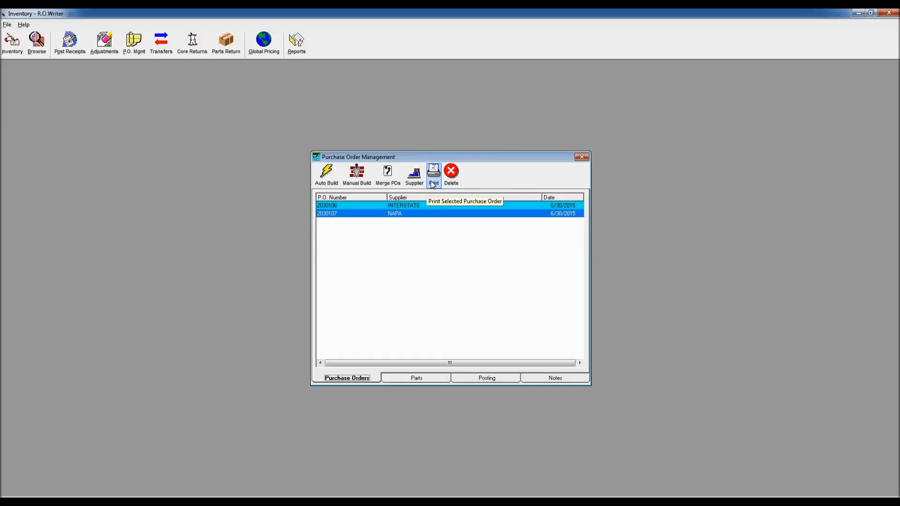
click(415, 378)
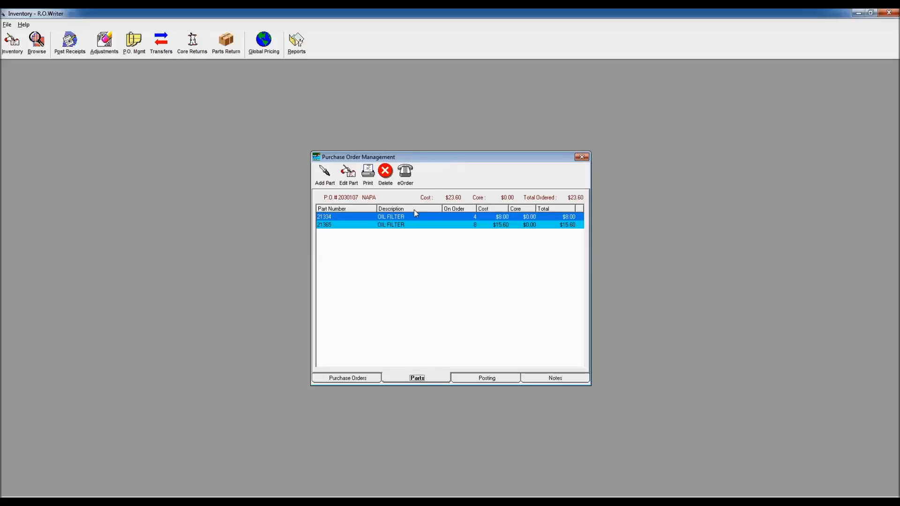
click(405, 174)
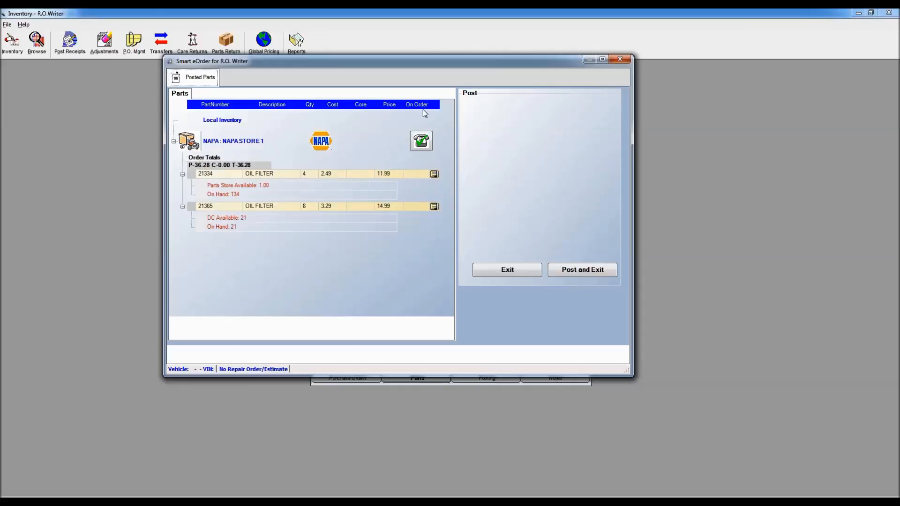
click(620, 59)
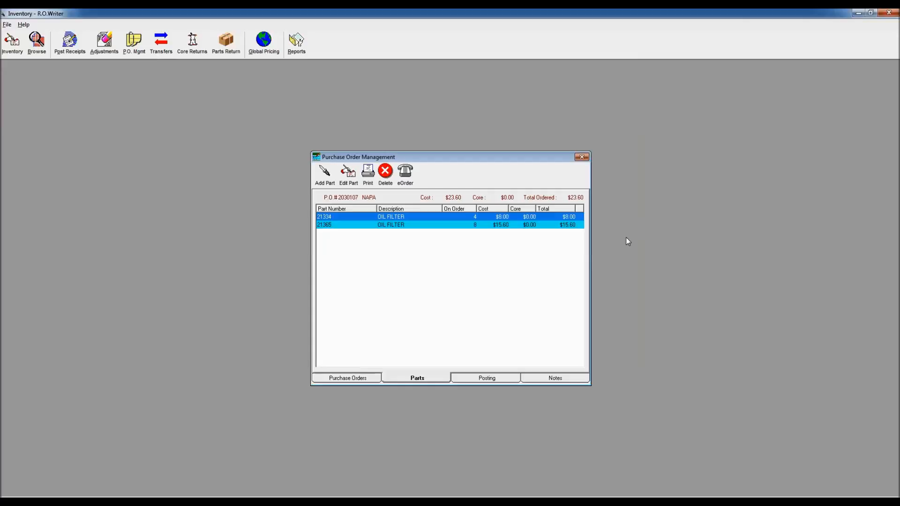
click(582, 158)
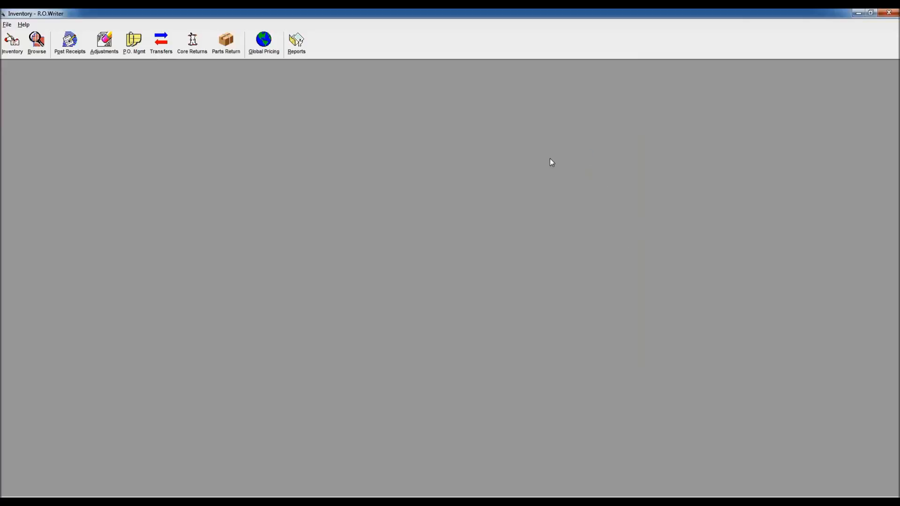
Step: Look at the Inventory Overage Report's conditions in the inventory reports and exit without printing
click(296, 51)
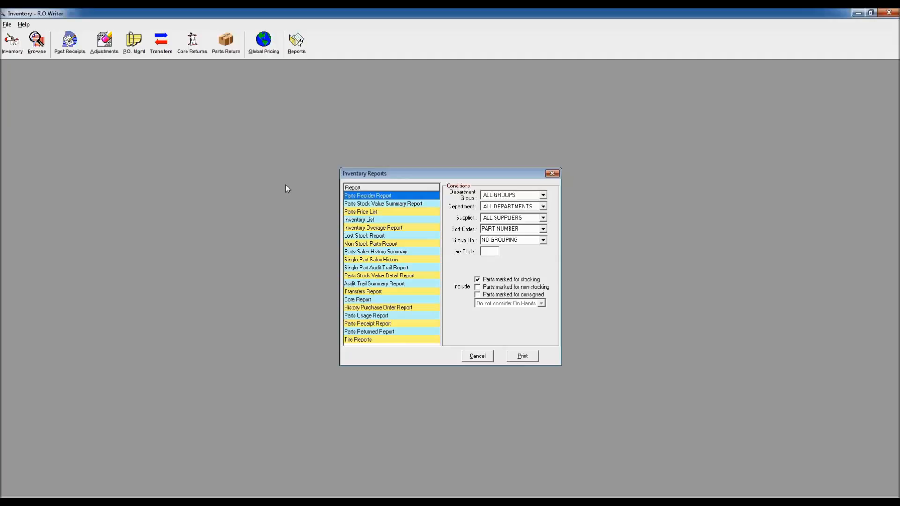
click(361, 229)
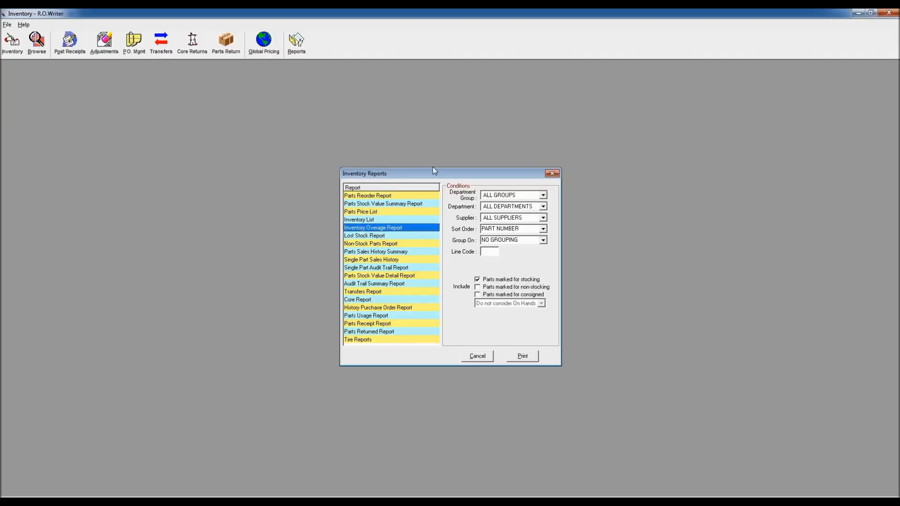
click(552, 173)
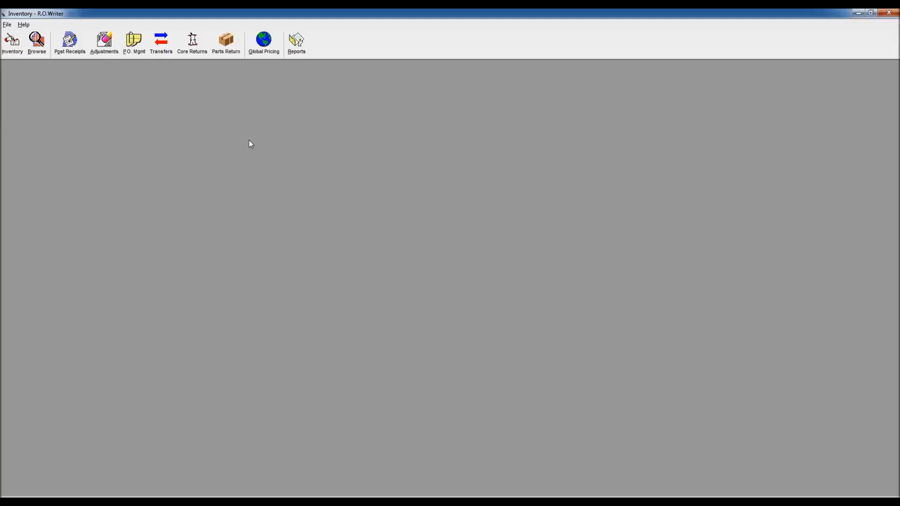
Step: Reopen the NAPA purchase order, review its parts, and bring up its lines for posting
click(133, 43)
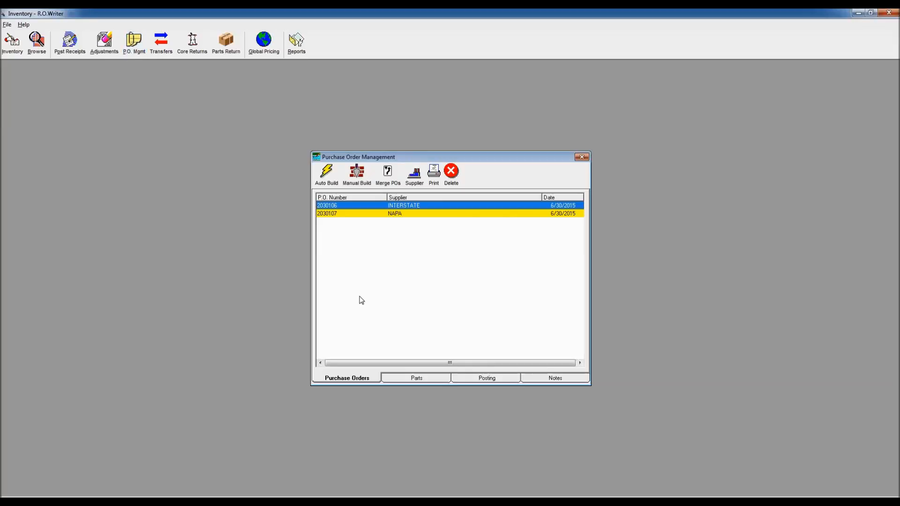
click(399, 214)
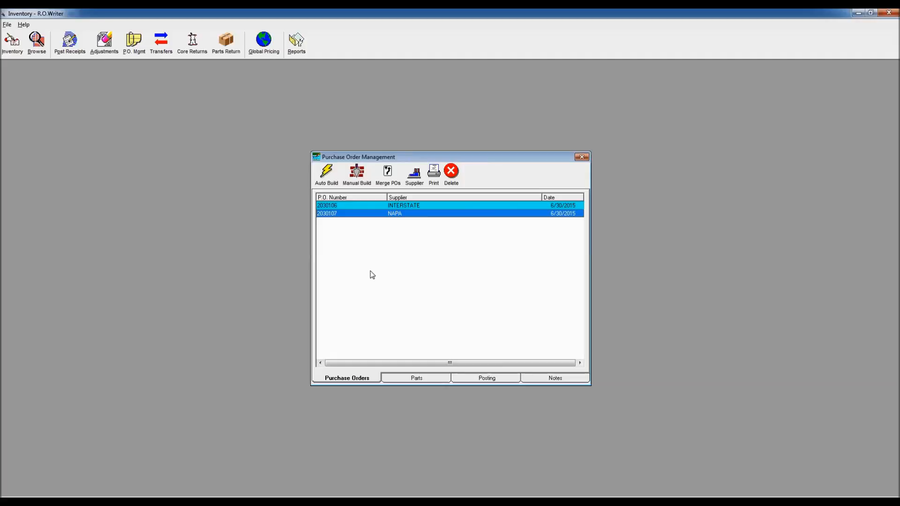
click(426, 378)
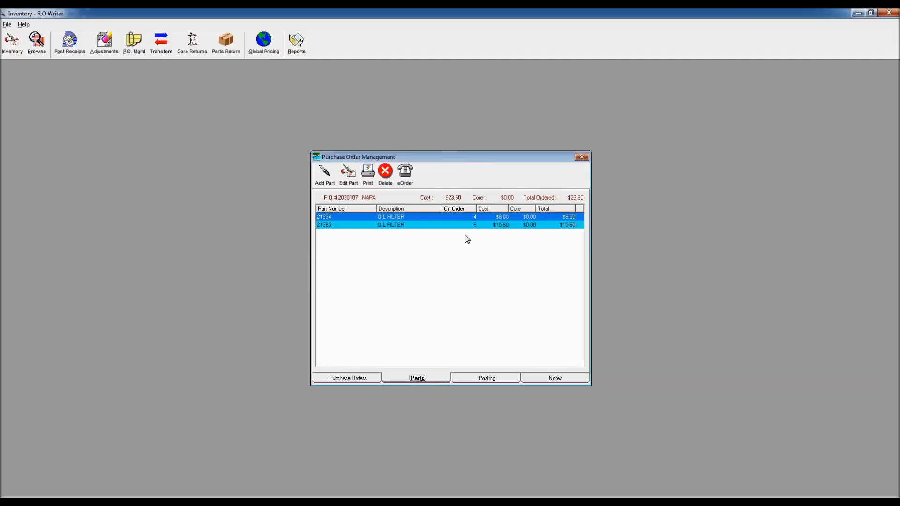
click(496, 379)
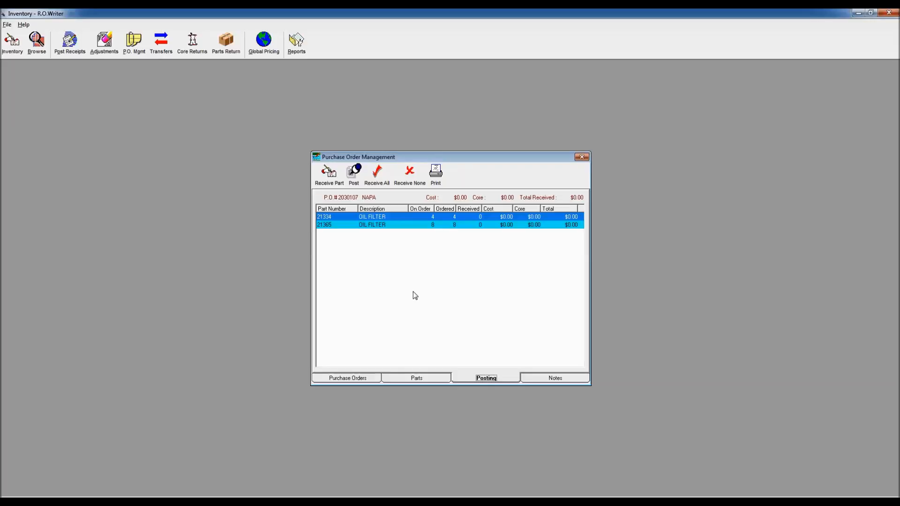
Step: Receive oil filters 21334 and 21365 individually at their full ordered quantities, and reset all lines to none received
double_click(397, 217)
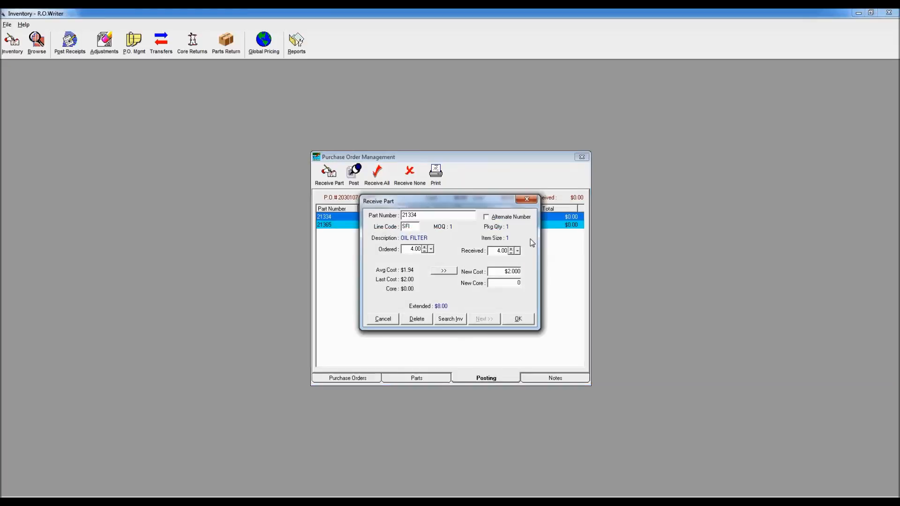
click(519, 321)
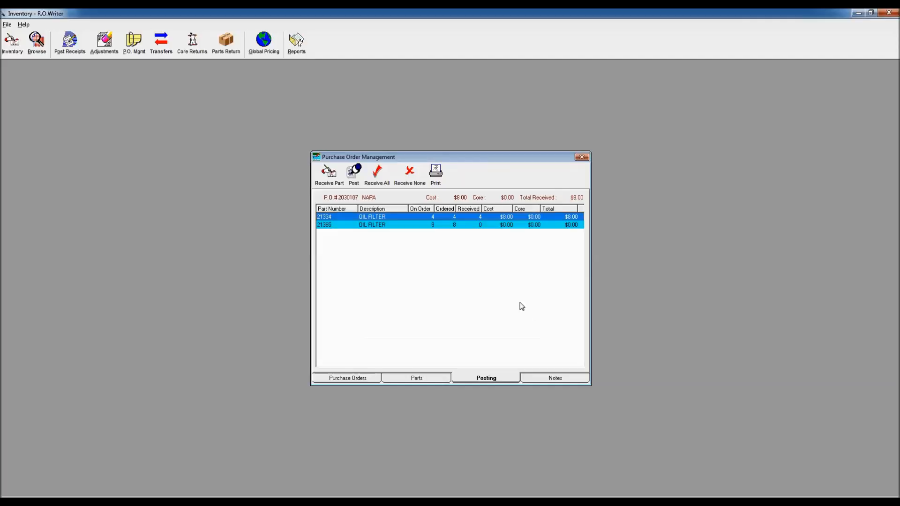
double_click(411, 224)
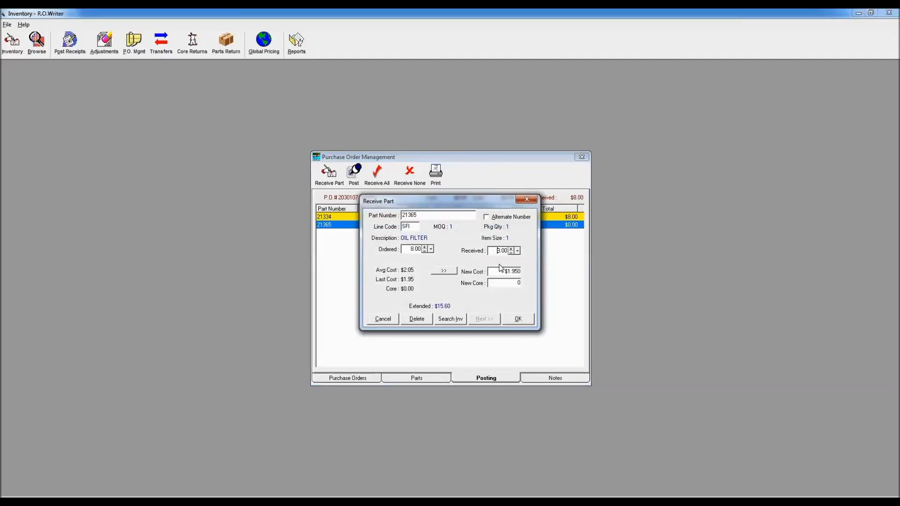
click(518, 320)
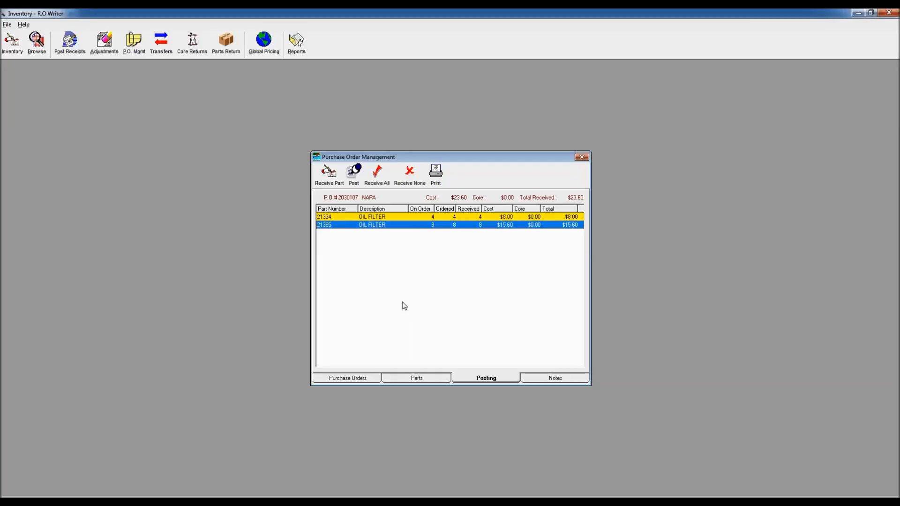
click(409, 174)
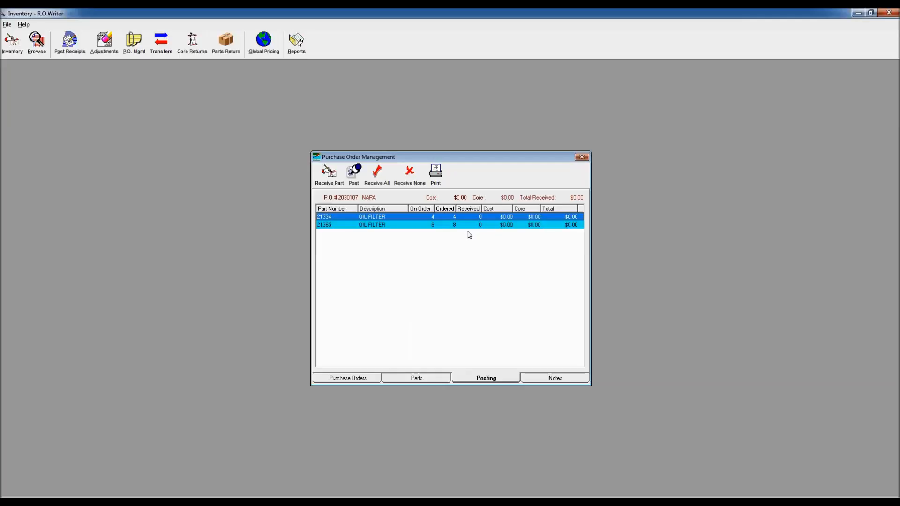
Step: Receive all parts on the order, and correct oil filter 21365 to 4 received at a new cost of $2.10
click(375, 172)
double_click(412, 223)
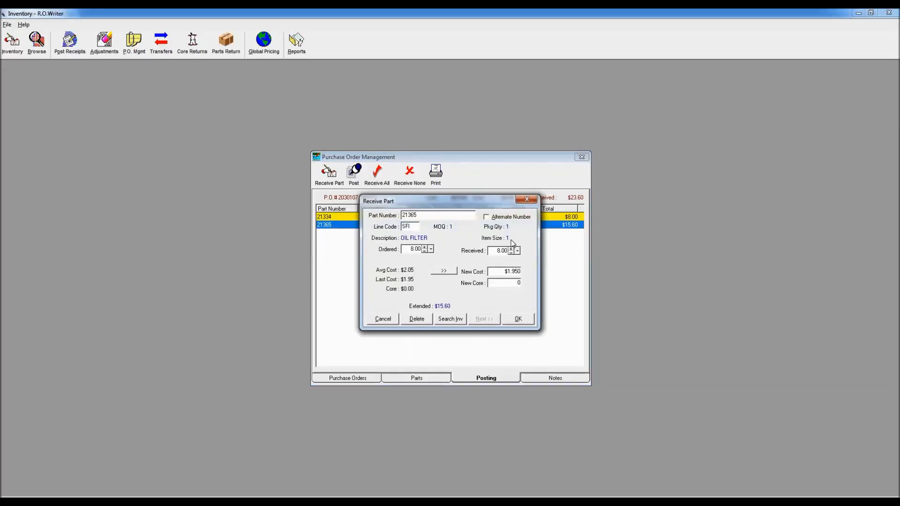
drag(496, 253, 532, 251)
text(4)
drag(518, 271, 504, 271)
text(21)
key(BackSpace)
click(523, 319)
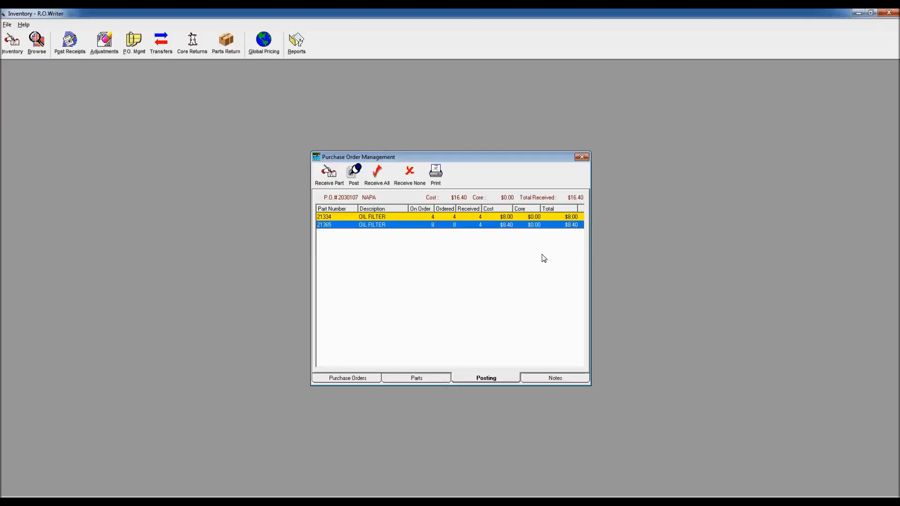
Step: Post the NAPA purchase order under invoice NAP345 without printing, and create a new P.O. for the parts not received
click(354, 176)
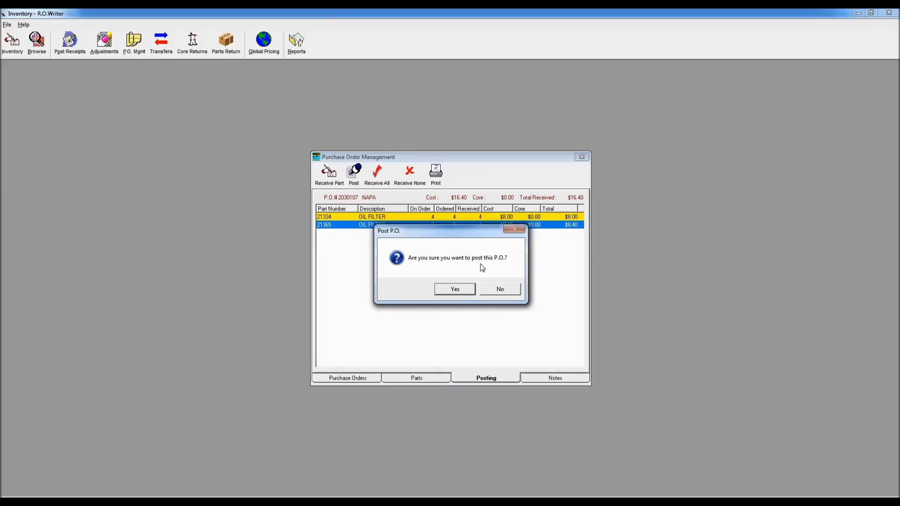
click(455, 289)
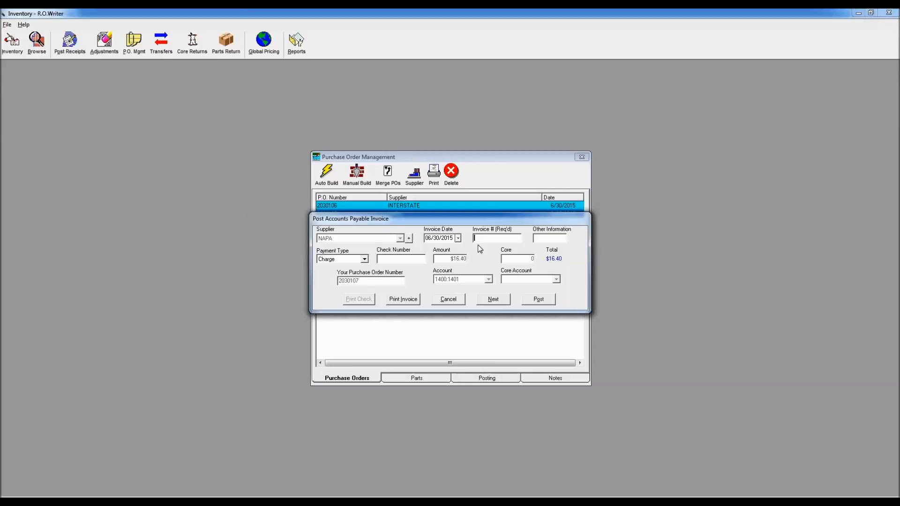
text(NAP345)
click(538, 304)
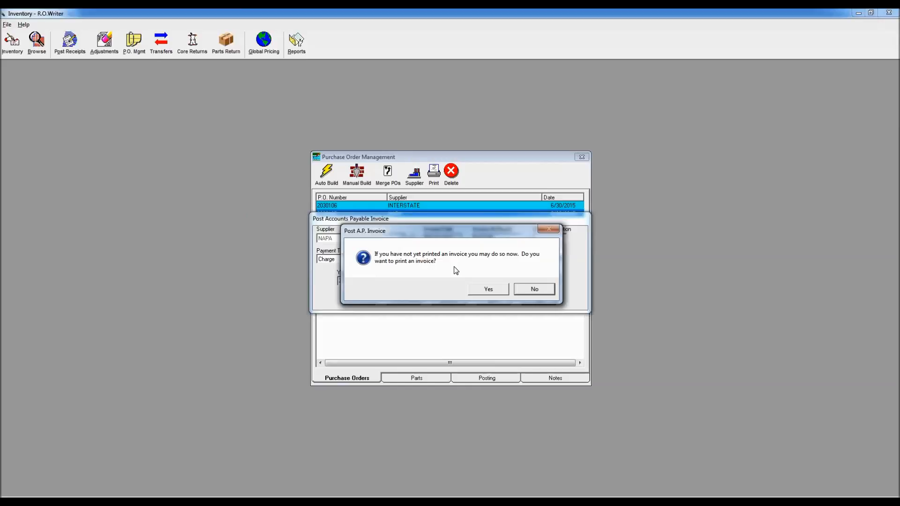
click(535, 289)
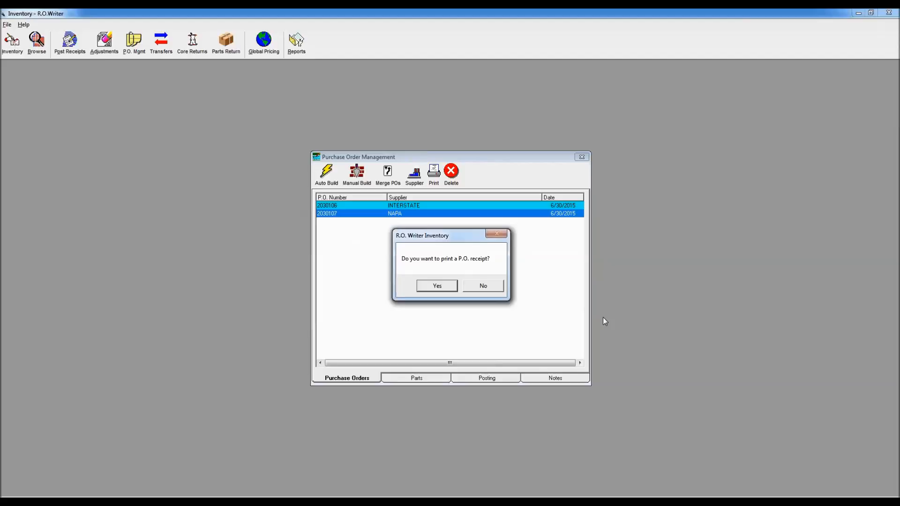
click(483, 286)
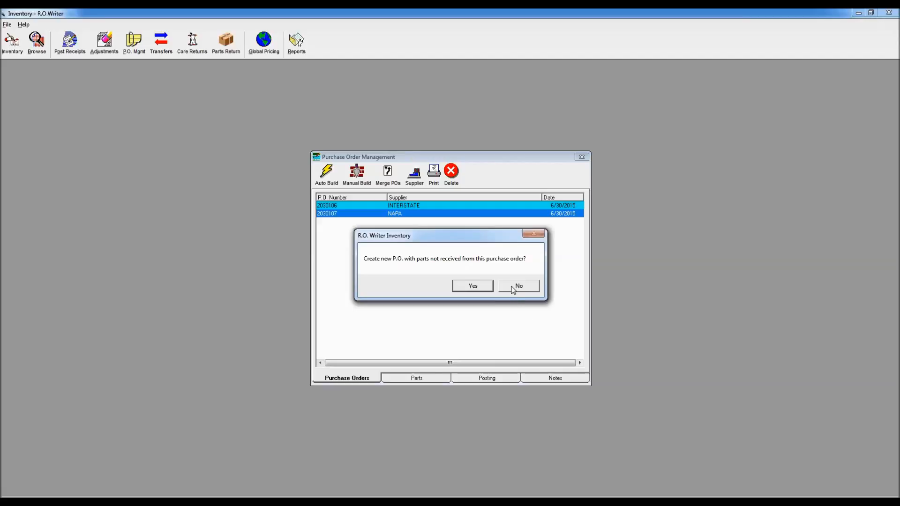
click(472, 288)
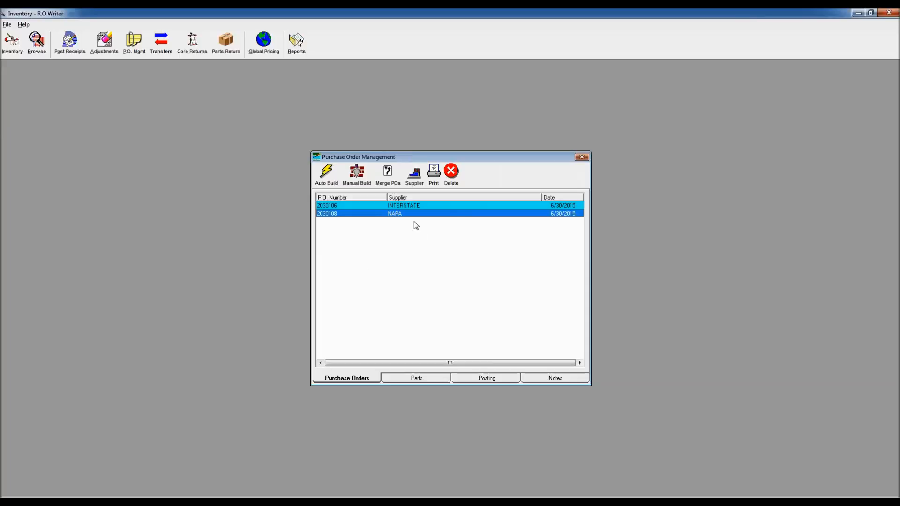
Step: Delete the new NAPA purchase order and close purchase order management
click(451, 171)
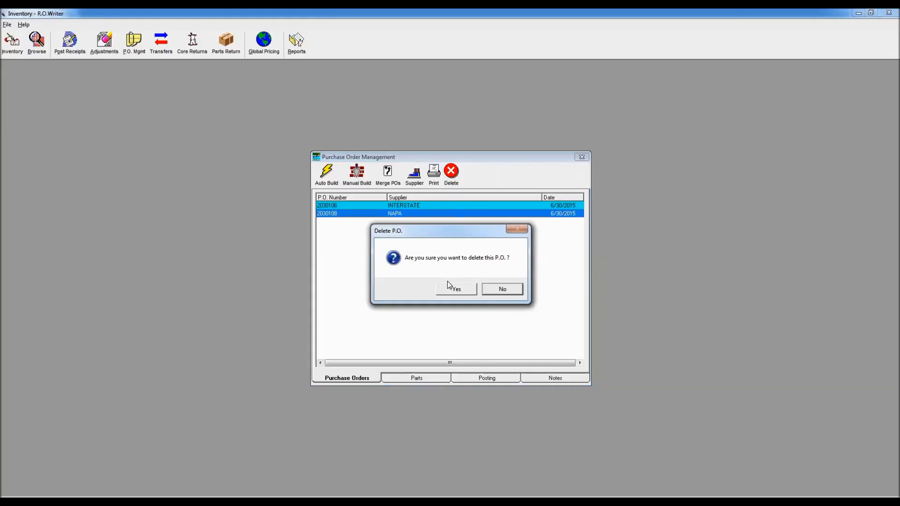
click(458, 289)
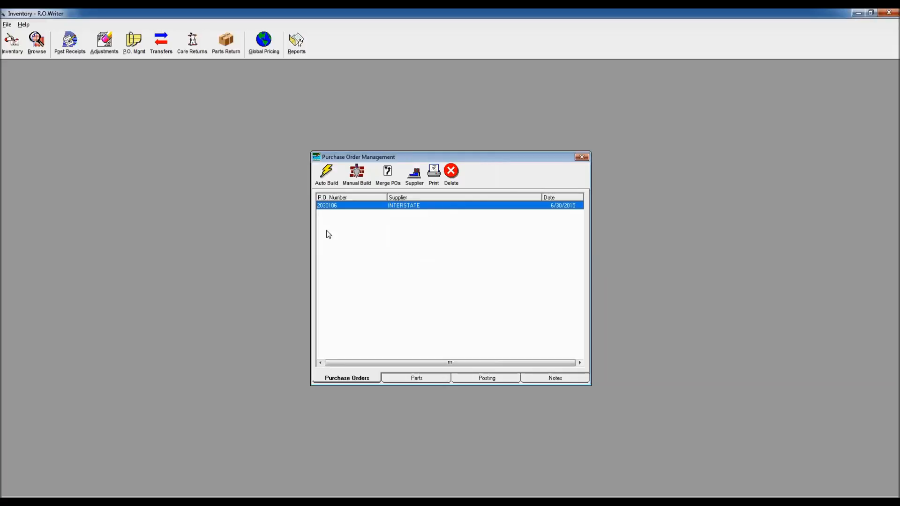
click(582, 157)
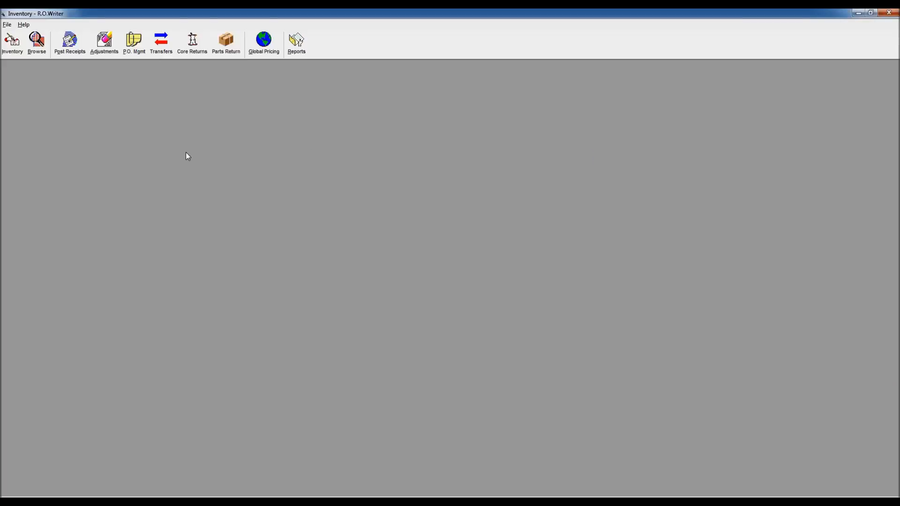
Step: Create an inbound parts transfer from RIVERSIDE, keeping the proposed P.O. number
click(161, 41)
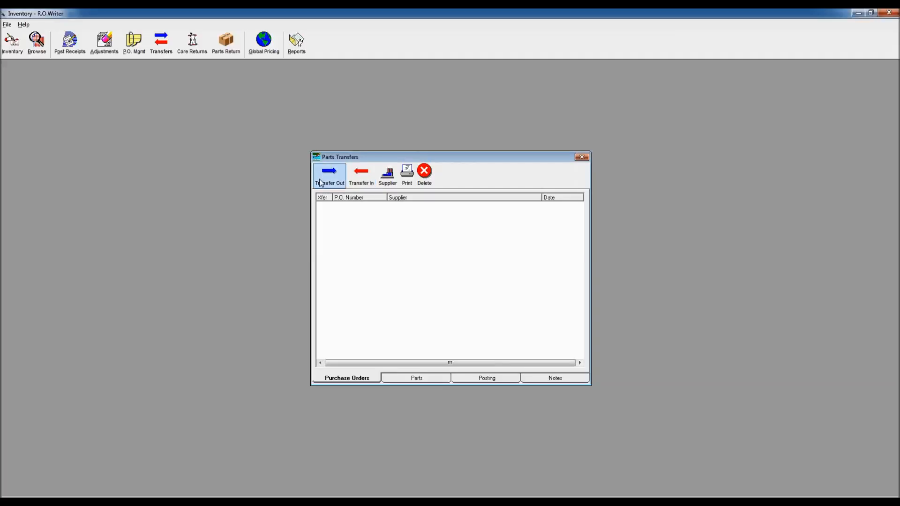
click(362, 178)
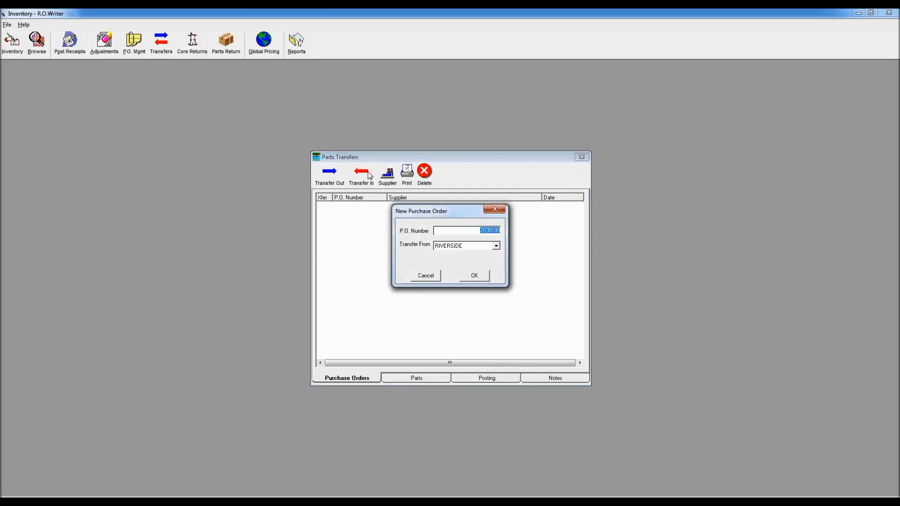
click(495, 247)
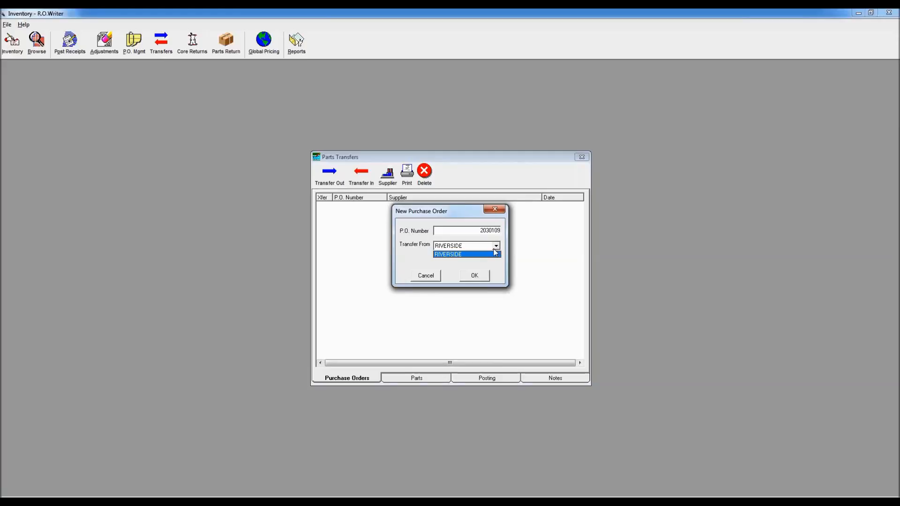
click(498, 253)
click(474, 276)
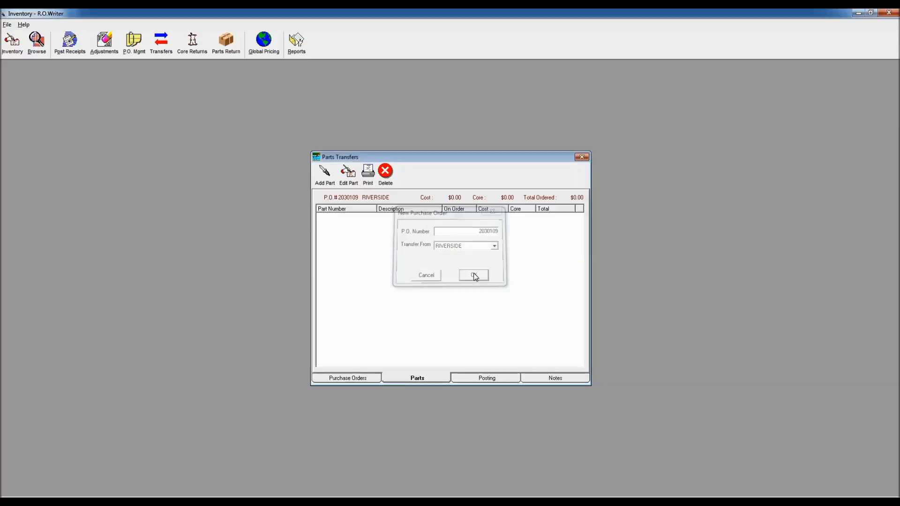
Step: Start a new part line on the RIVERSIDE transfer and look up part number HANK1010338
click(324, 174)
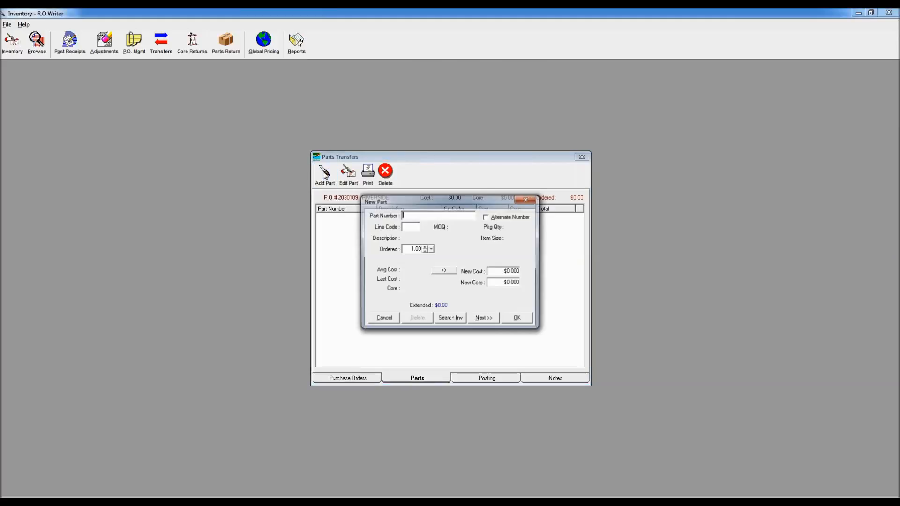
text(HANK)
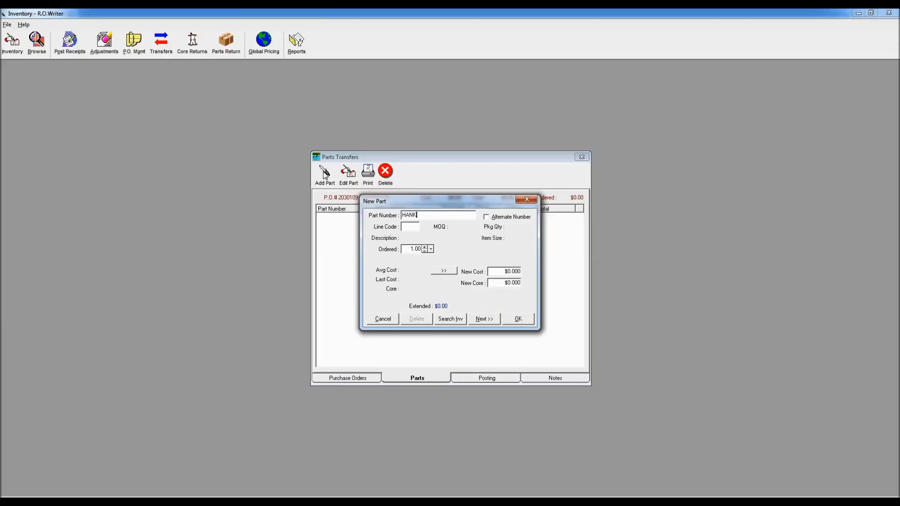
text(1010338)
key(Return)
key(Return)
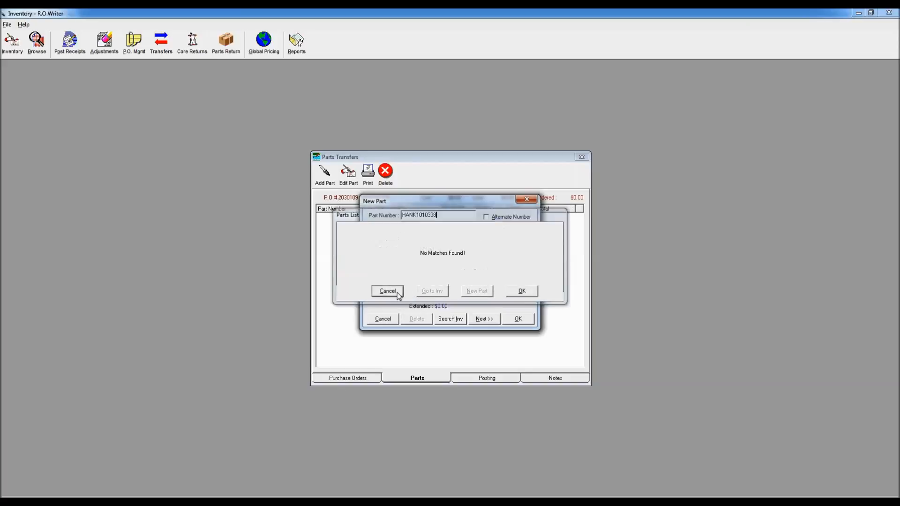
key(Tab)
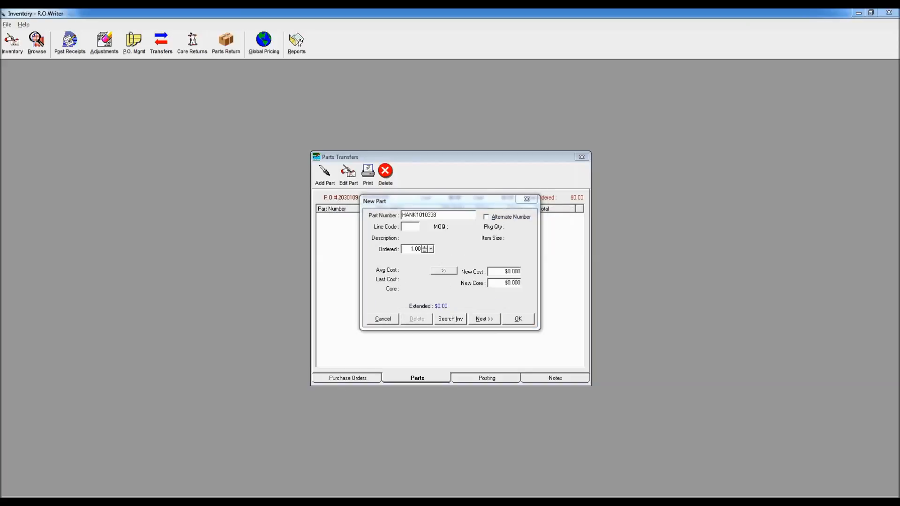
Step: Correct the part number to HANK1010383, accept the matching OPTIMO H426 part and add it with 4 ordered
click(442, 216)
key(BackSpace)
text(83)
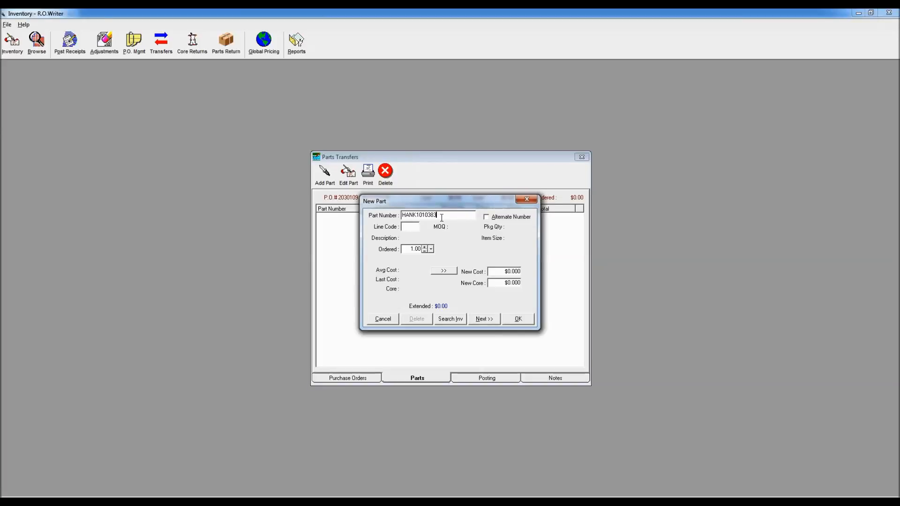
key(Tab)
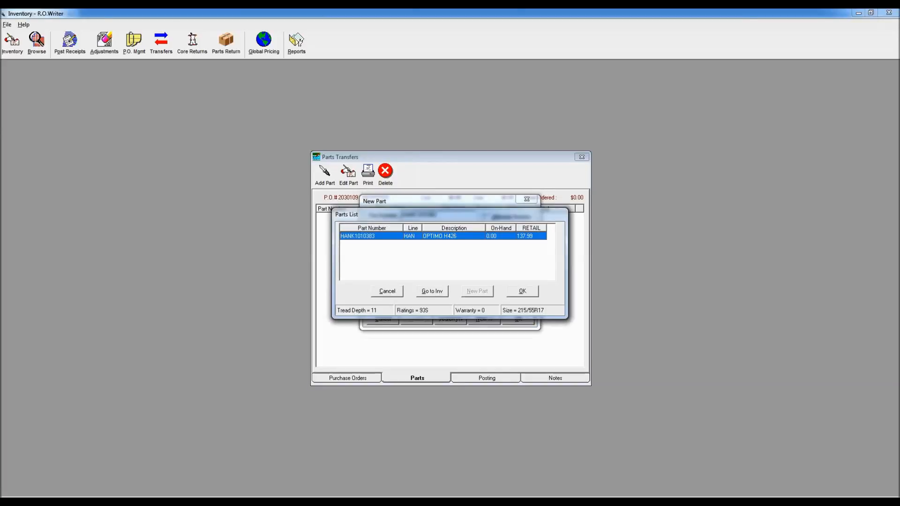
click(522, 291)
text(4)
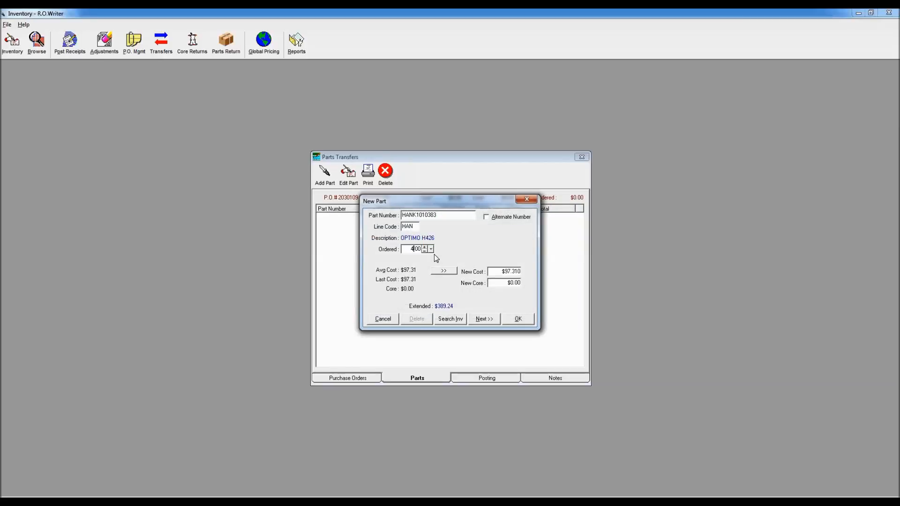
click(518, 319)
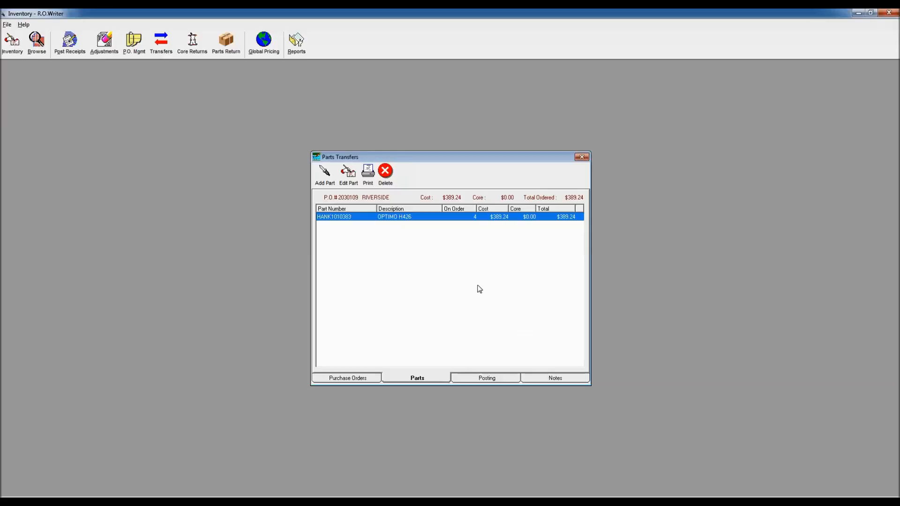
Step: Receive all parts on the RIVERSIDE transfer and close the parts transfers
click(501, 378)
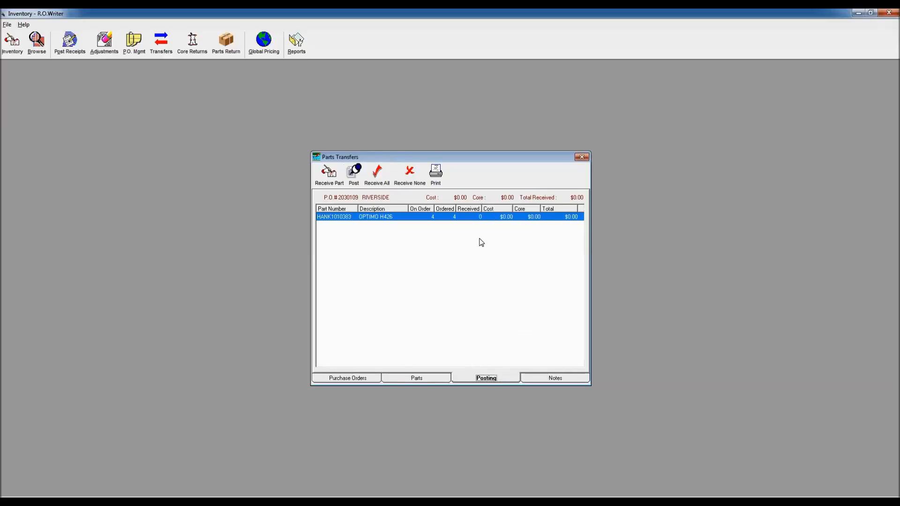
click(376, 182)
click(581, 157)
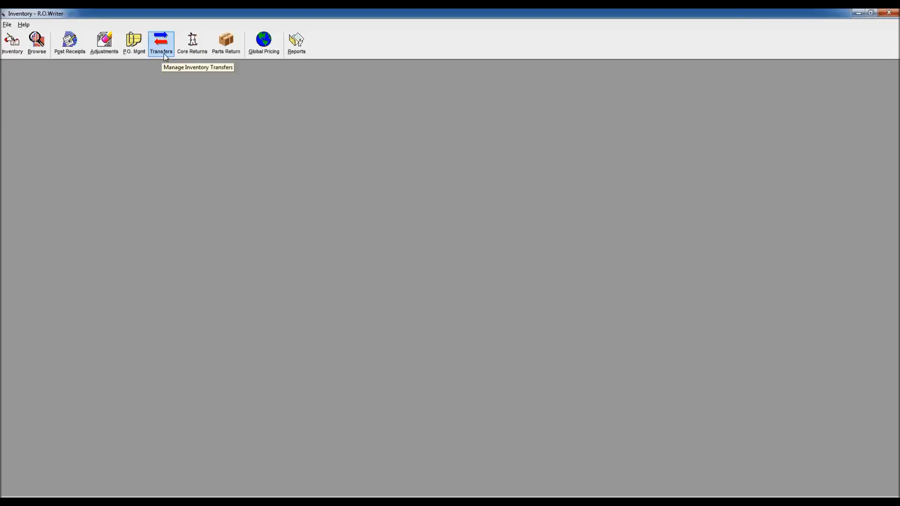
Step: View the Transfers Report and History Purchase Order Report options in the inventory reports, and close the reports
click(297, 40)
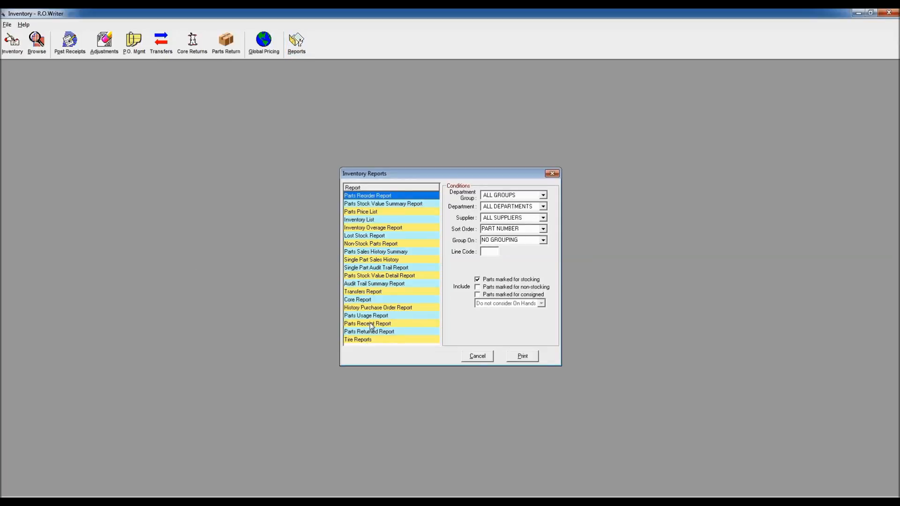
click(378, 293)
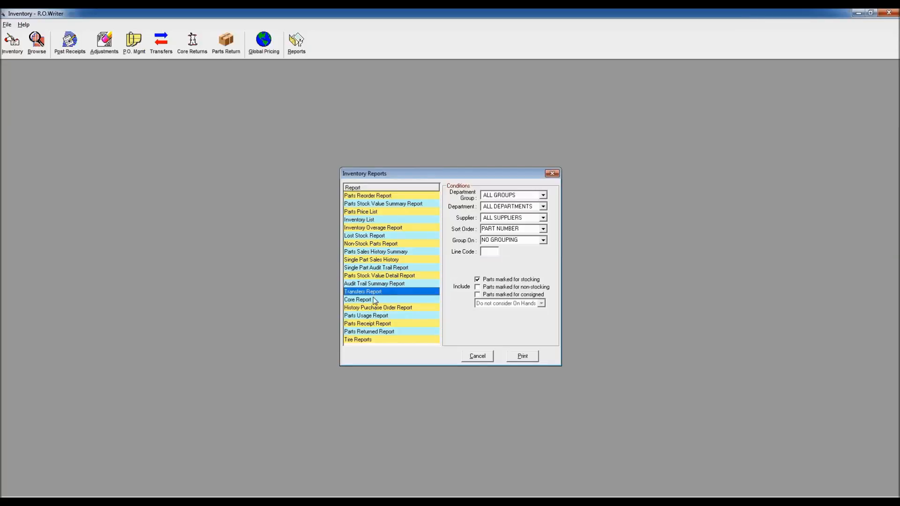
click(381, 309)
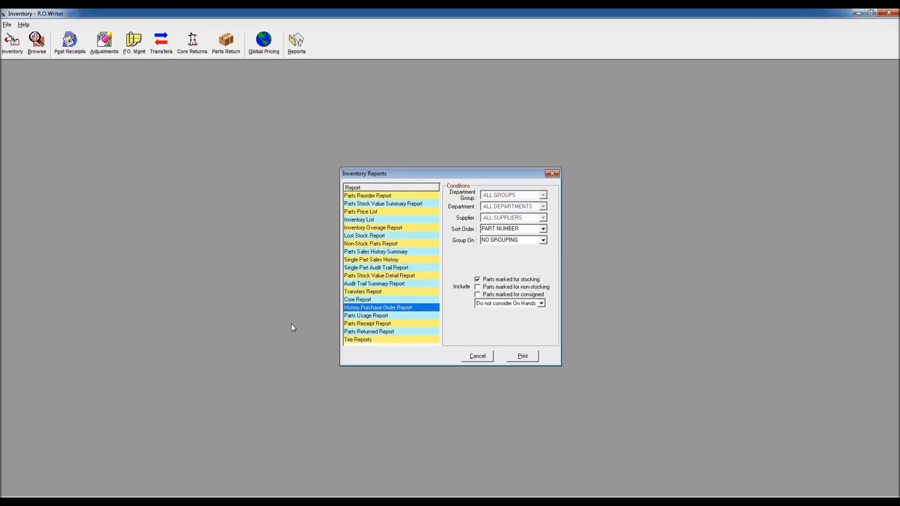
click(548, 173)
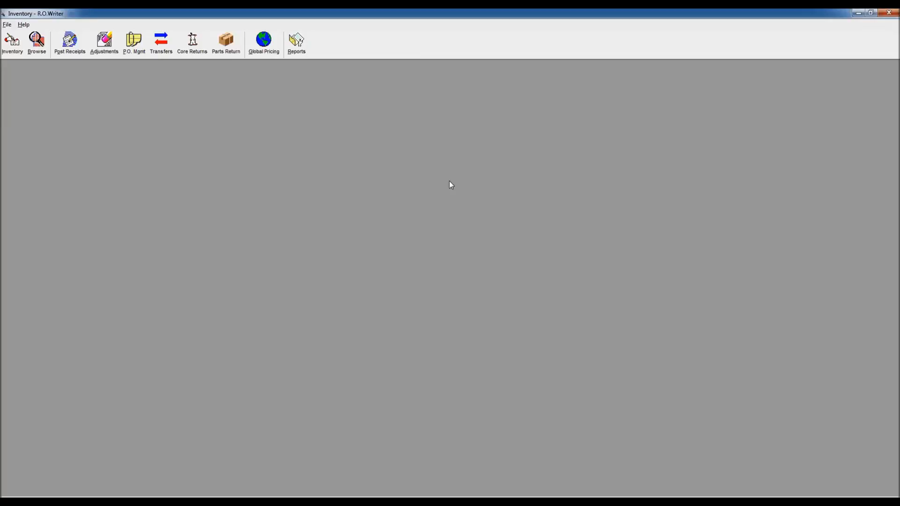
Step: Open the inventory browse list, enter the required password, and reposition the list near the workspace's upper corner
click(37, 43)
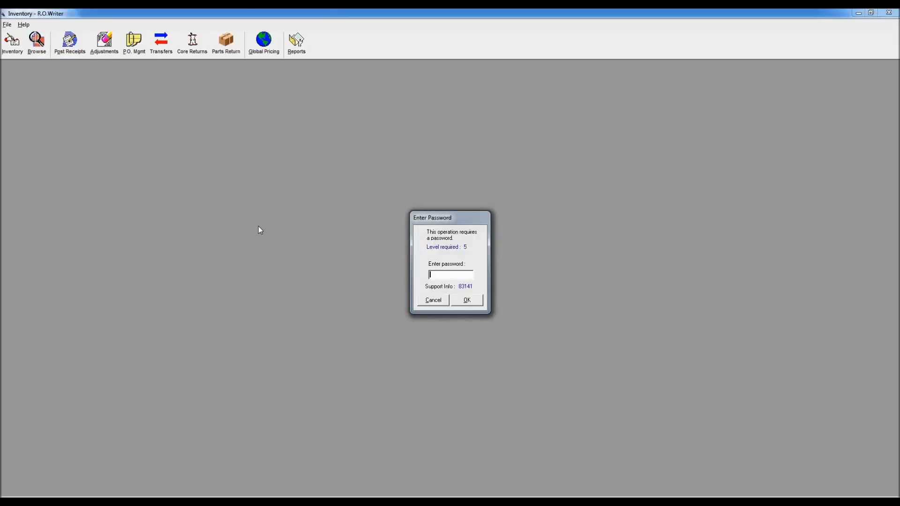
key(Escape)
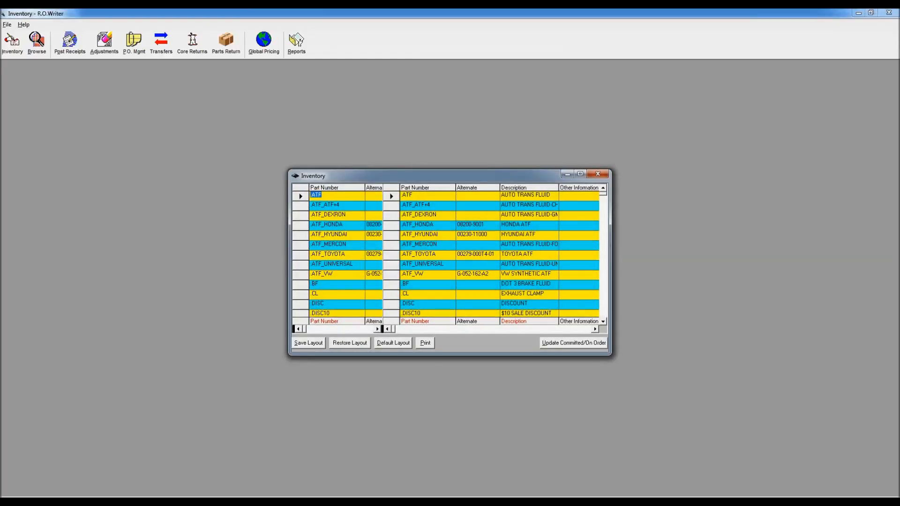
drag(325, 177, 129, 98)
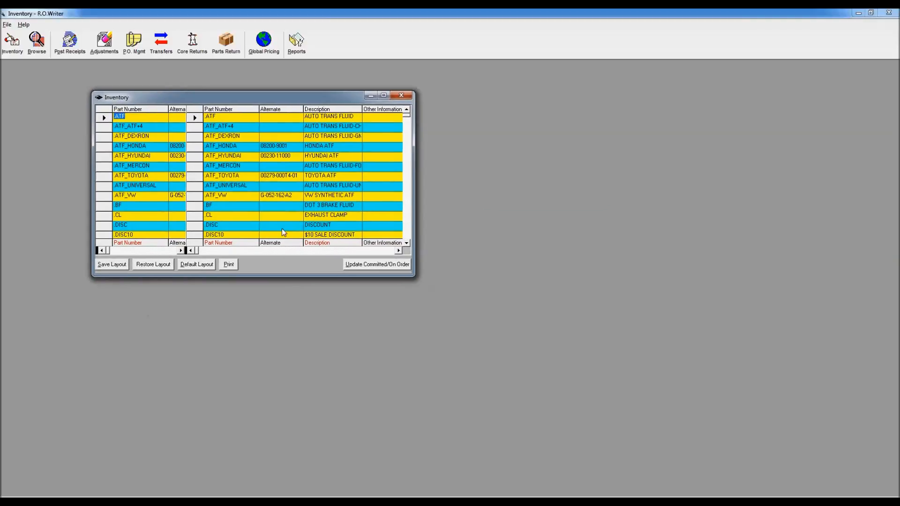
Step: Filter the inventory list by department to show only the OF oil filter parts
click(367, 252)
click(367, 252)
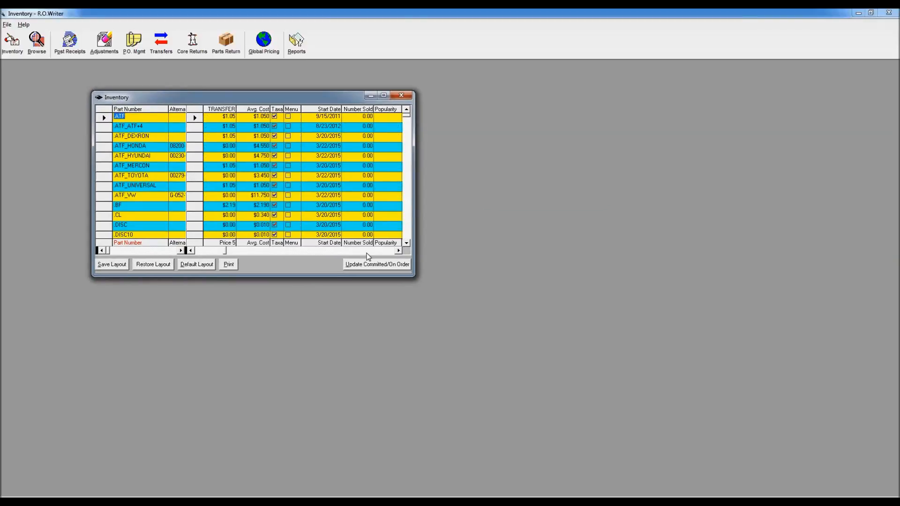
click(367, 254)
click(367, 253)
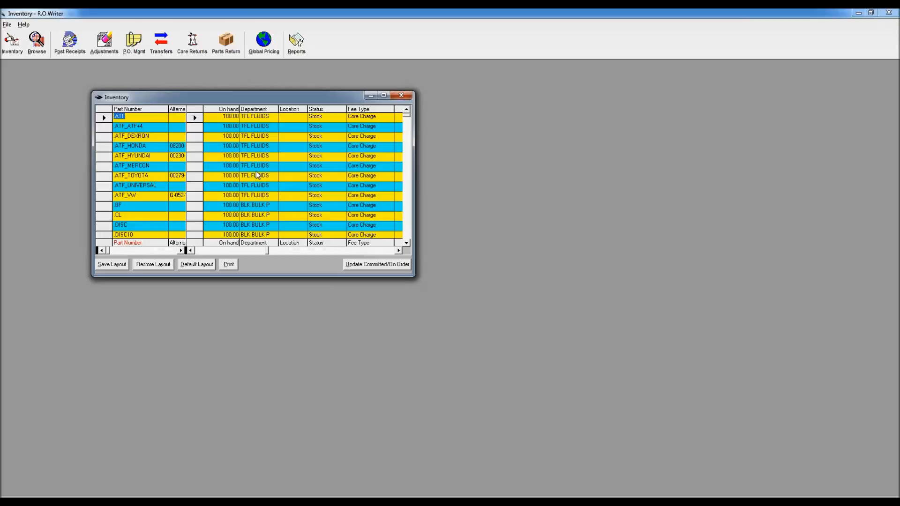
right_click(256, 109)
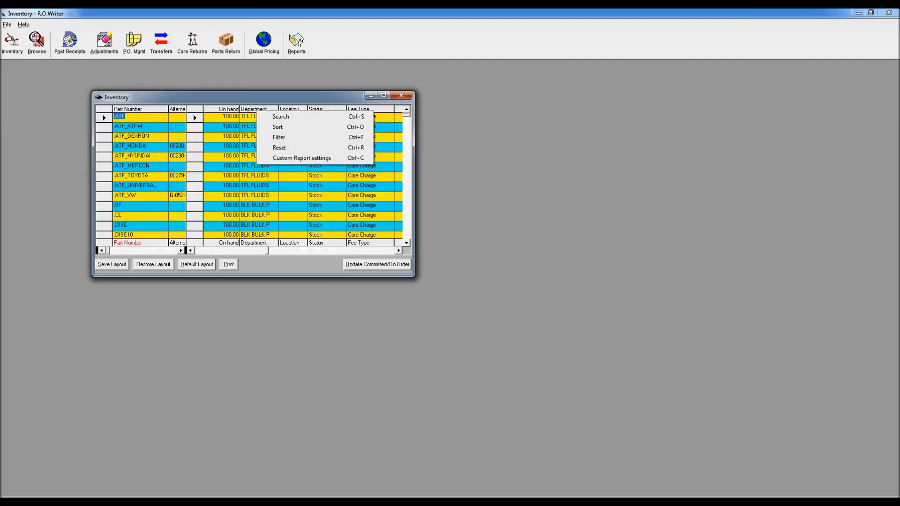
click(279, 139)
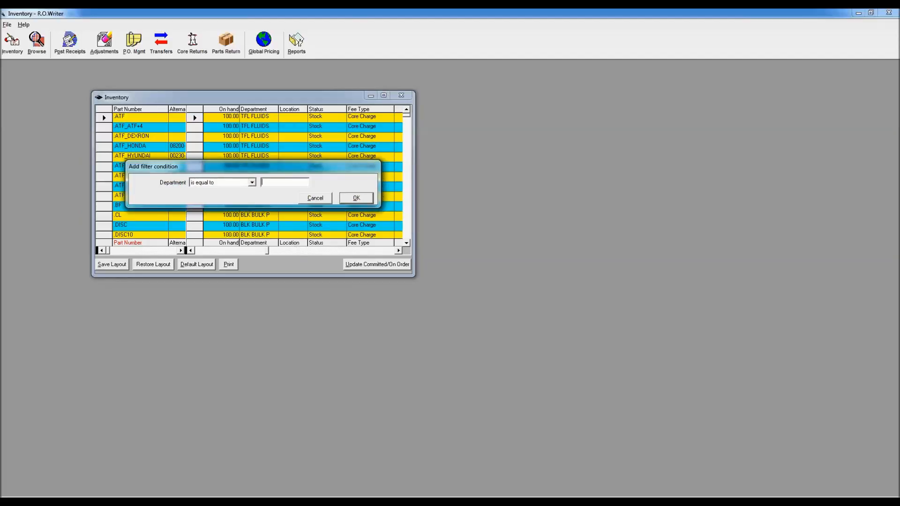
text(of)
click(365, 199)
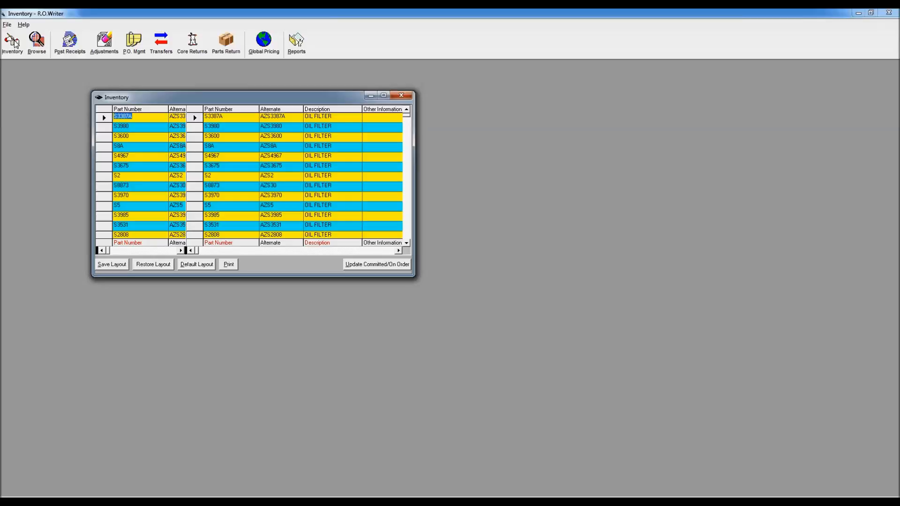
Step: Set the RETAIL price of oil filters S3387A, S3980 and S3600 to 7.99
click(367, 252)
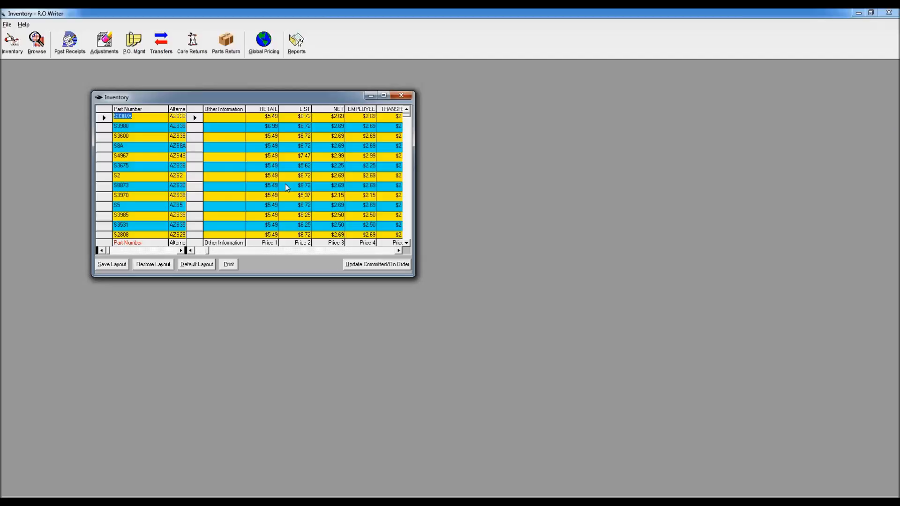
click(271, 117)
text(7.95)
key(Down)
text(7.99)
key(Down)
text(7.99)
key(Down)
Step: Set oil filter S3387A to reorder at 3 and stock to 6
click(381, 250)
click(380, 252)
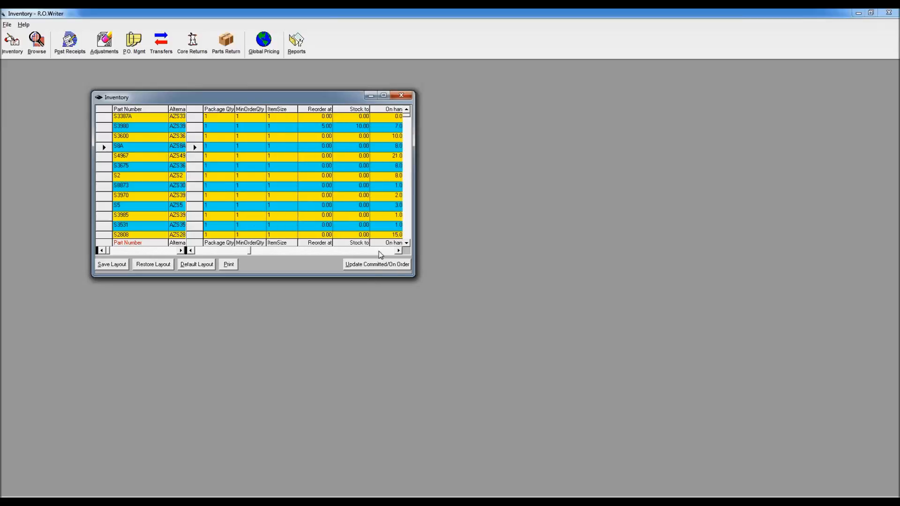
click(398, 251)
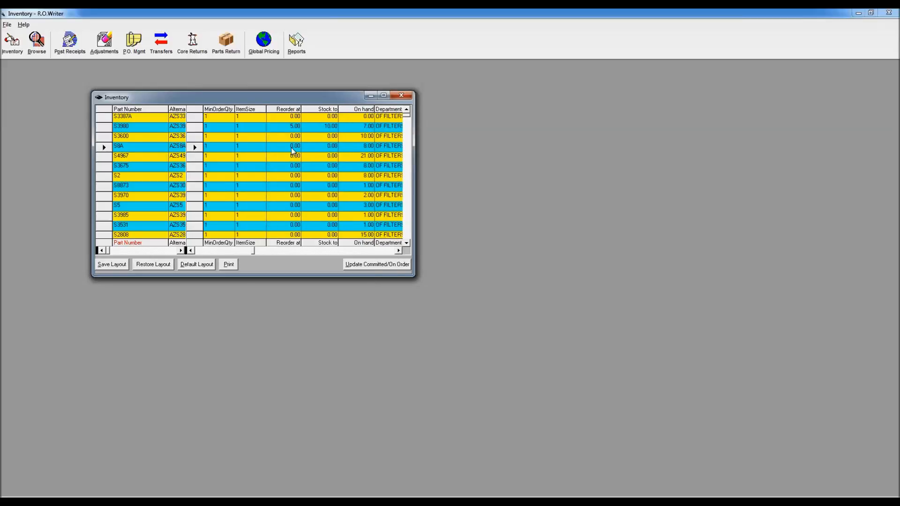
click(329, 117)
text(6.00)
key(shift+Tab)
text(30)
Step: Set oil filter S3600 to reorder at 2 and stock to 4
click(332, 136)
text(4)
click(295, 137)
text(2)
click(368, 137)
click(398, 139)
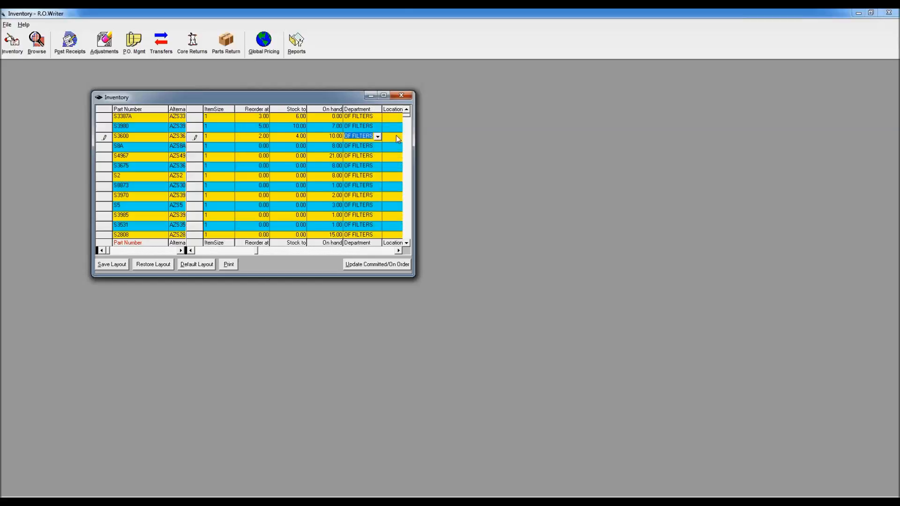
Step: Examine the other inventory columns, including fees, suppliers, costs, on-order quantities, notes and price levels
click(372, 252)
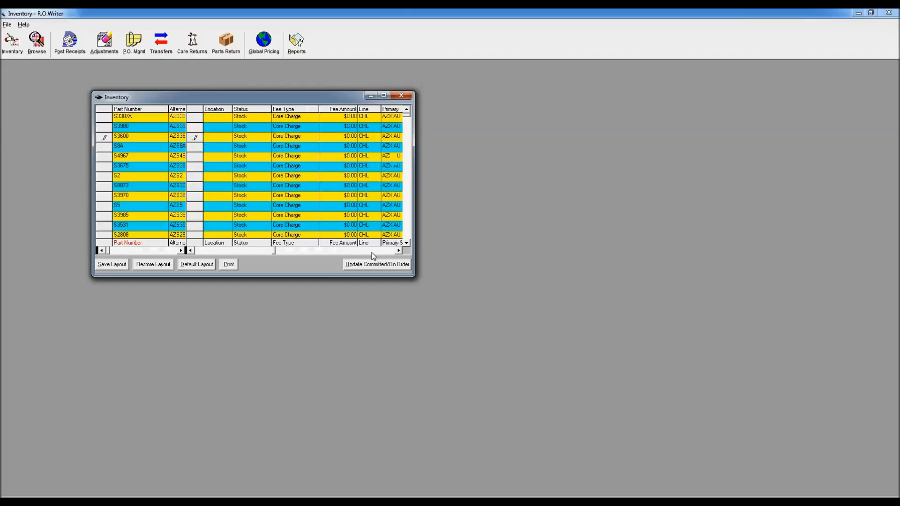
click(372, 252)
click(370, 251)
click(371, 253)
click(373, 253)
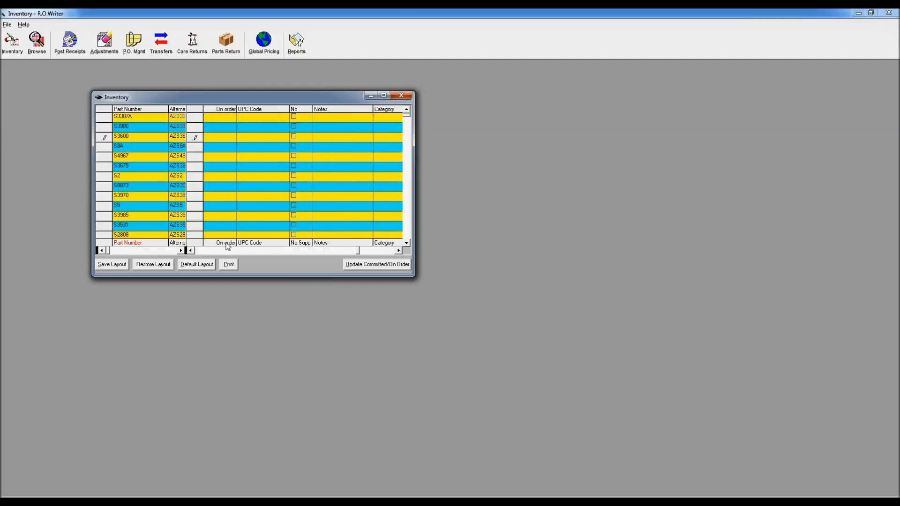
click(208, 253)
click(209, 253)
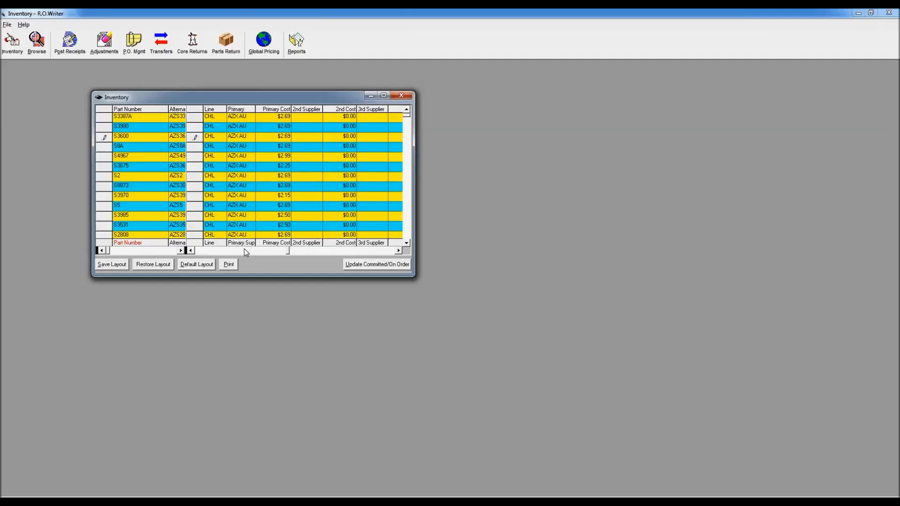
click(211, 250)
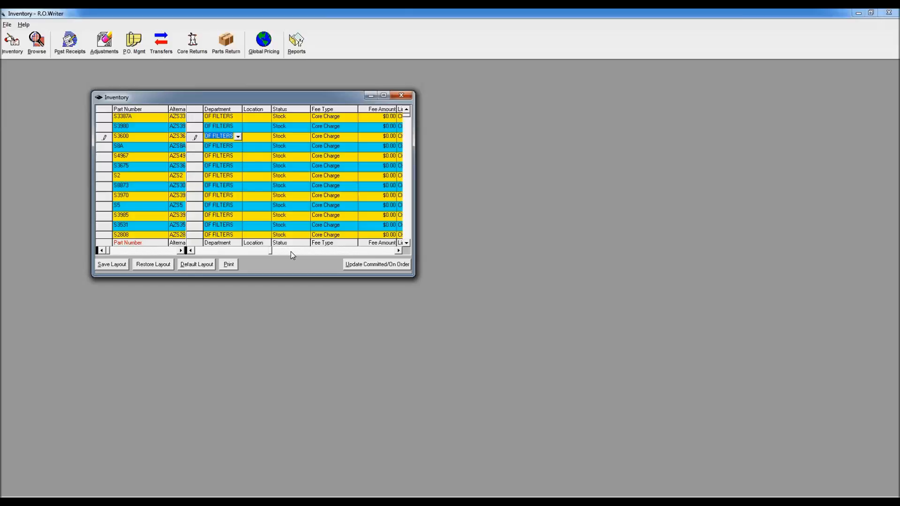
click(207, 252)
click(210, 252)
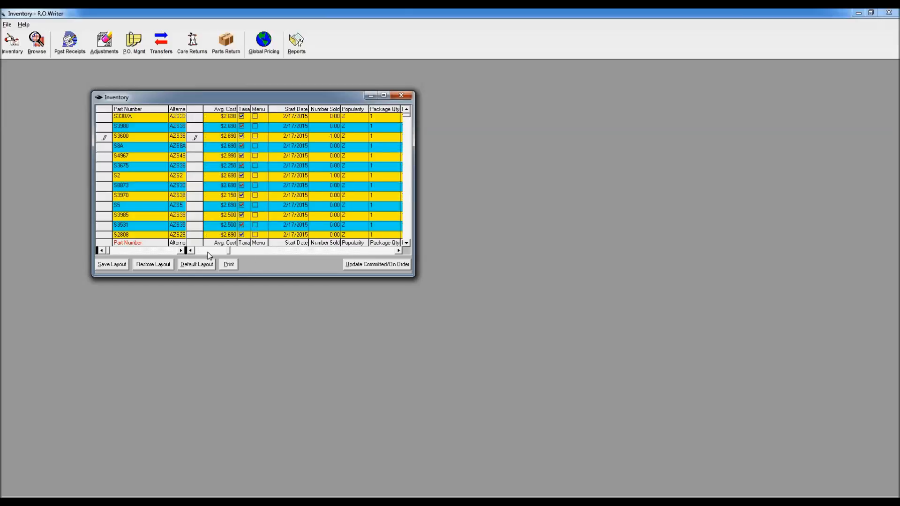
click(215, 251)
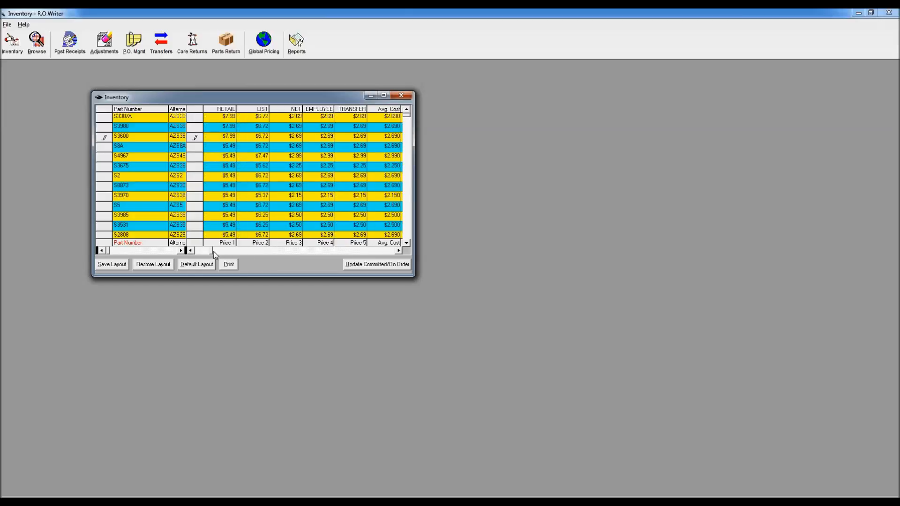
Step: Filter the inventory list to parts with an Avg. Cost greater than $5.00
click(398, 250)
right_click(351, 112)
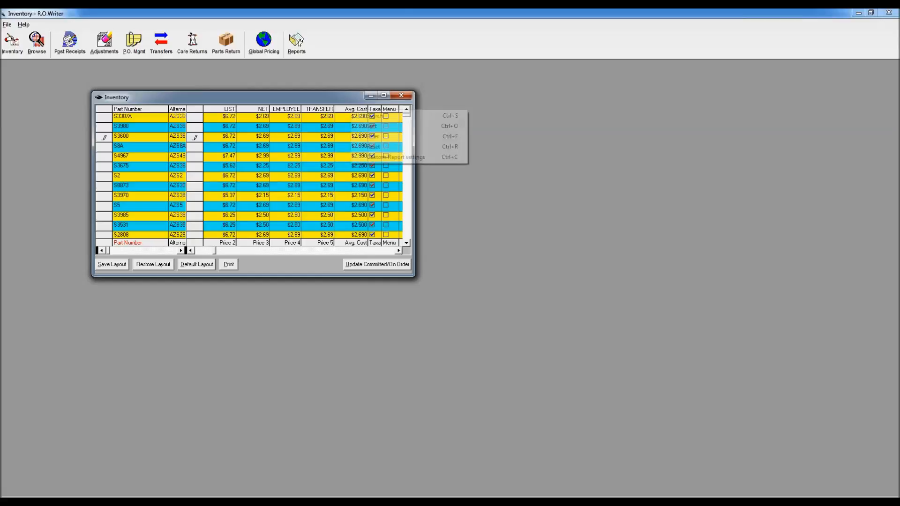
click(374, 137)
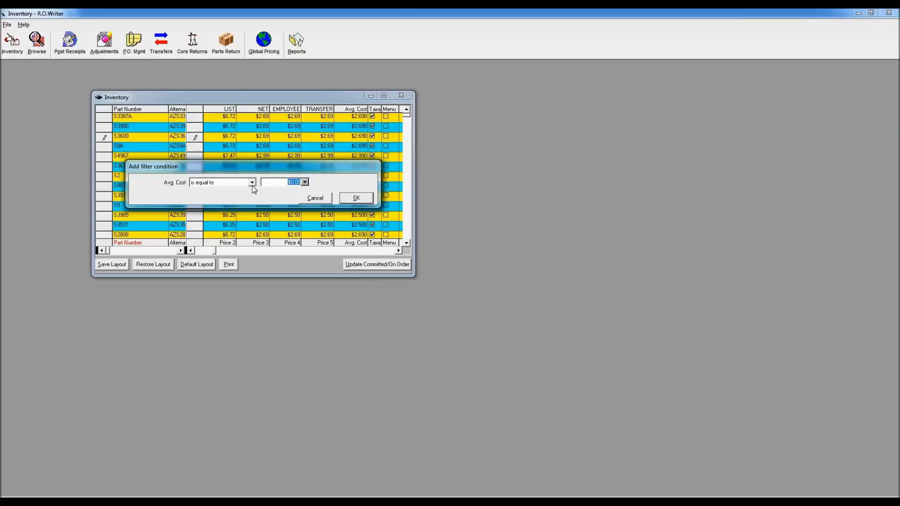
click(252, 183)
click(236, 207)
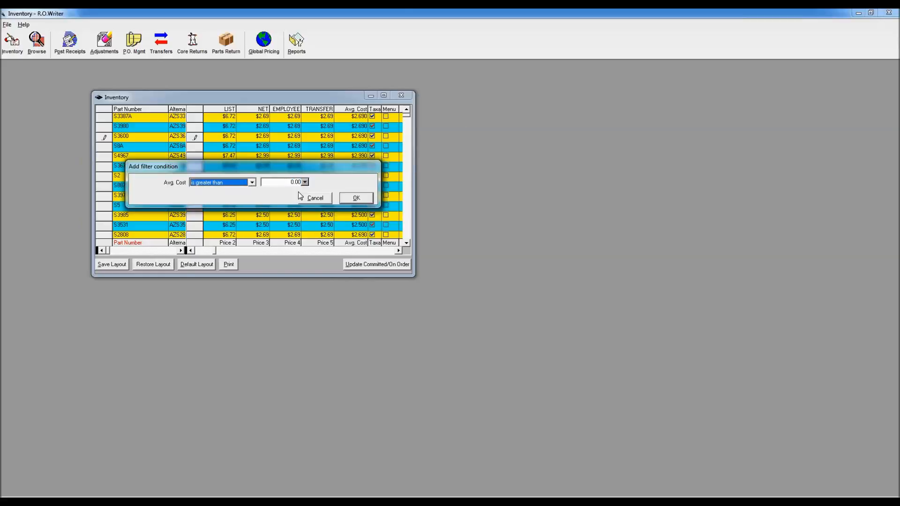
click(289, 183)
text(5)
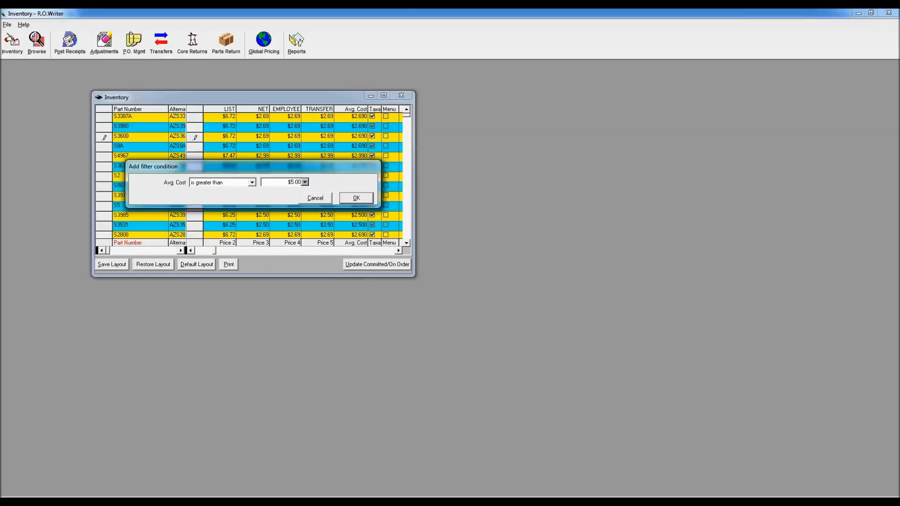
click(356, 197)
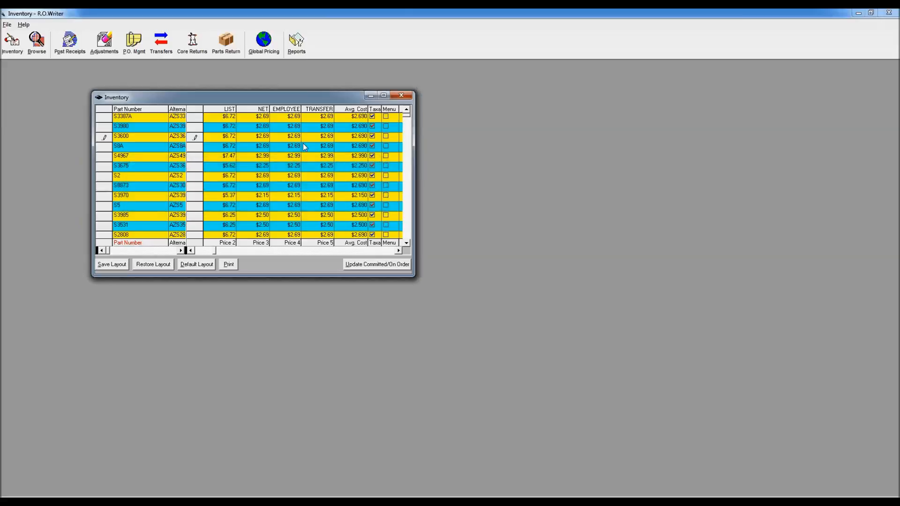
Step: Filter the inventory list further to parts with an On hand quantity greater than 0
click(358, 251)
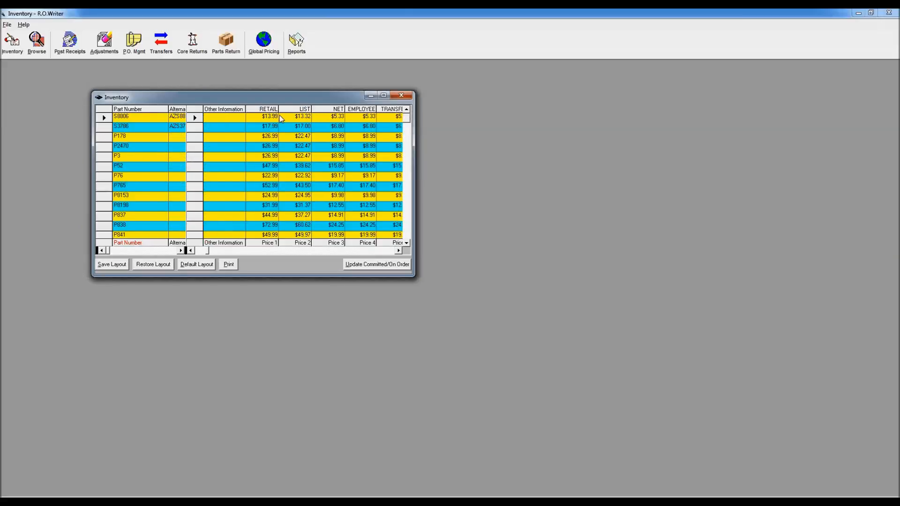
click(369, 252)
click(369, 252)
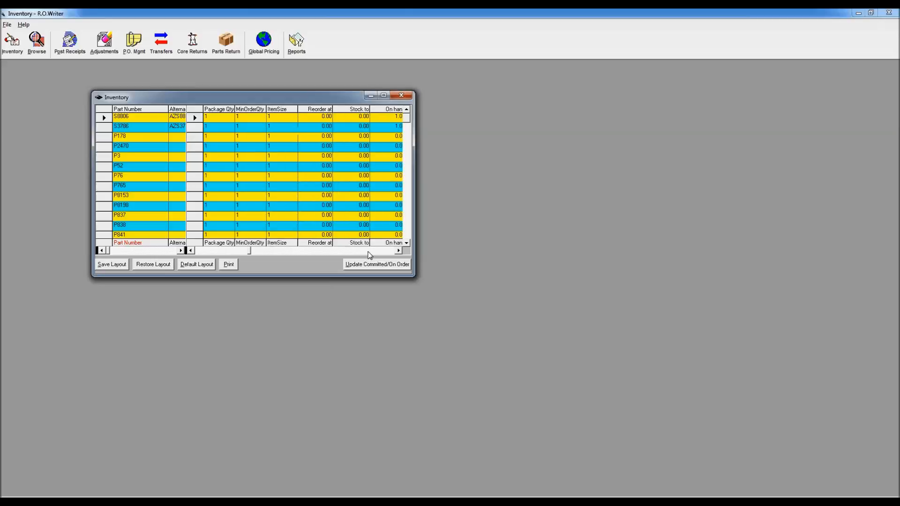
click(399, 250)
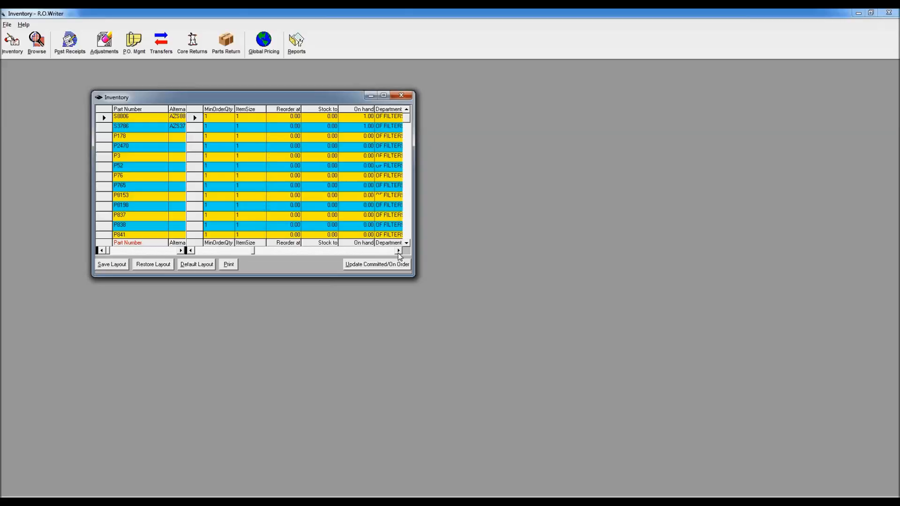
click(399, 251)
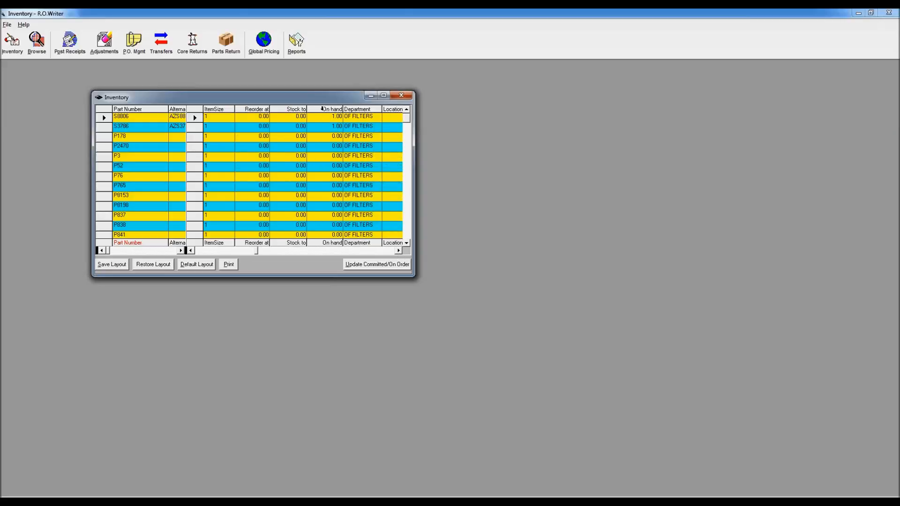
right_click(325, 109)
click(347, 135)
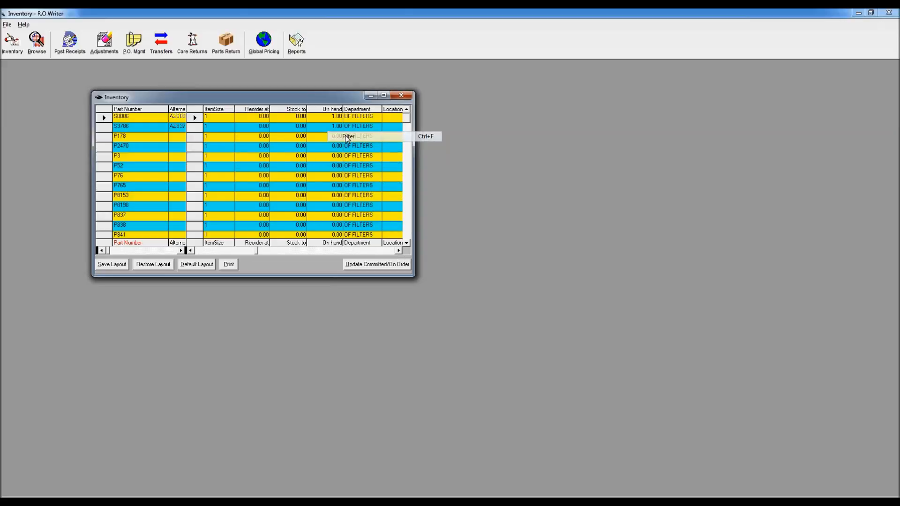
click(252, 182)
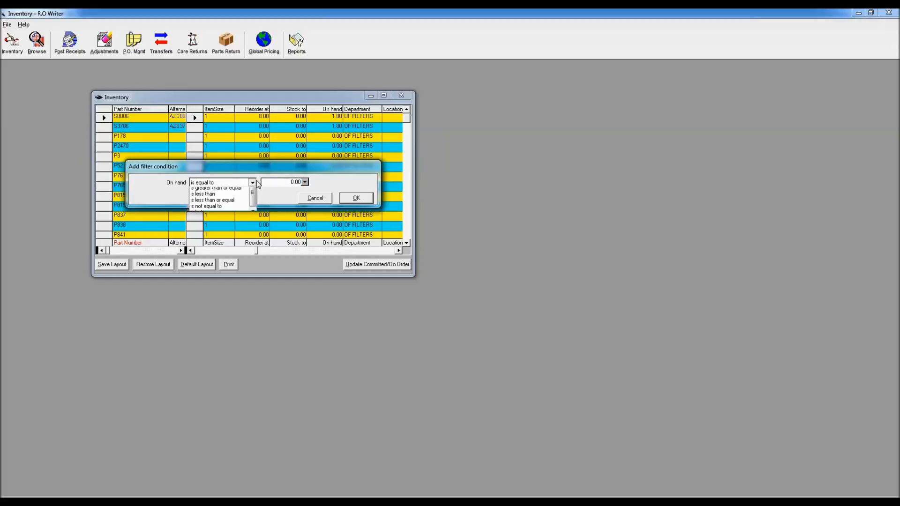
click(239, 205)
click(356, 198)
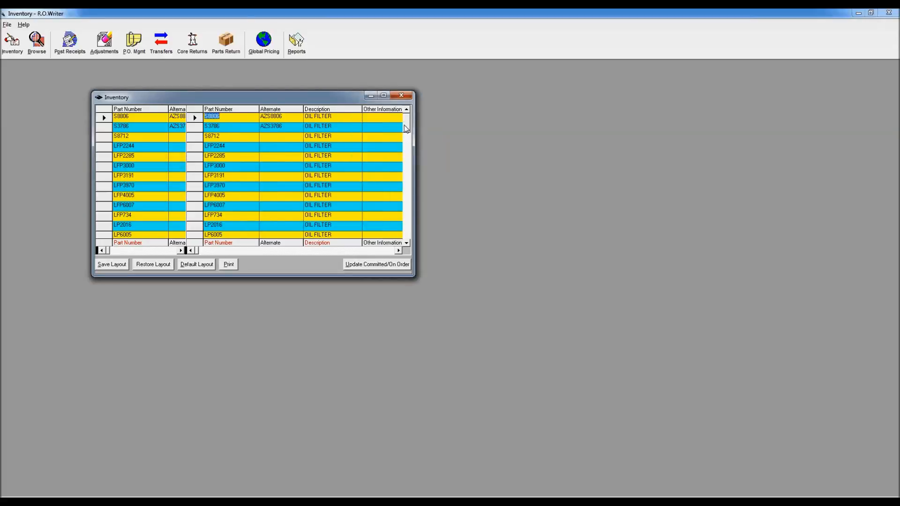
Step: Review the price, average cost, reorder, stock-to and on-hand columns of the filtered oil filters
click(354, 251)
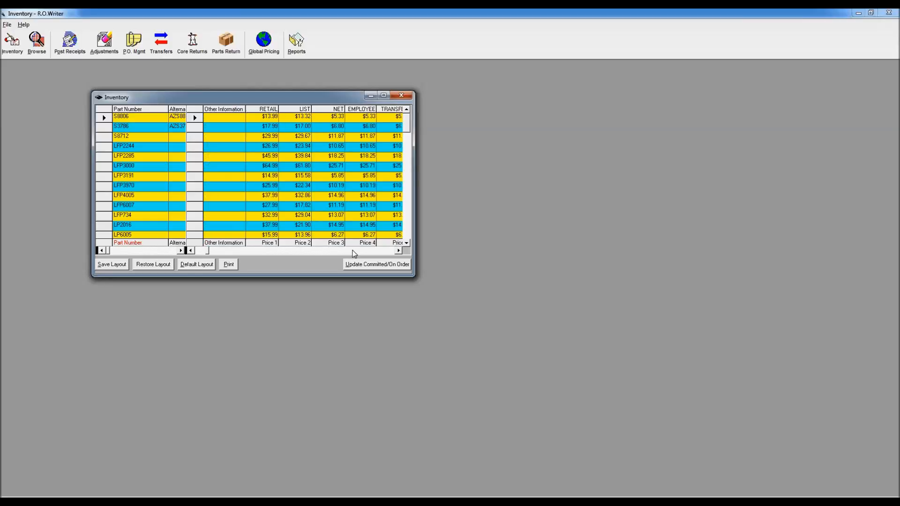
click(353, 251)
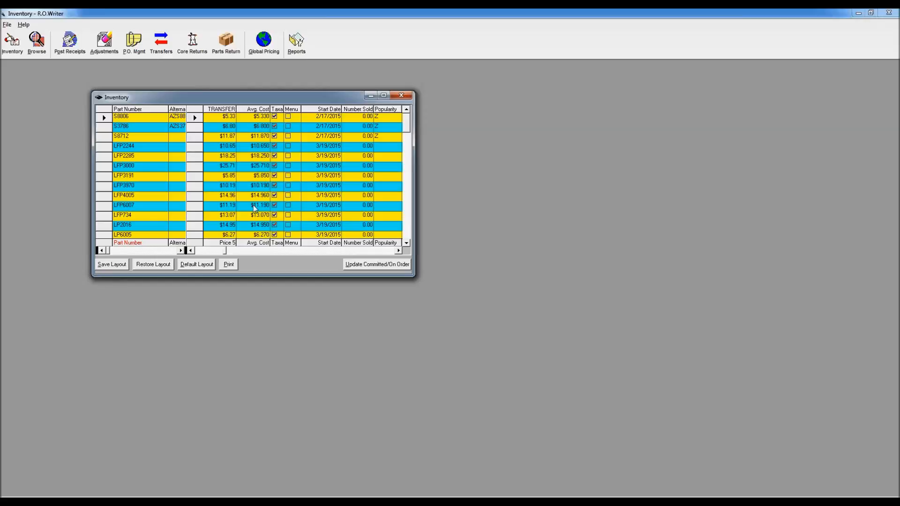
click(363, 252)
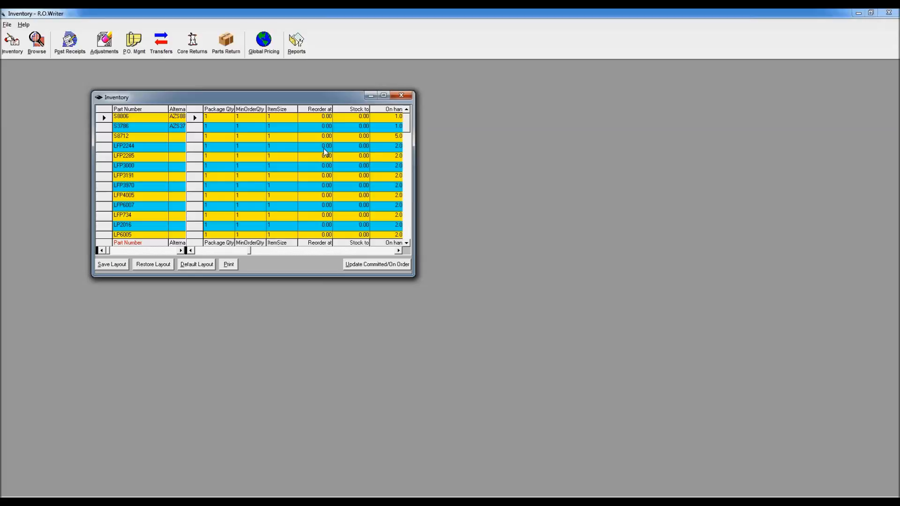
click(209, 253)
click(204, 252)
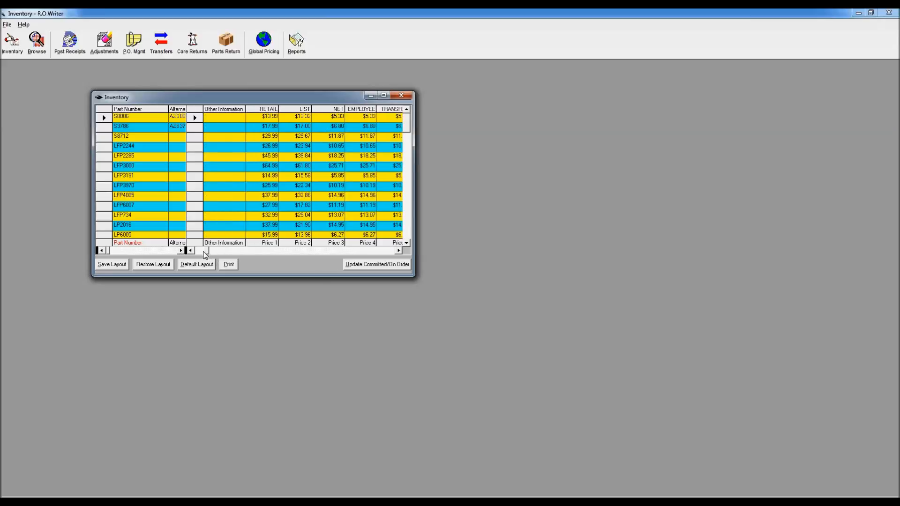
click(201, 252)
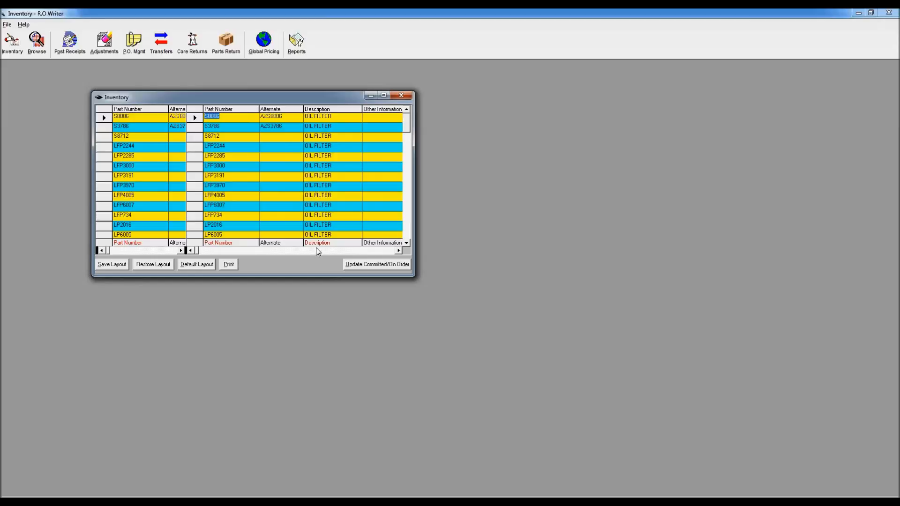
Step: Include the RETAIL field in the custom report with the caption Price 1
click(362, 252)
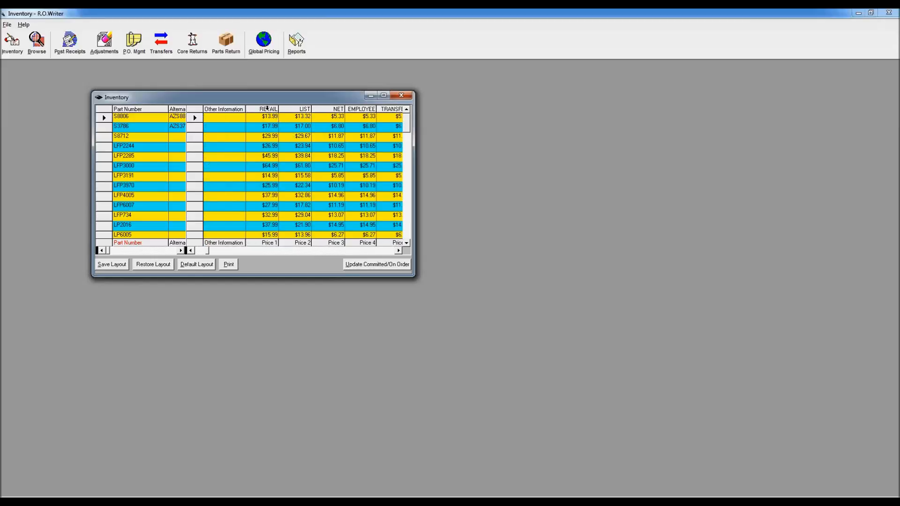
right_click(267, 108)
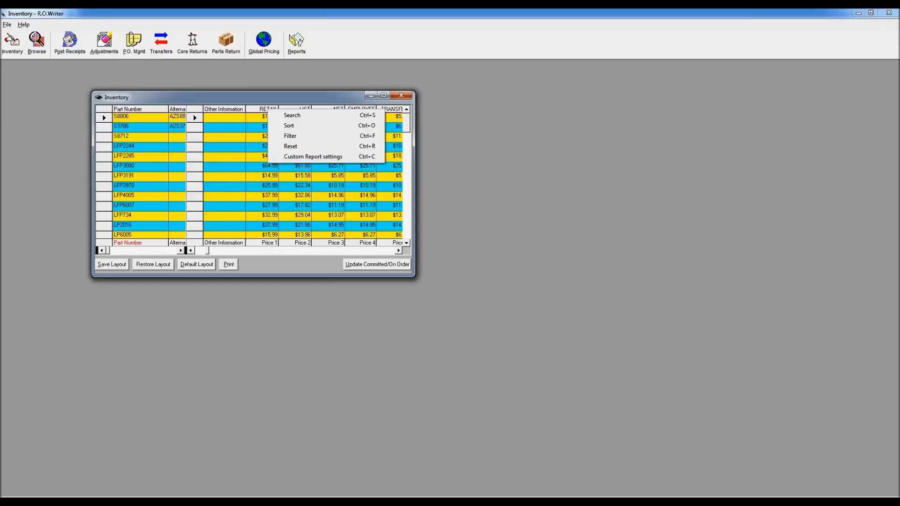
click(296, 157)
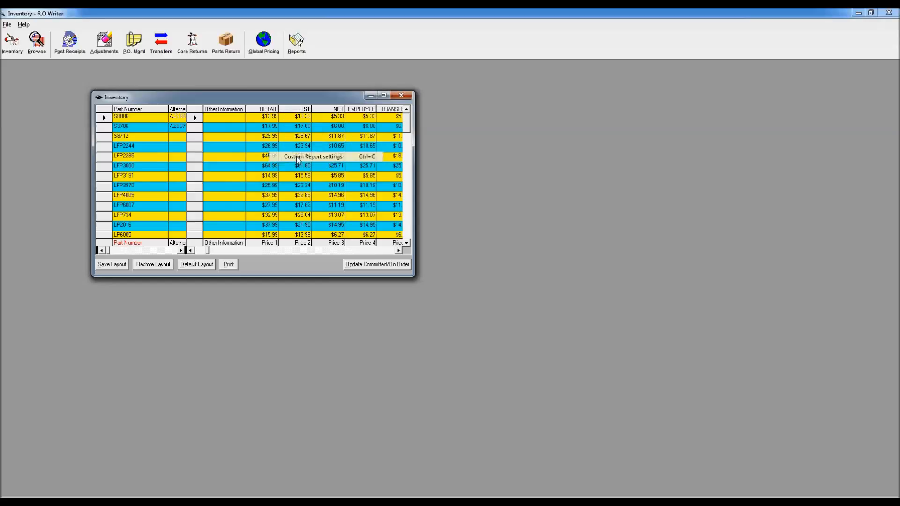
click(103, 158)
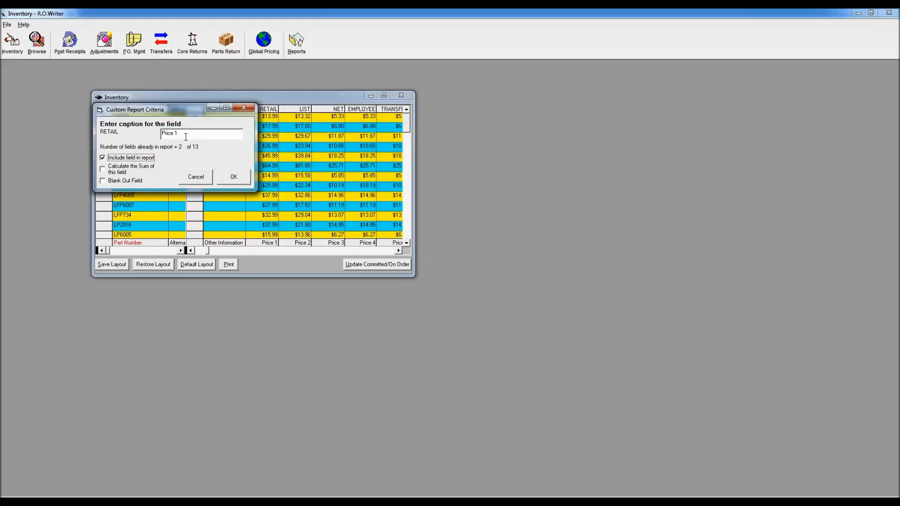
click(234, 178)
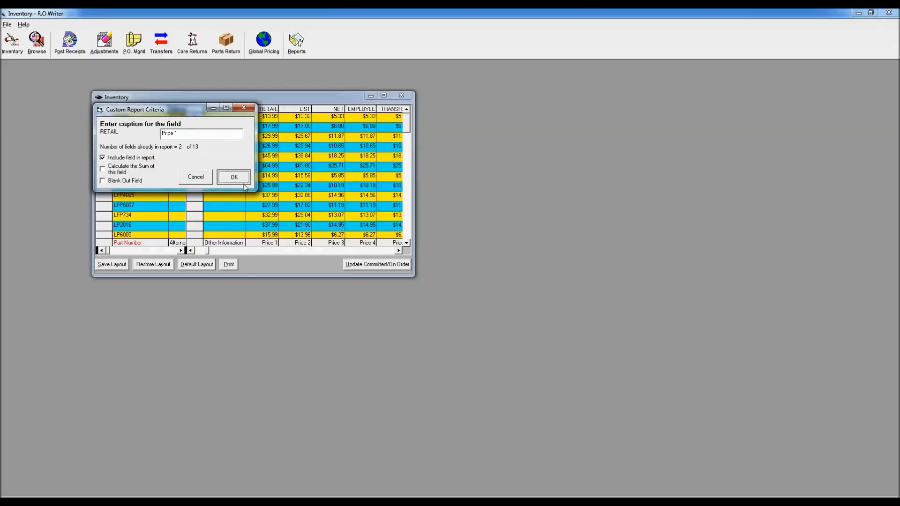
Step: Include the Avg. Cost field in the custom report
click(369, 250)
right_click(260, 111)
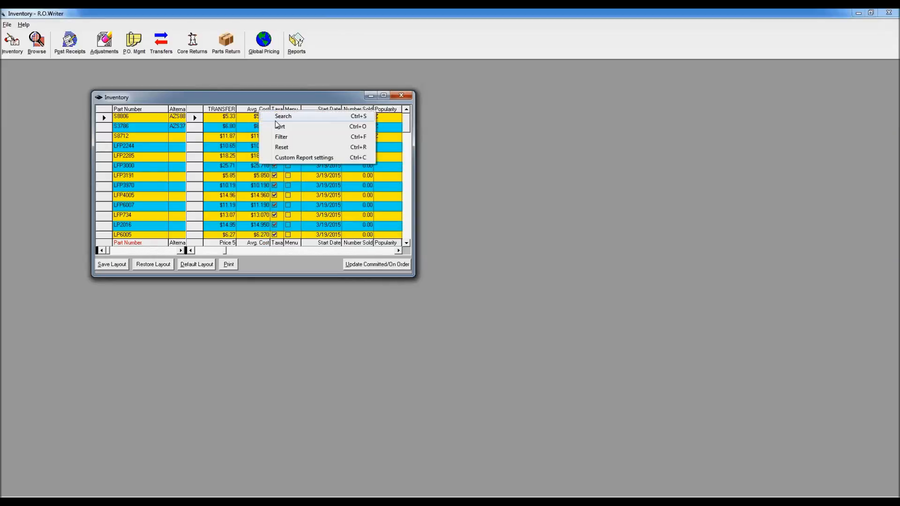
click(295, 161)
click(141, 170)
click(244, 188)
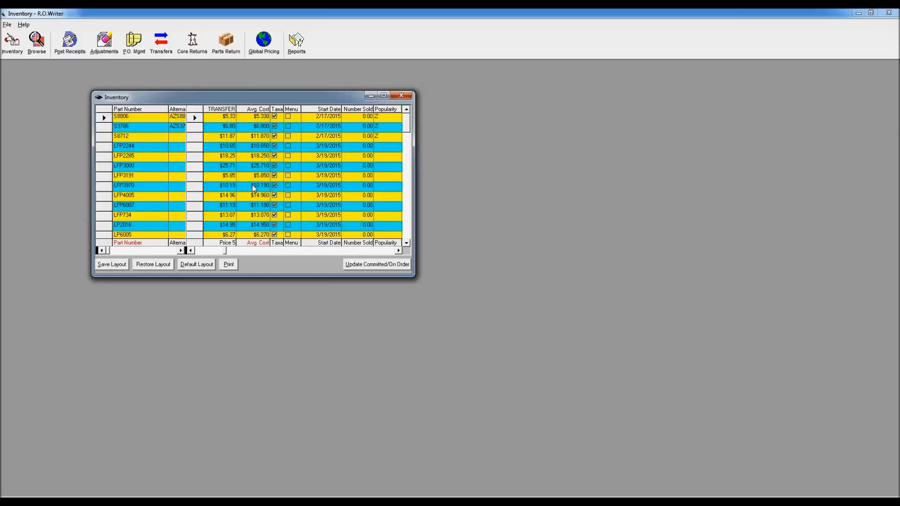
Step: Include the Reorder at and Stock to fields in the custom report
click(390, 252)
click(398, 251)
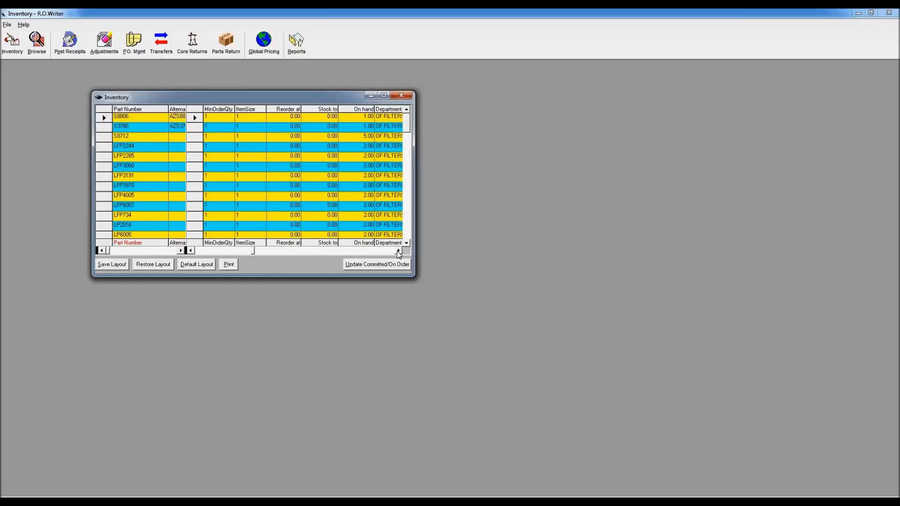
right_click(293, 119)
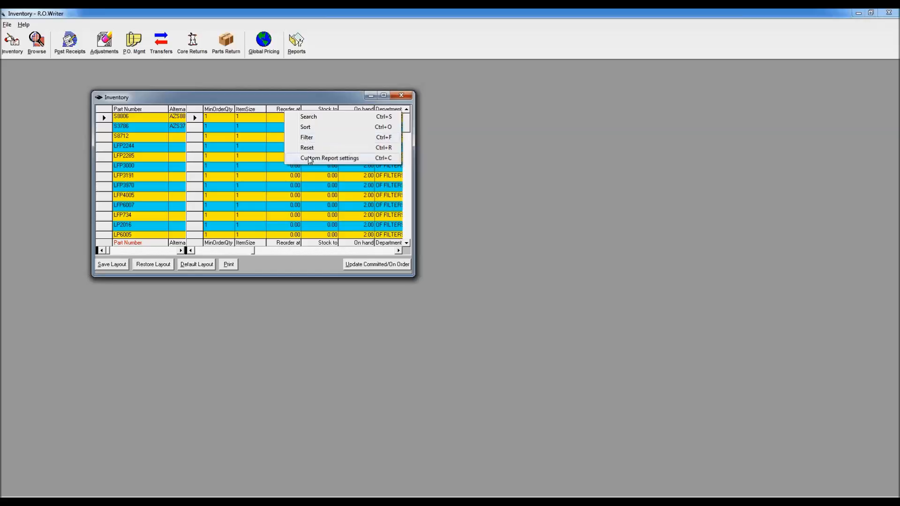
click(328, 158)
click(251, 204)
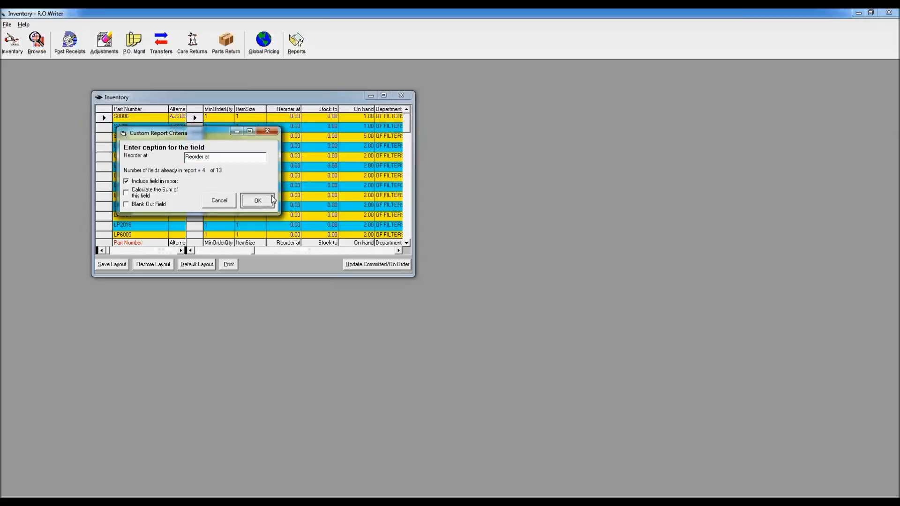
right_click(322, 112)
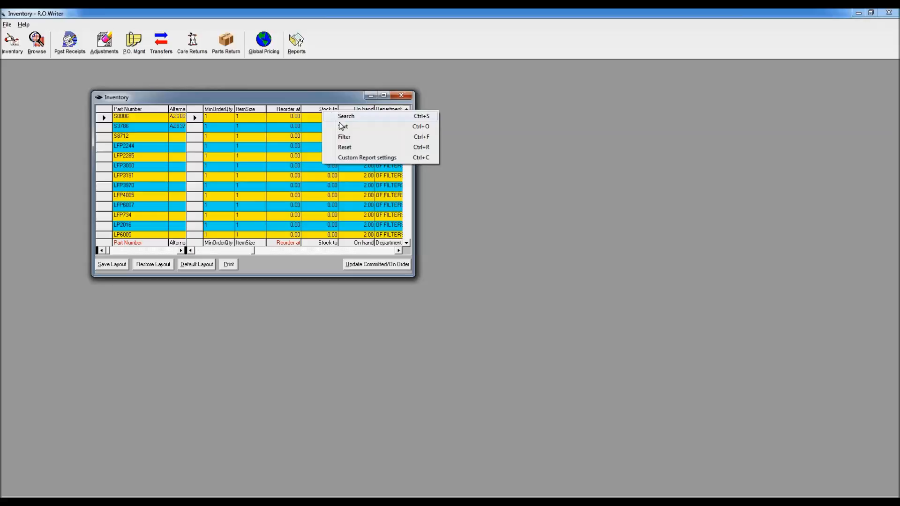
click(349, 157)
click(23, 74)
click(148, 92)
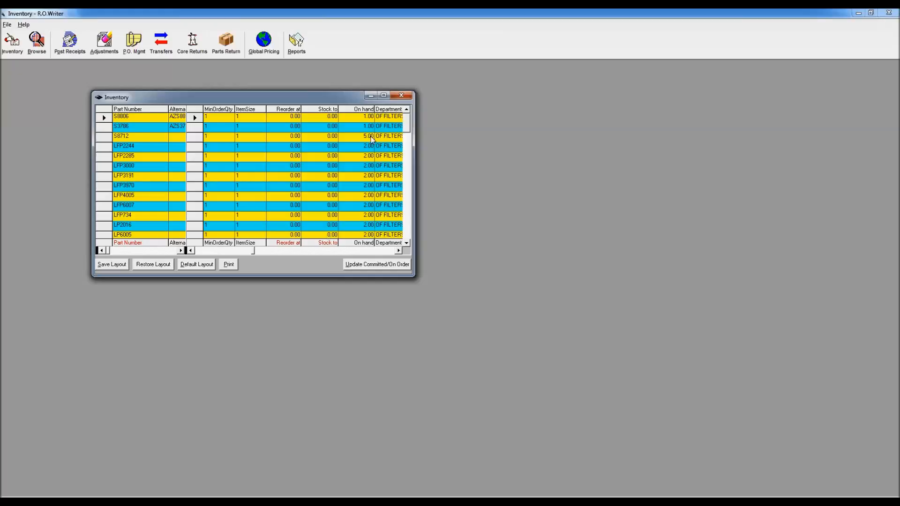
Step: Include the On hand field in the custom report and have its sum calculated
right_click(360, 115)
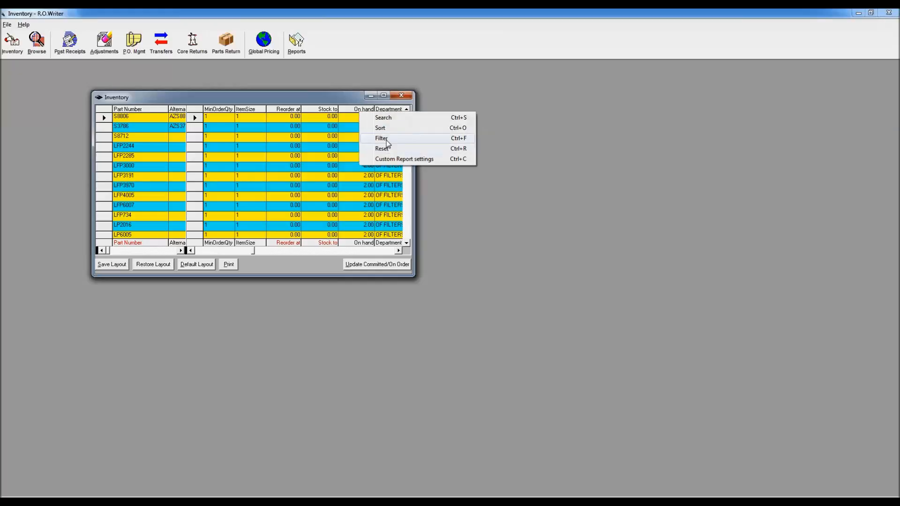
click(394, 158)
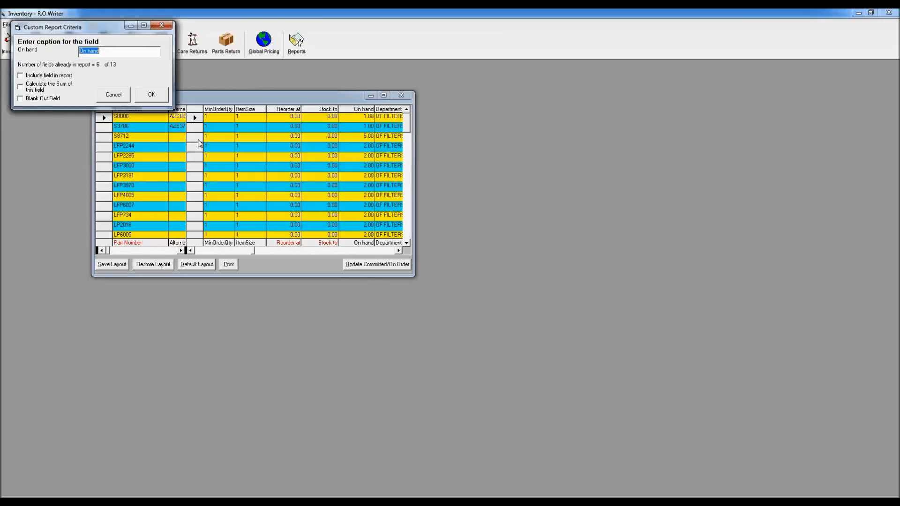
click(24, 77)
click(24, 89)
click(152, 94)
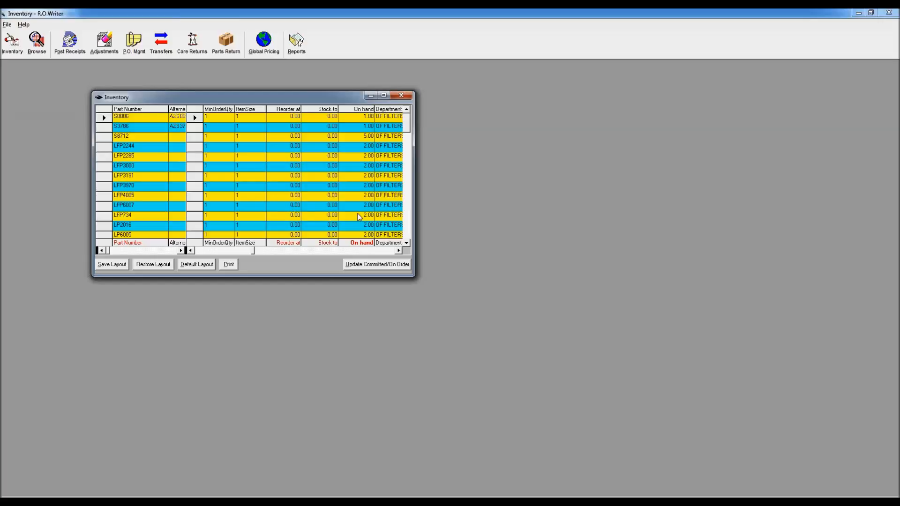
Step: Save the filtered view and report fields as a layout named for oil filters on hand > $5
click(111, 265)
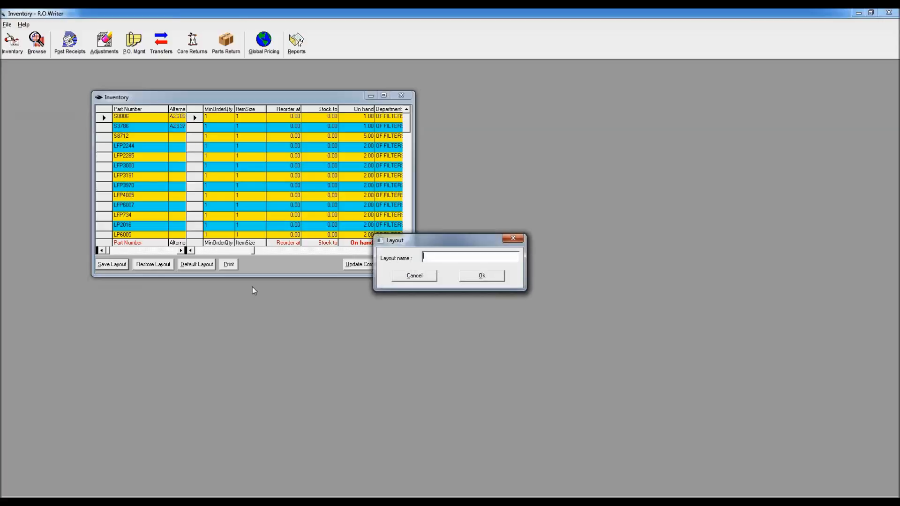
text(Oil Filtes)
text(s)
text(hand > $5)
click(490, 278)
Step: Reopen the inventory browse list with the access password and restore the saved layout "Oil Filters on hand > $5"
click(401, 95)
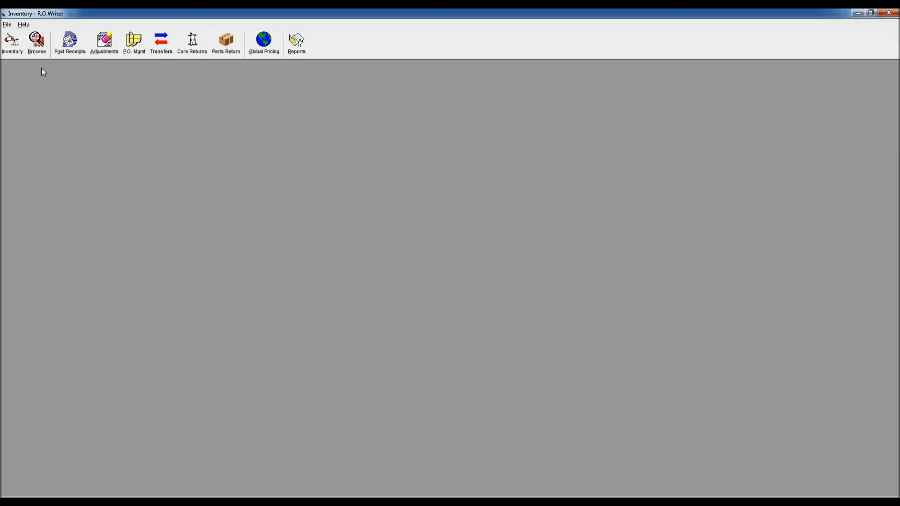
click(37, 44)
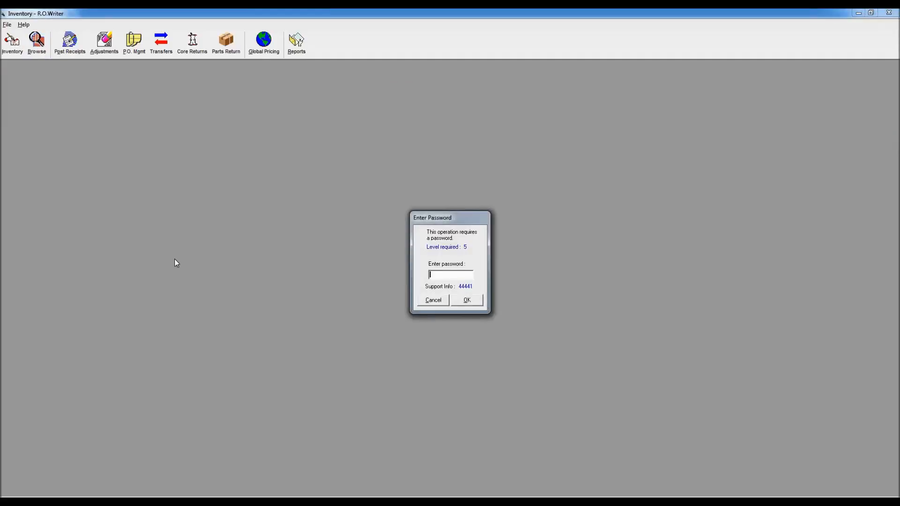
key(Return)
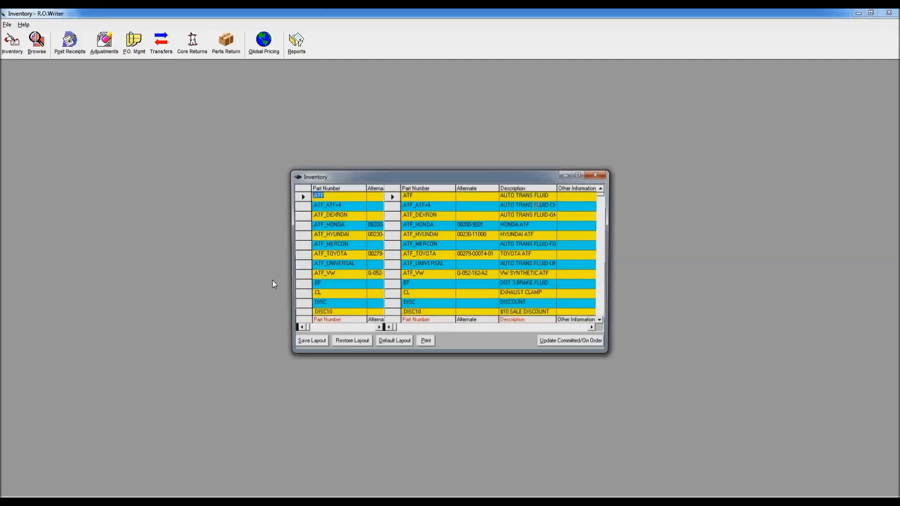
click(351, 343)
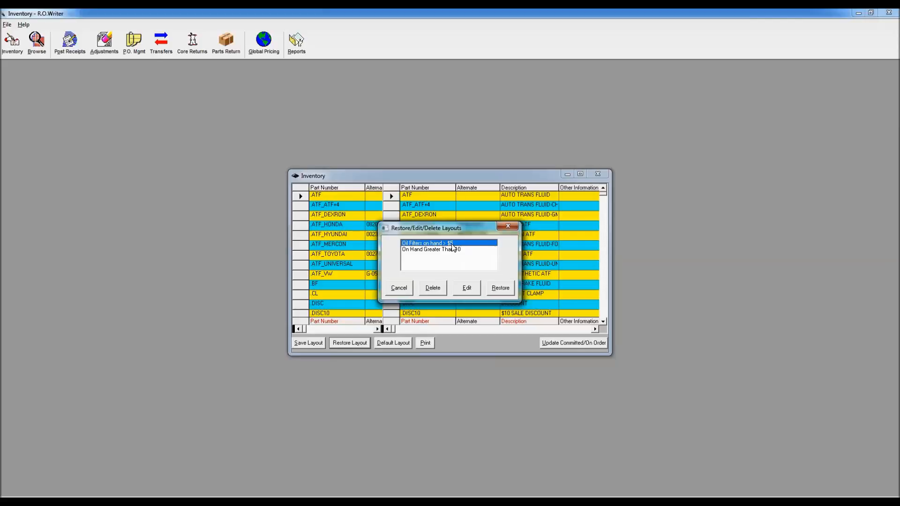
click(500, 288)
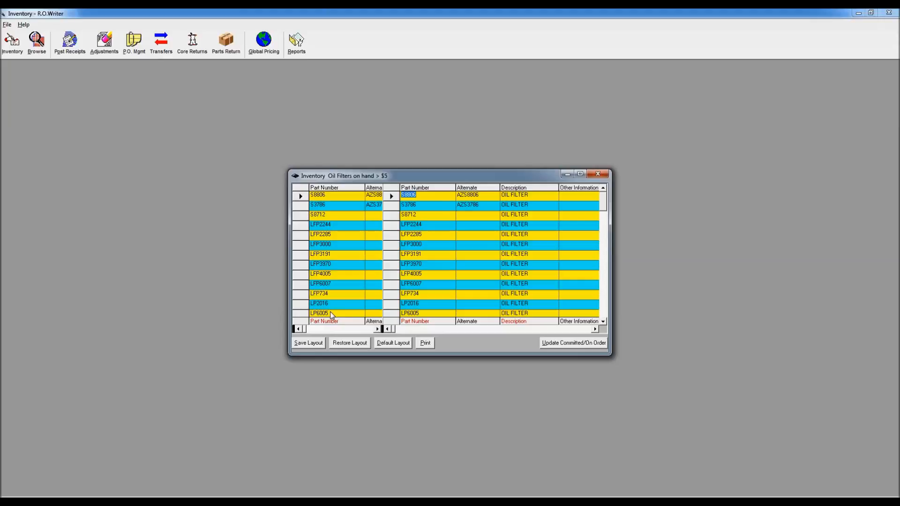
Step: Review the restored layout's columns from pricing and average cost through to stock levels, and close the browse list
click(569, 329)
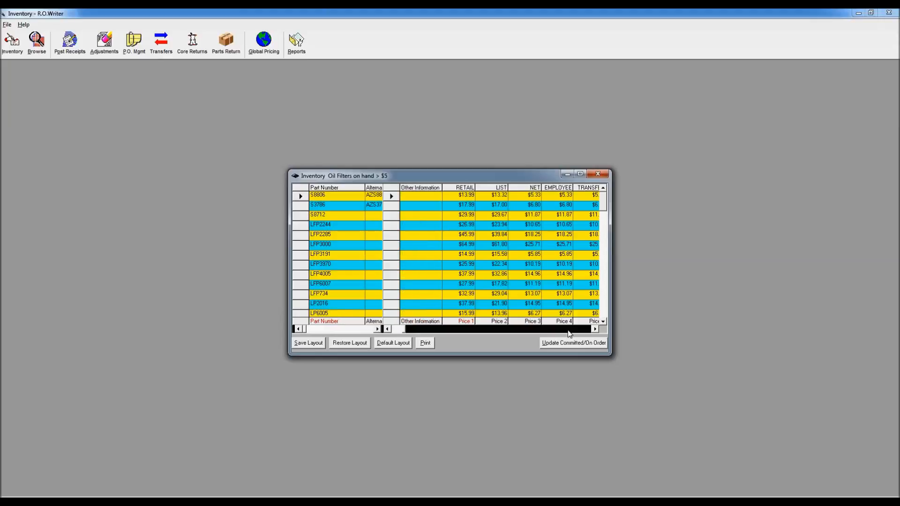
click(567, 331)
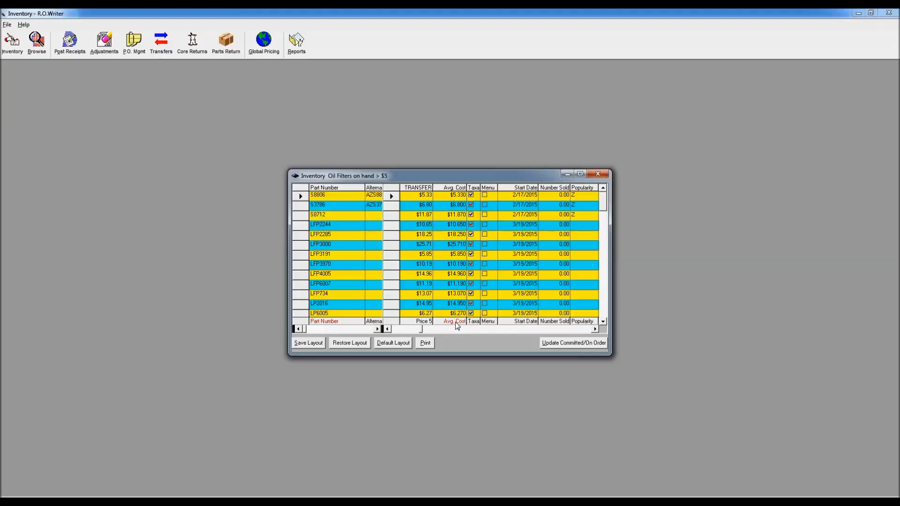
click(556, 329)
click(593, 330)
click(593, 330)
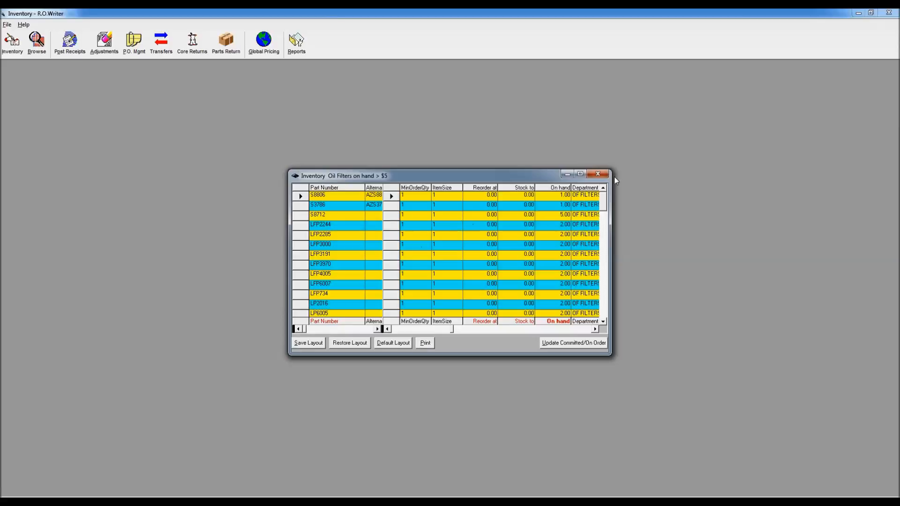
click(597, 173)
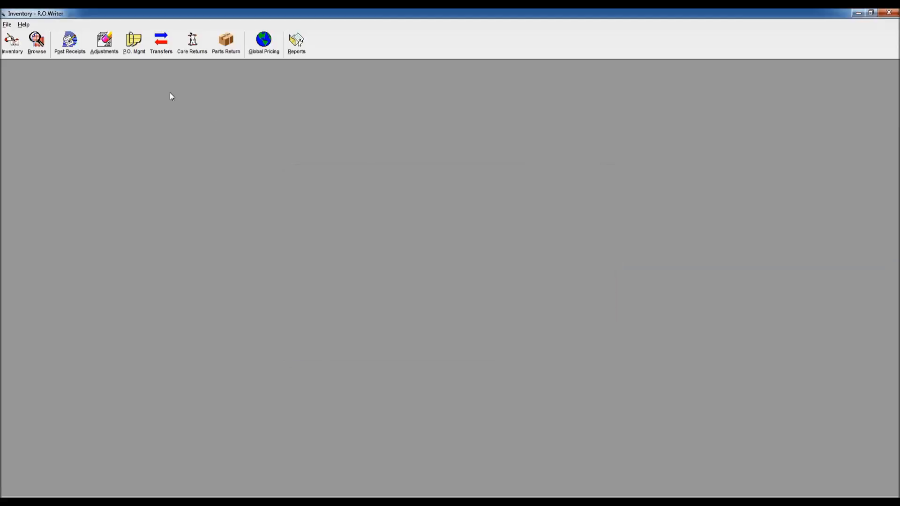
Step: Start a global price increase with the access password and restrict it to the FILTERS-OIL department
click(261, 43)
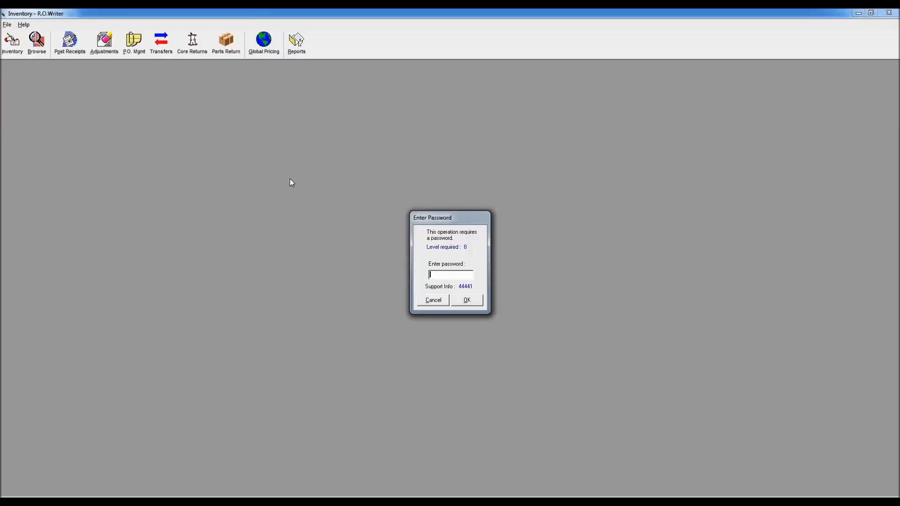
key(Return)
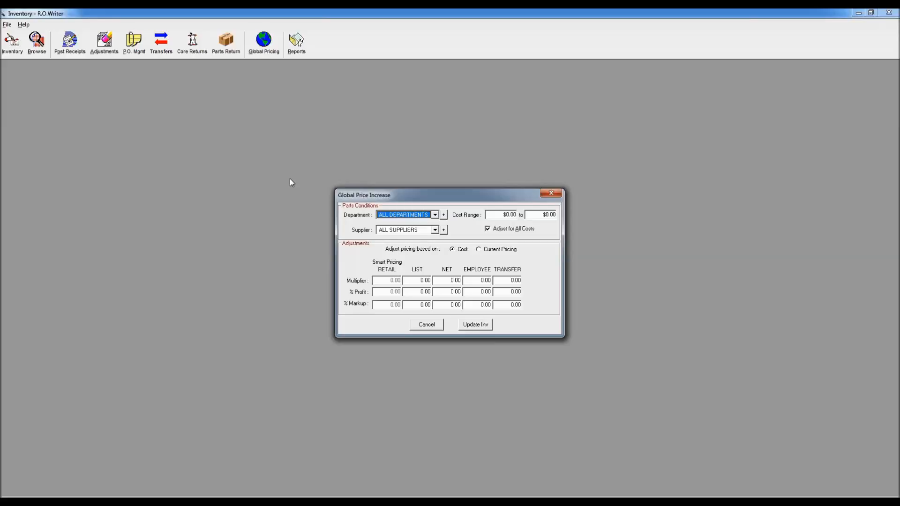
click(435, 215)
drag(436, 236, 436, 249)
click(403, 235)
Step: Try markups based on current pricing of 150.00 for List, 10.00 for Employee and 75.00 for Transfer, and close without updating inventory
click(478, 249)
key(Tab)
text(0.15)
text(00)
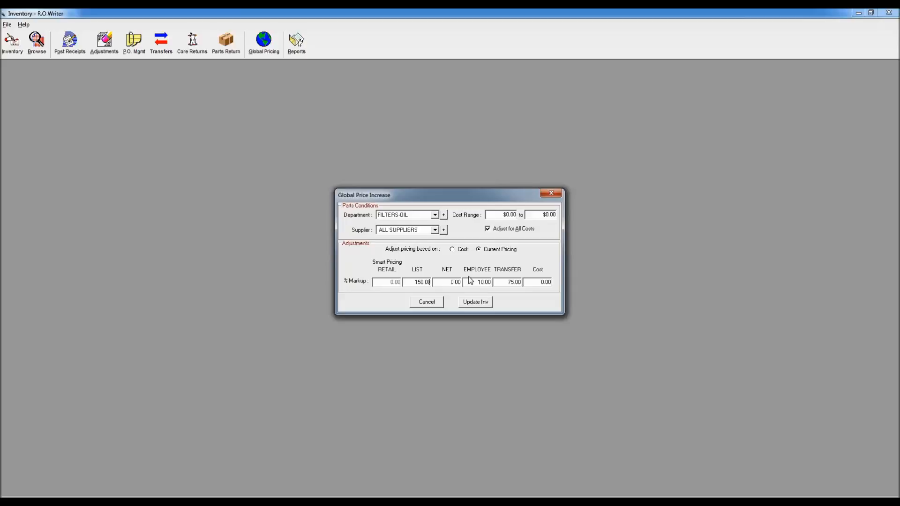
click(554, 193)
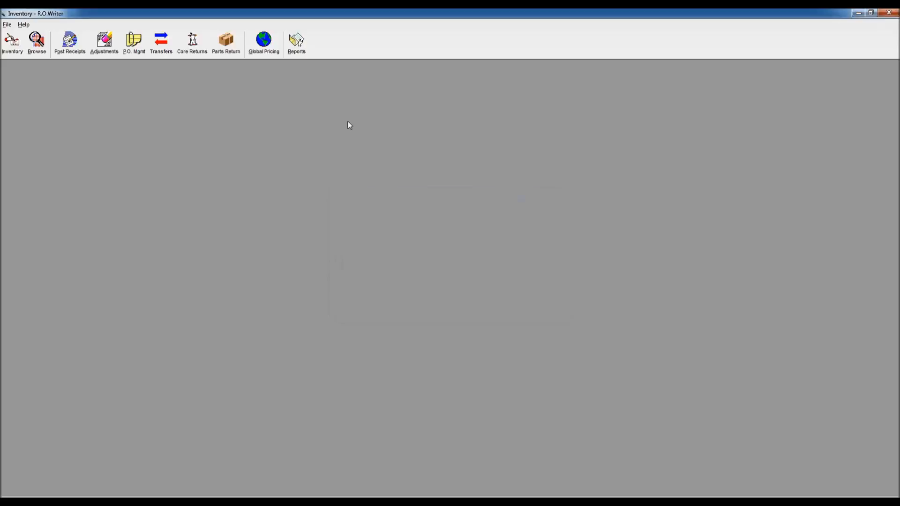
Step: Examine the conditions offered for the Parts Stock Value Summary and Parts Stock Value Detail inventory reports
click(296, 43)
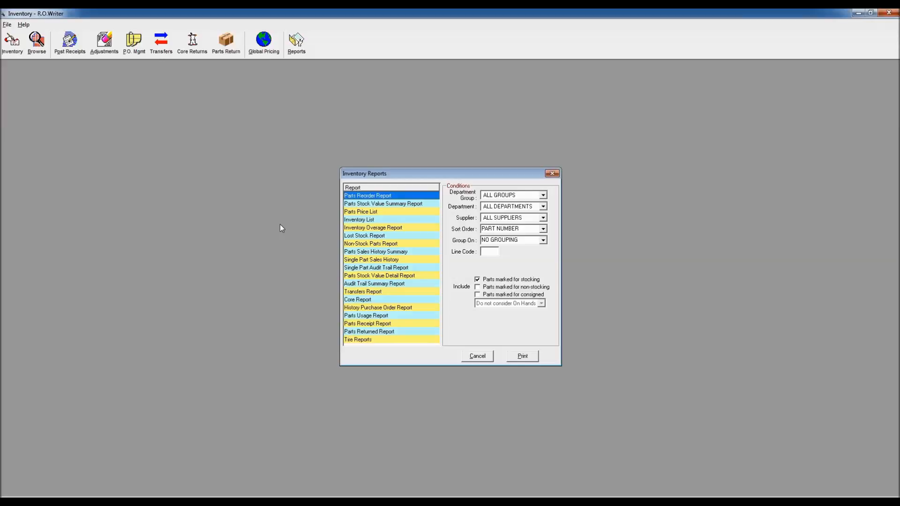
click(382, 206)
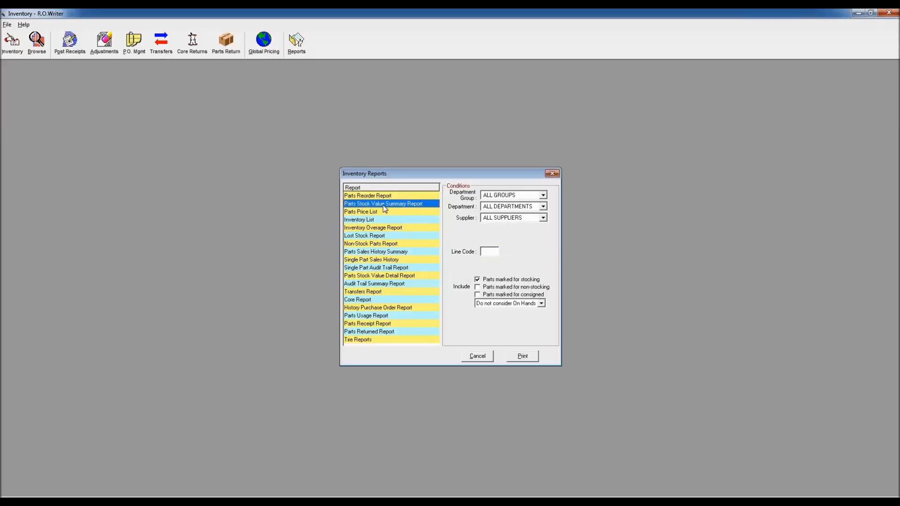
click(374, 278)
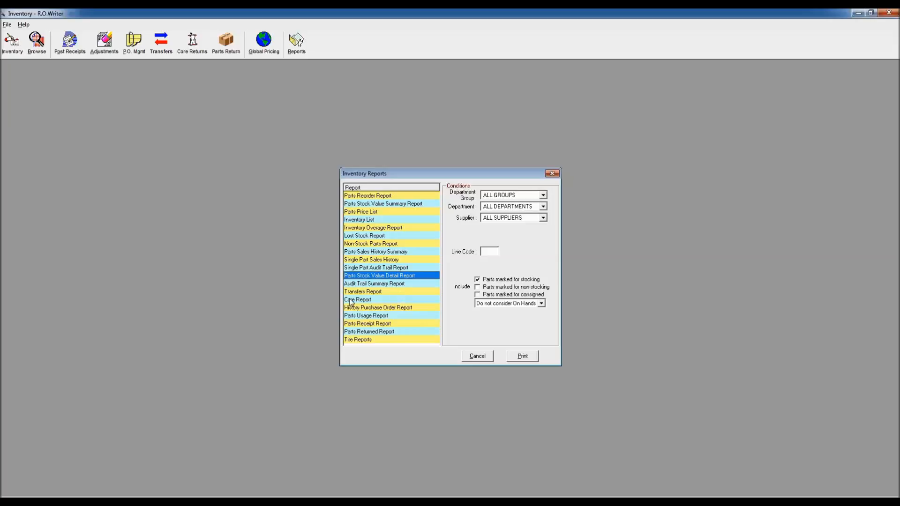
Step: Try running the Parts Usage Report for parts that Have Sold with the number set to 6, and cancel the data compilation
click(378, 315)
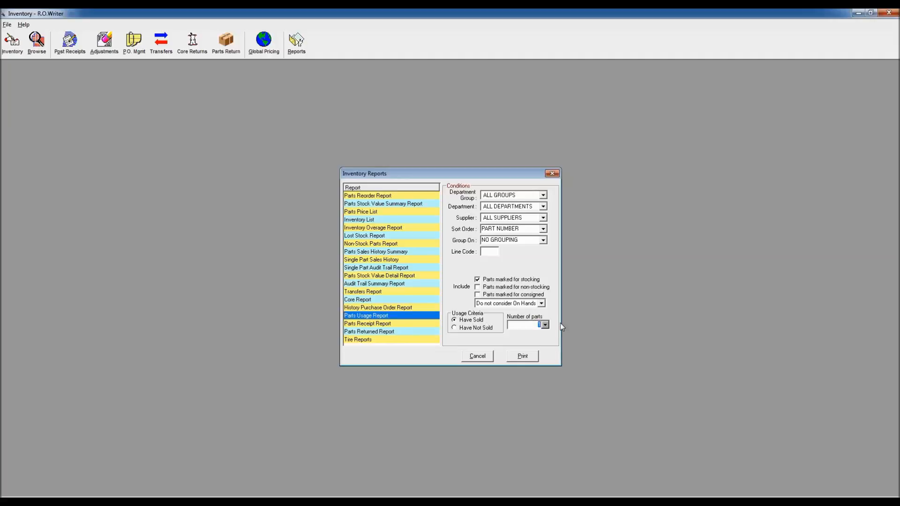
click(522, 356)
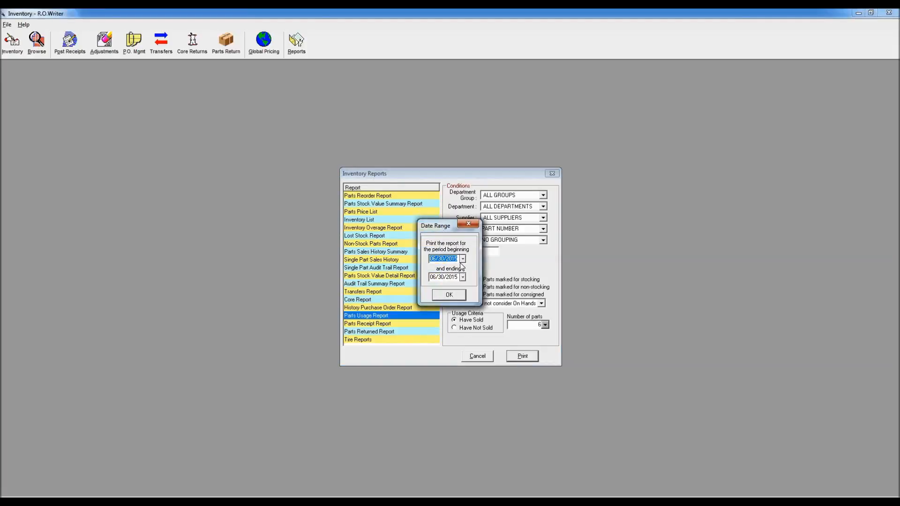
click(460, 258)
text(4)
click(470, 225)
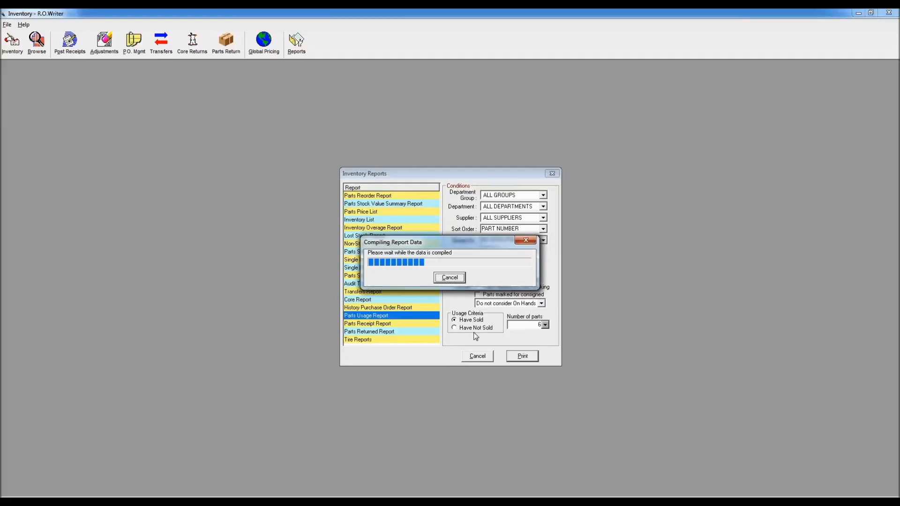
click(453, 277)
Step: Set the Parts Usage Report to Have Not Sold with 3 as the number of parts, limited to Parts that are On Hand
click(460, 328)
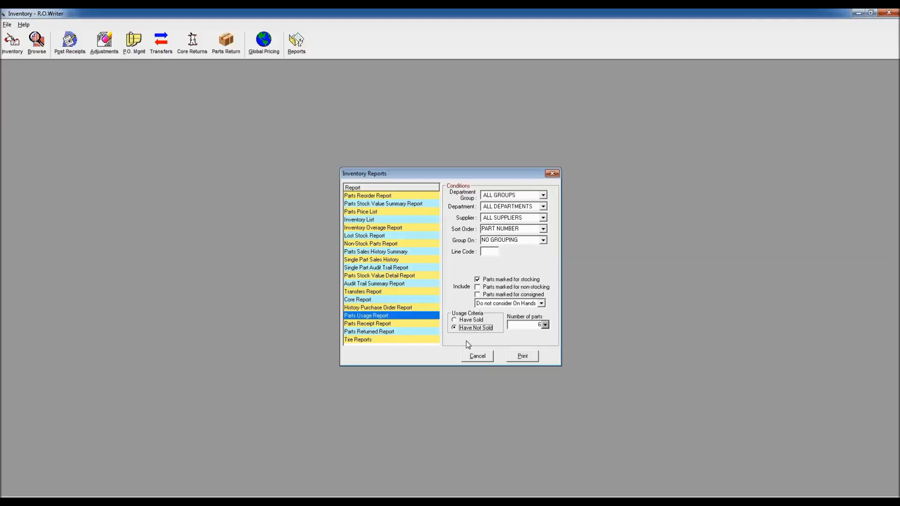
click(545, 324)
click(541, 303)
click(518, 321)
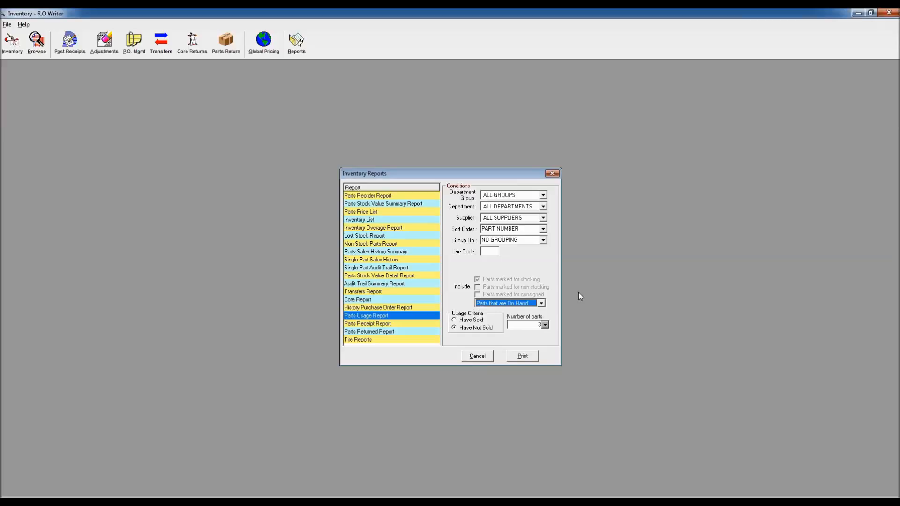
Step: Open the Tire Reports options from the inventory reports list
click(372, 340)
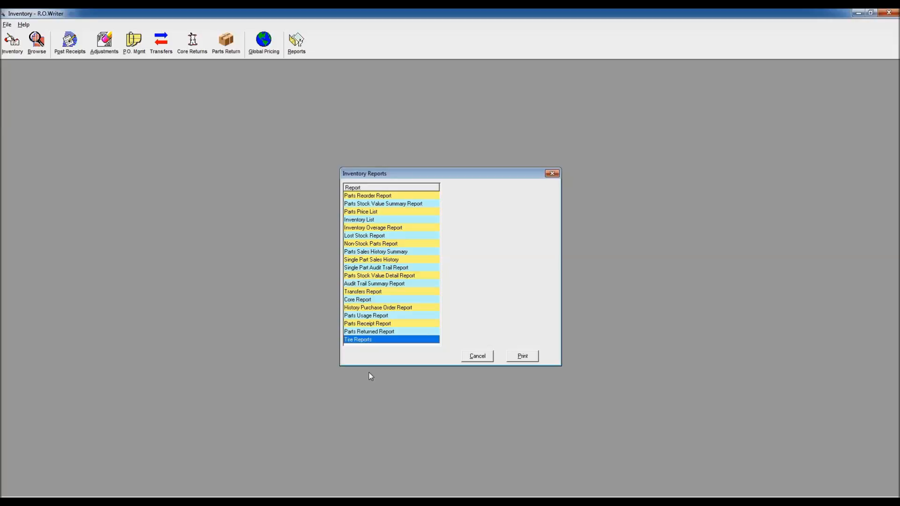
double_click(366, 340)
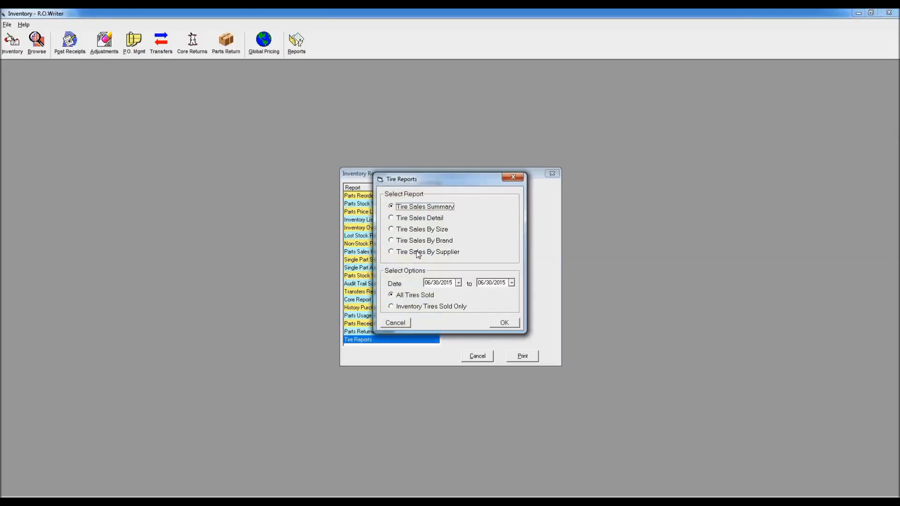